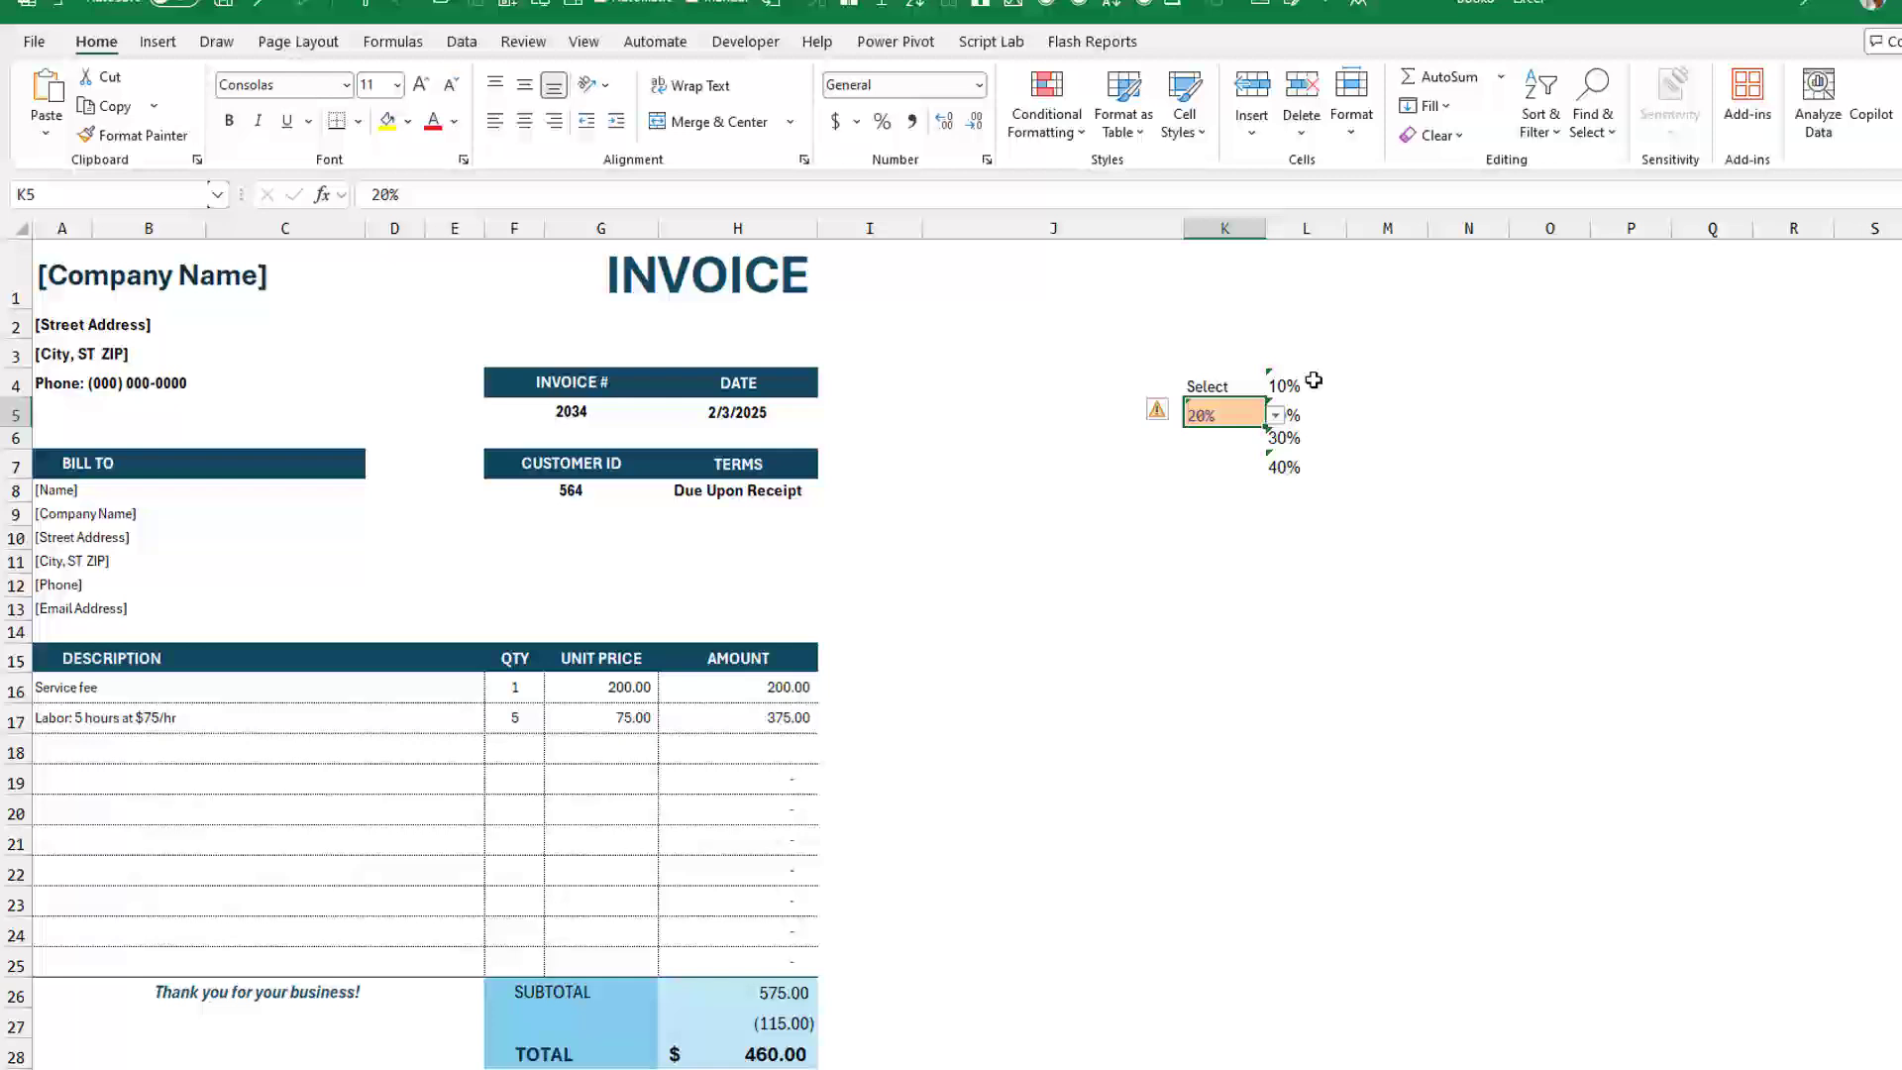
# - Enter 45% in L8 below the 40% option, then return to discount cell K5
pyautogui.click(1304, 384)
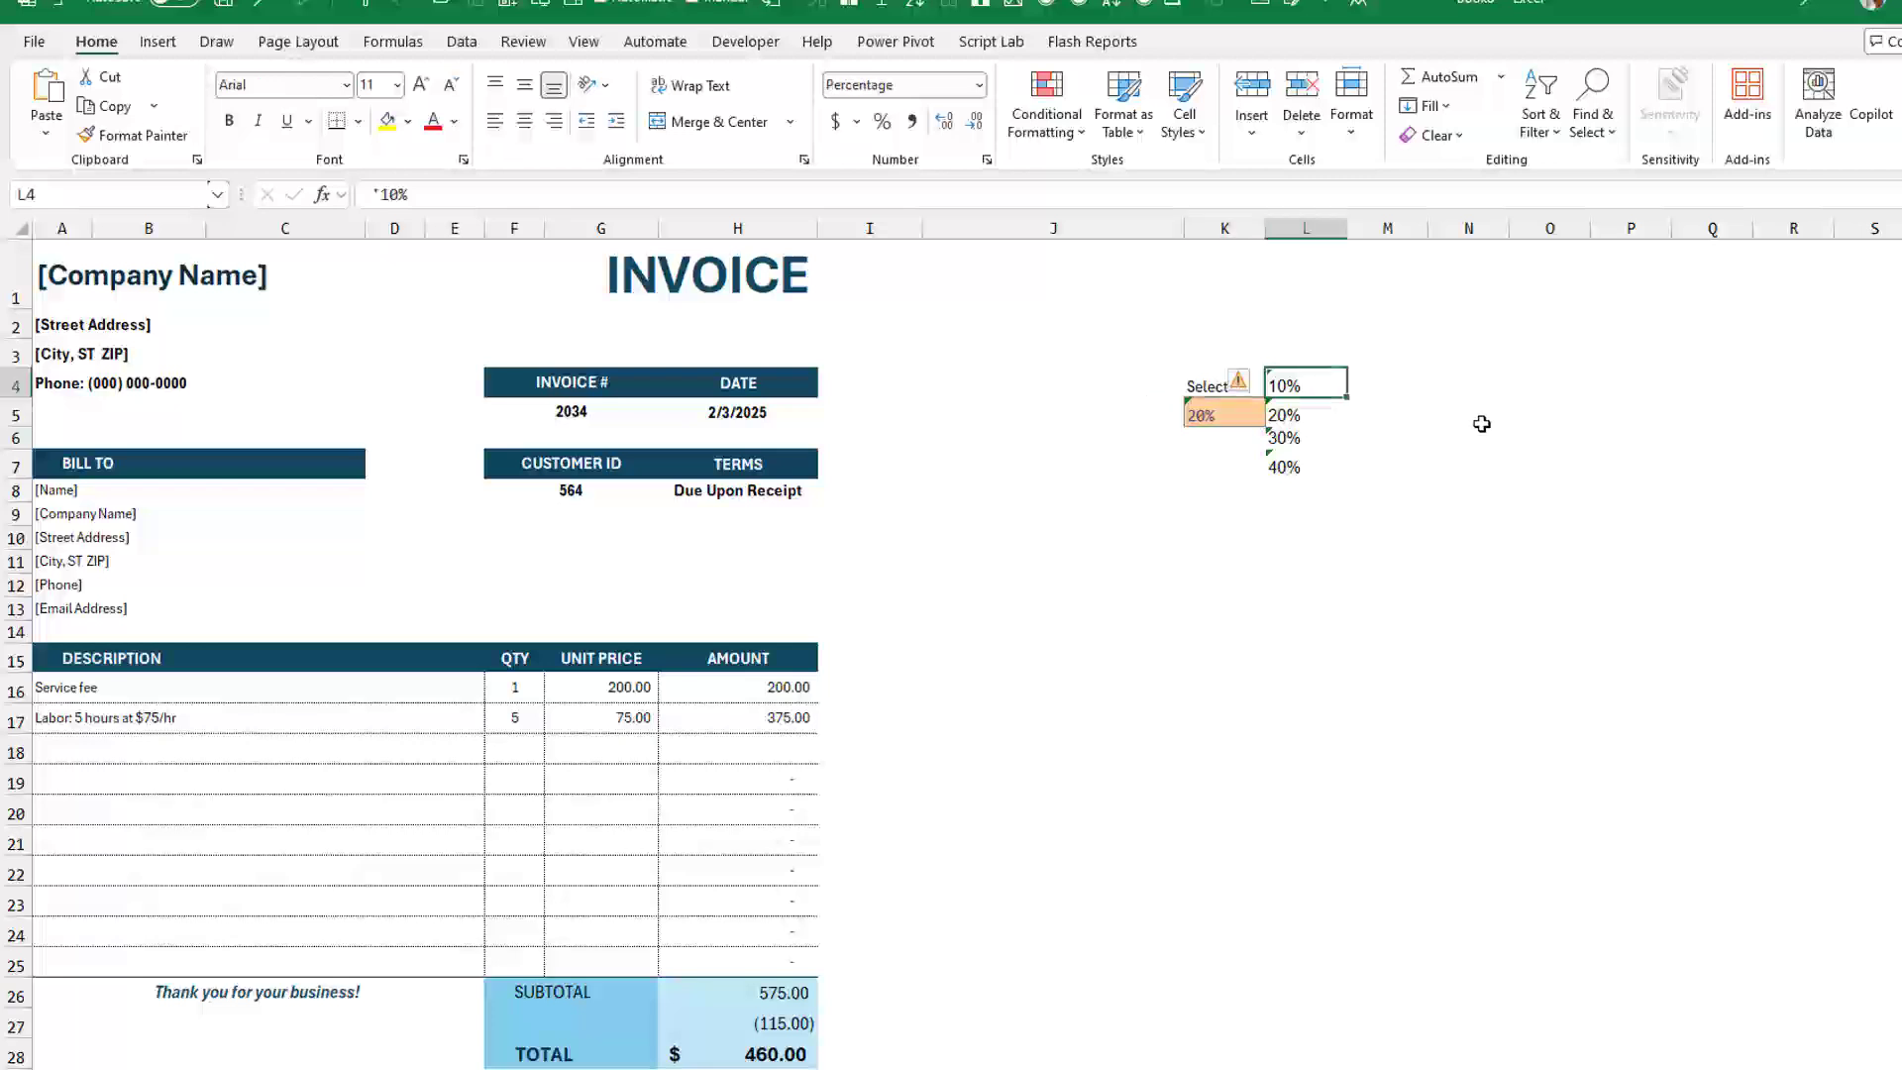
pyautogui.press('Down')
pyautogui.press('Down')
pyautogui.press('Down')
pyautogui.press('Down')
pyautogui.press('Up')
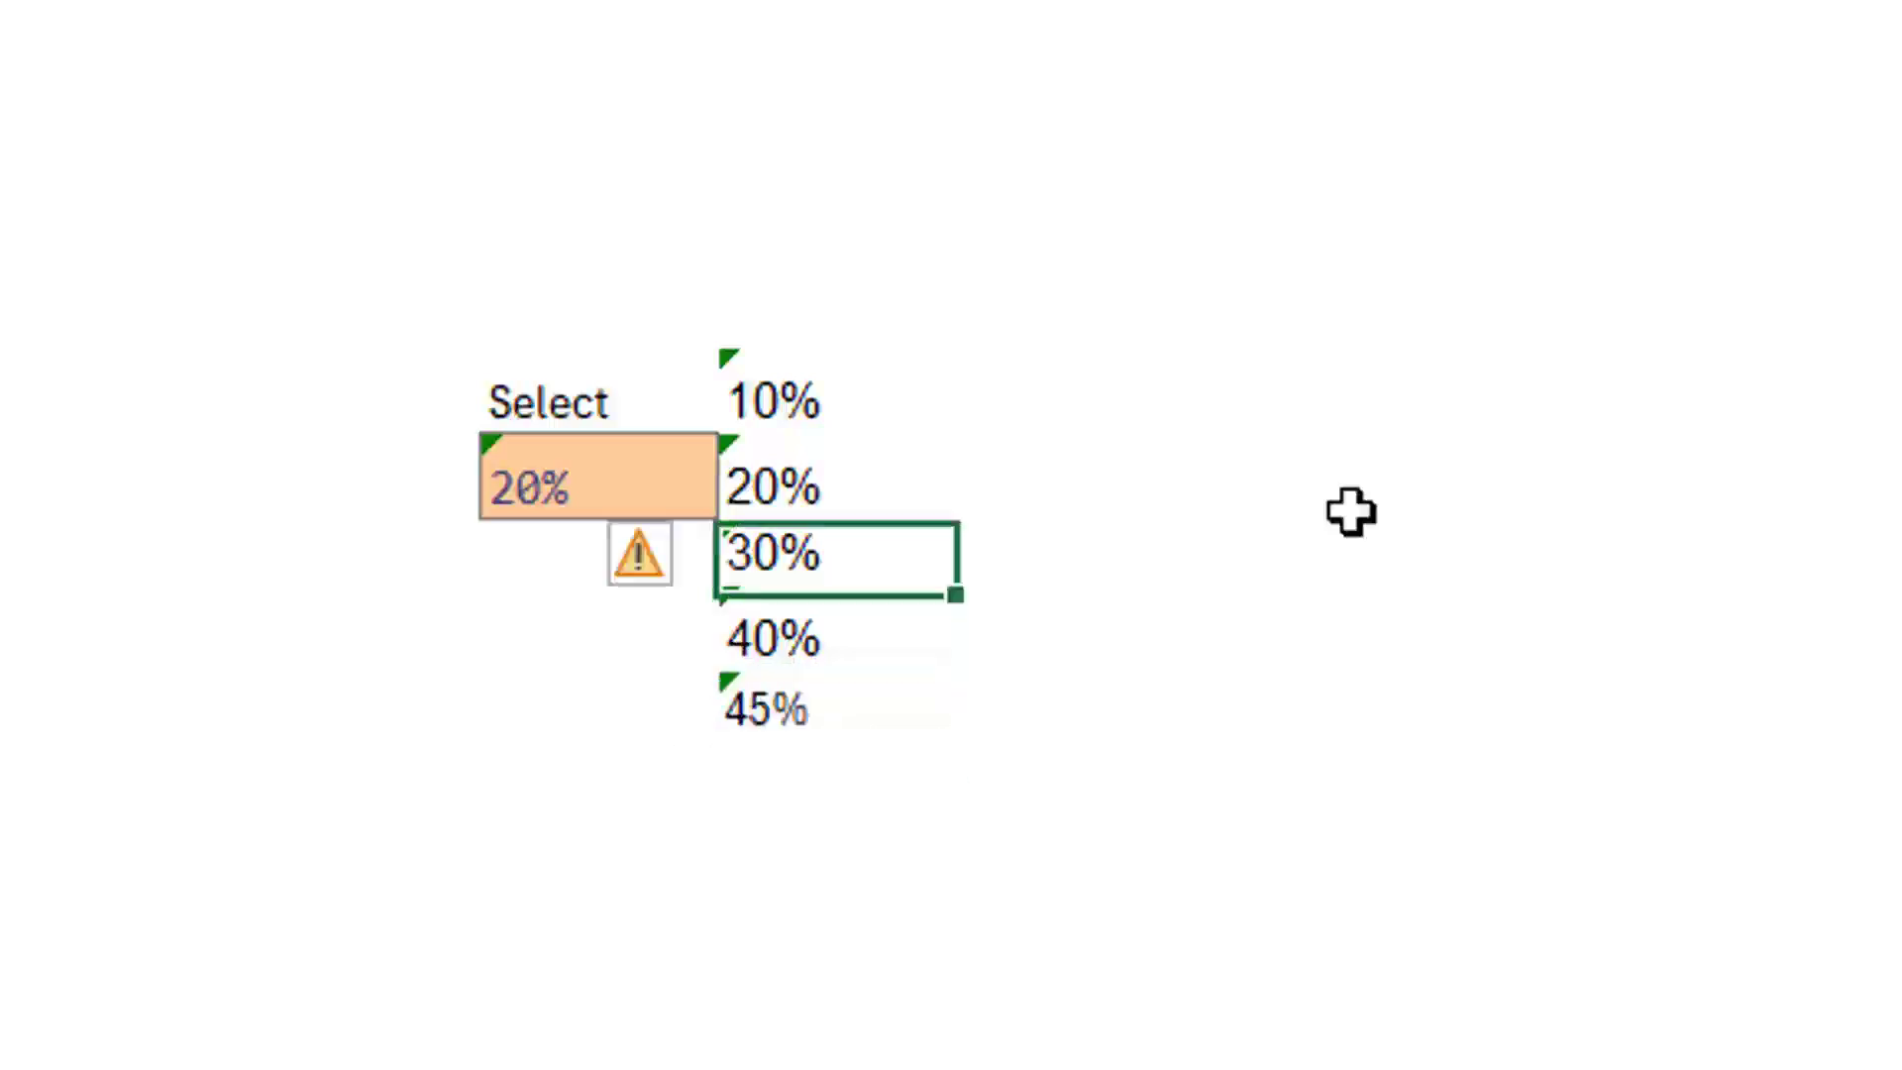
pyautogui.press('Up')
pyautogui.press('Left')
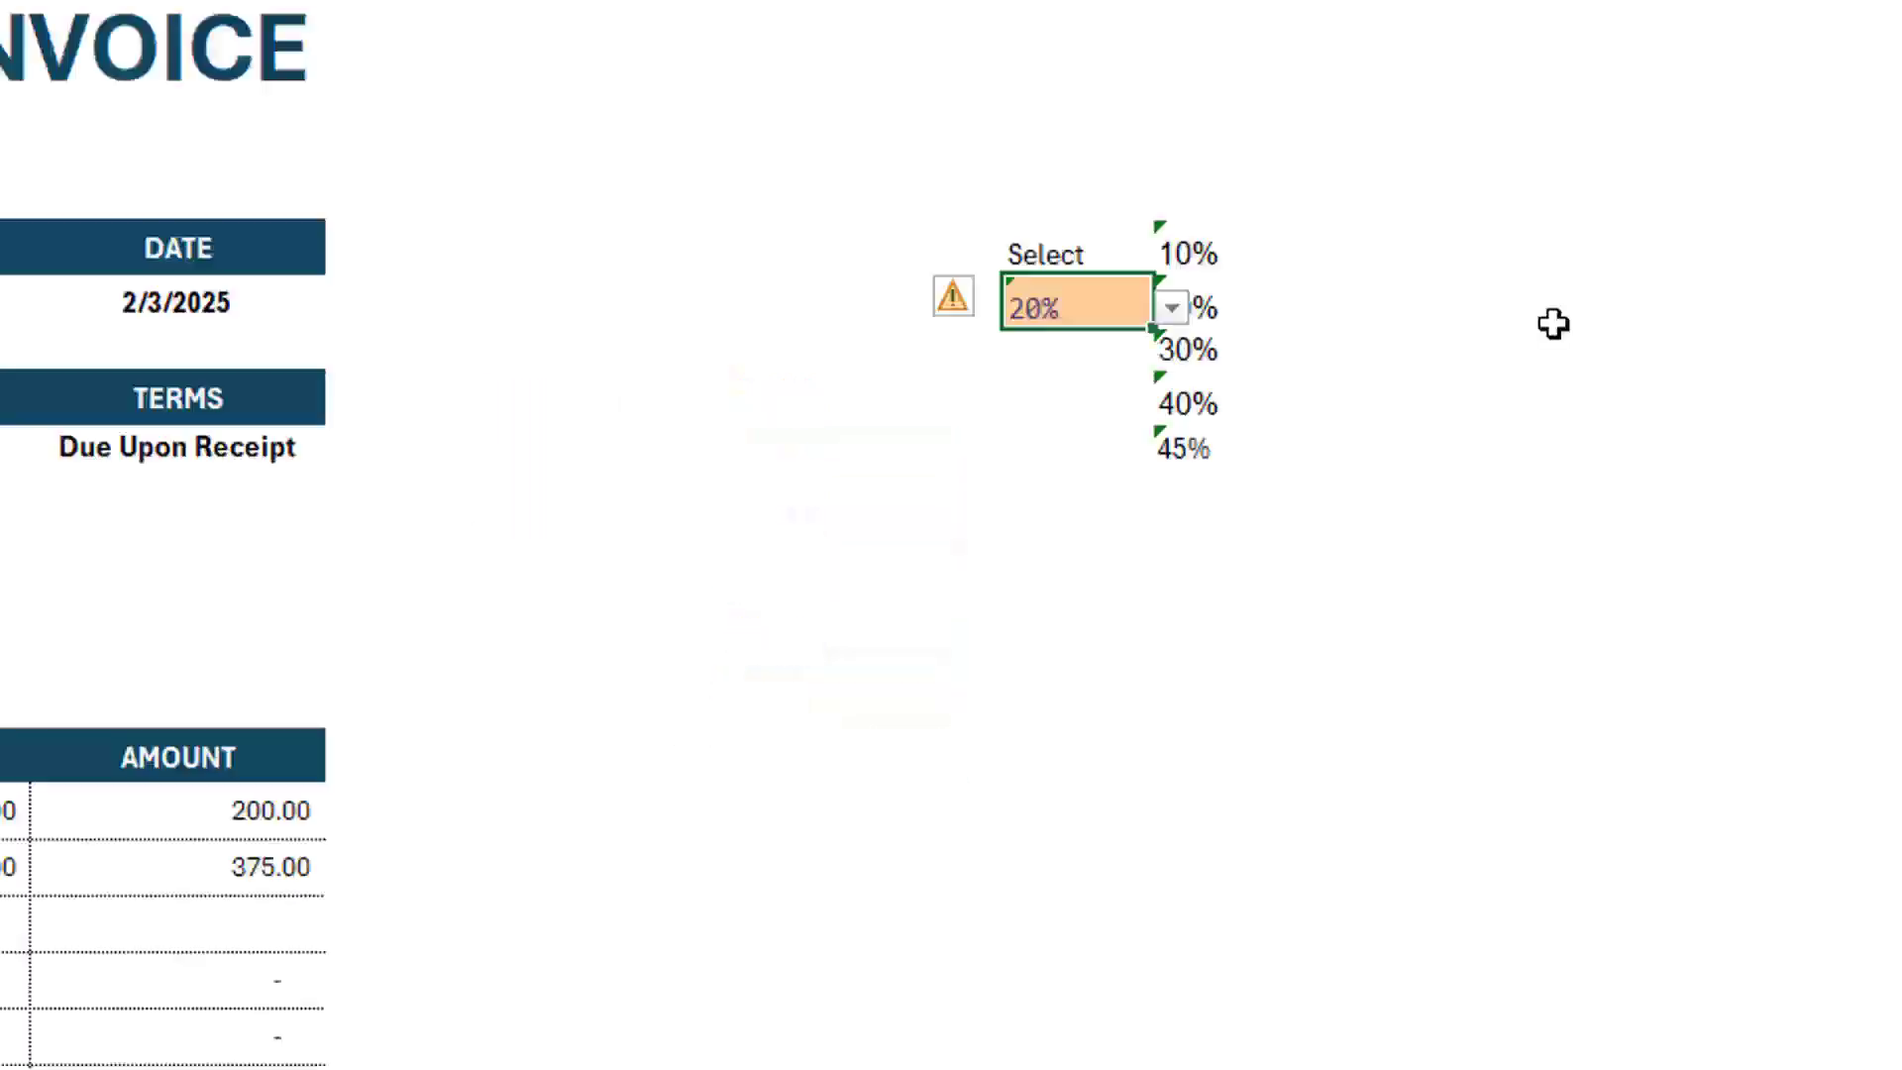
# - Change K5's validation source to =$L$4:$L$8 and select 40%, giving a 230.00 discount
pyautogui.hotkey('alt', 'a')
pyautogui.press('v')
pyautogui.press('v')
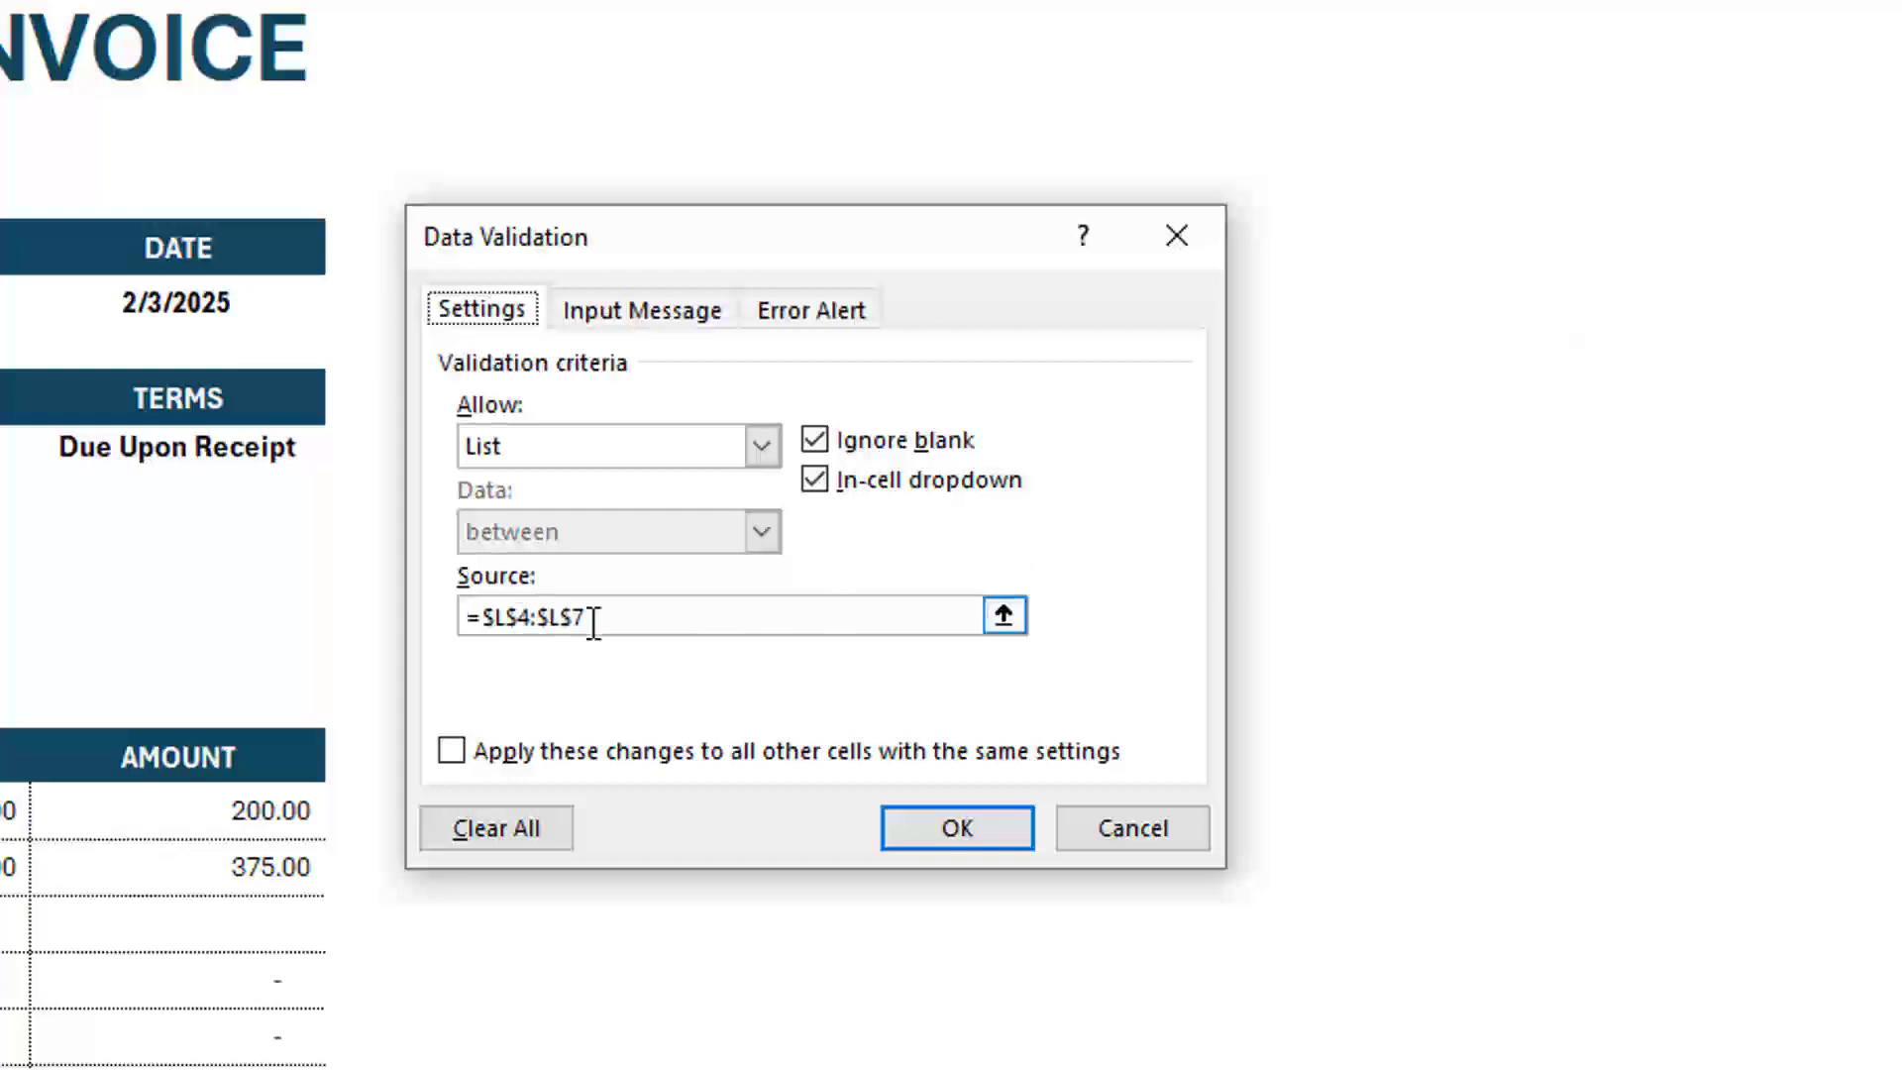
pyautogui.moveTo(678, 230); pyautogui.dragTo(462, 203)
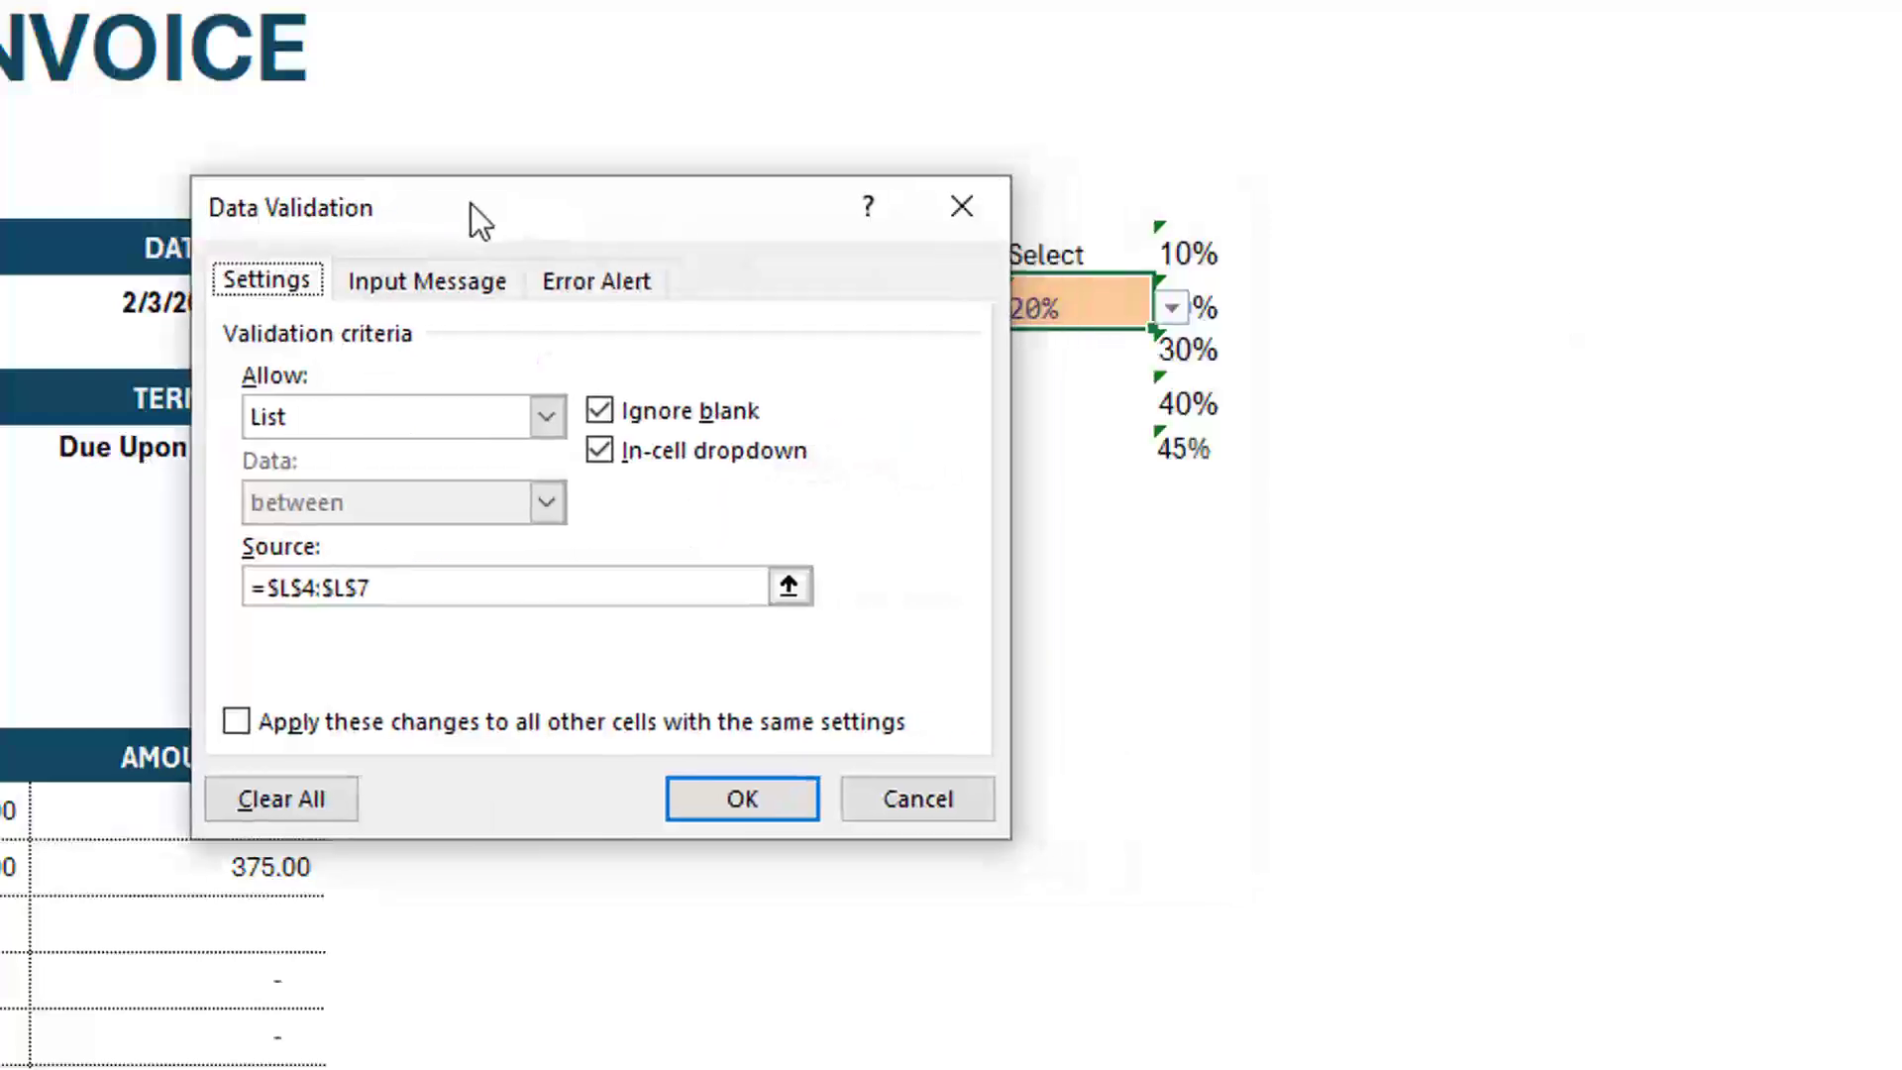
pyautogui.click(398, 590)
pyautogui.press('BackSpace')
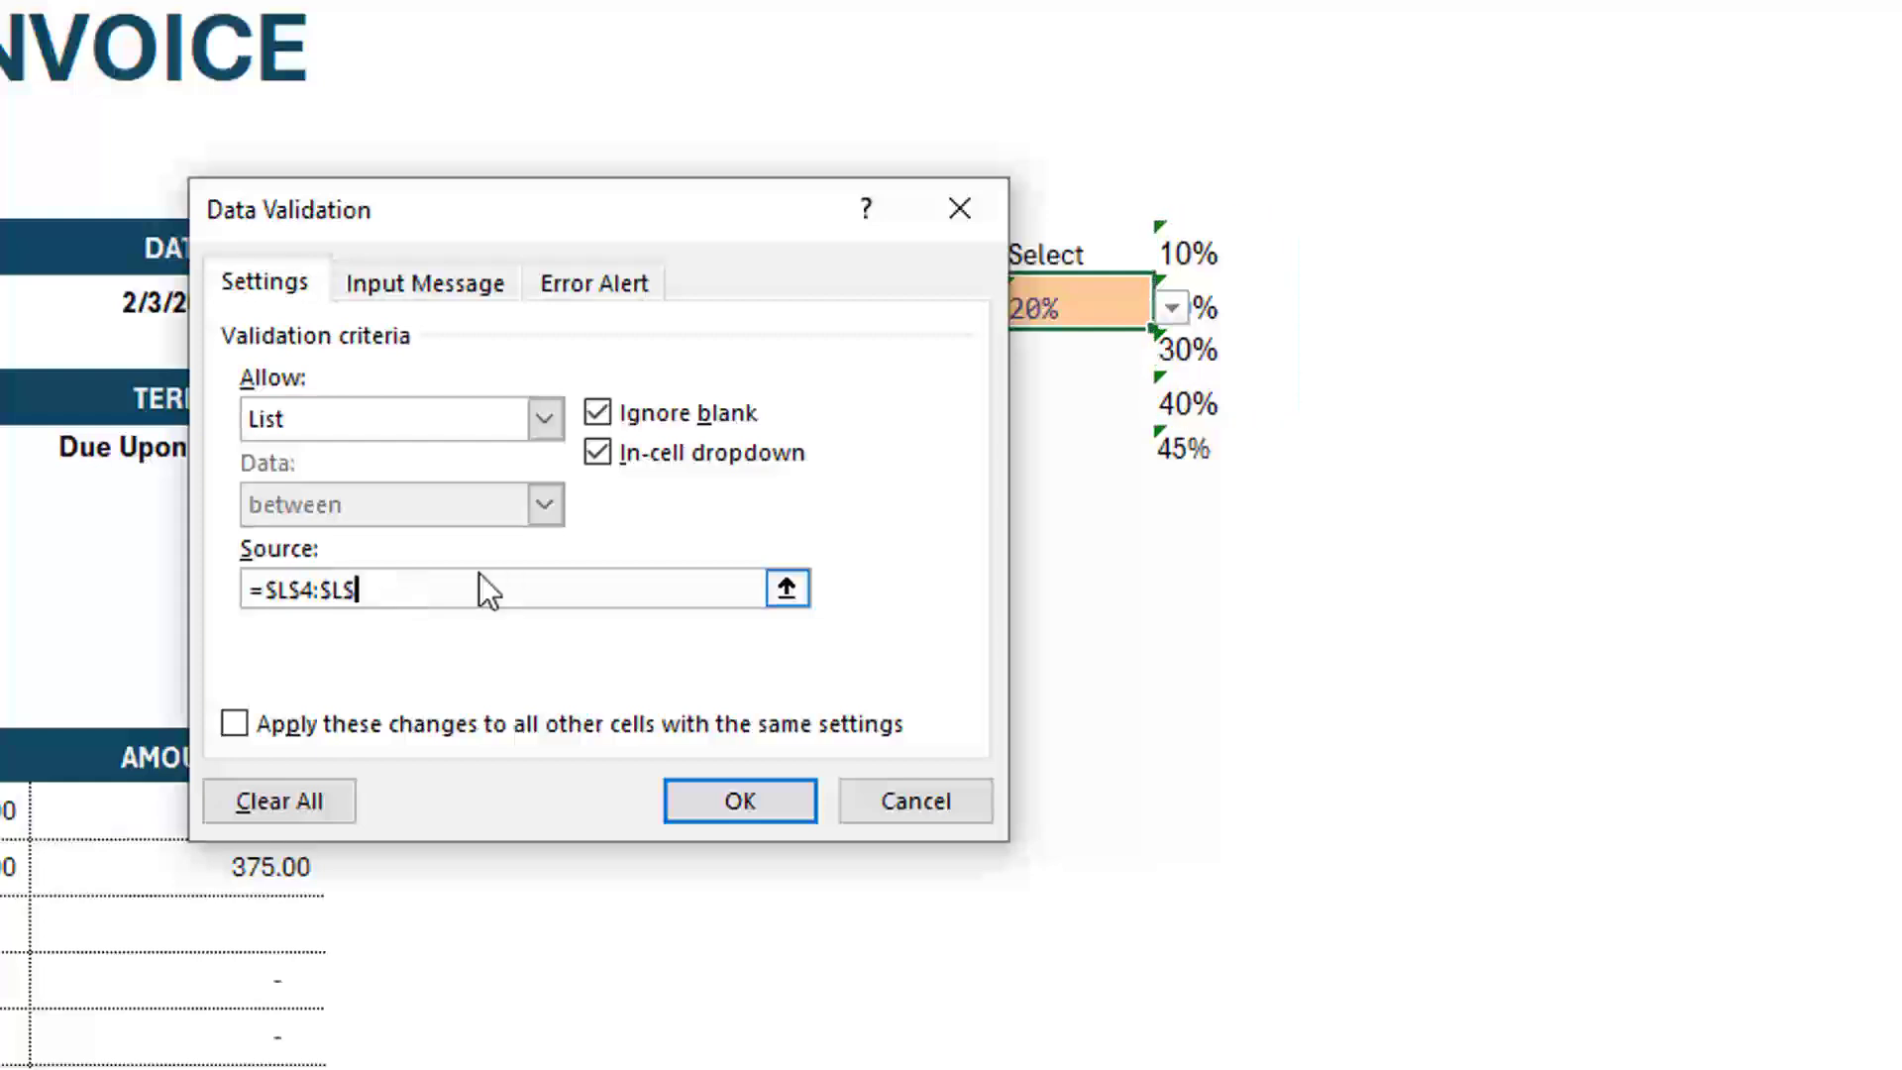
pyautogui.write('7')
pyautogui.press('BackSpace')
pyautogui.write('8')
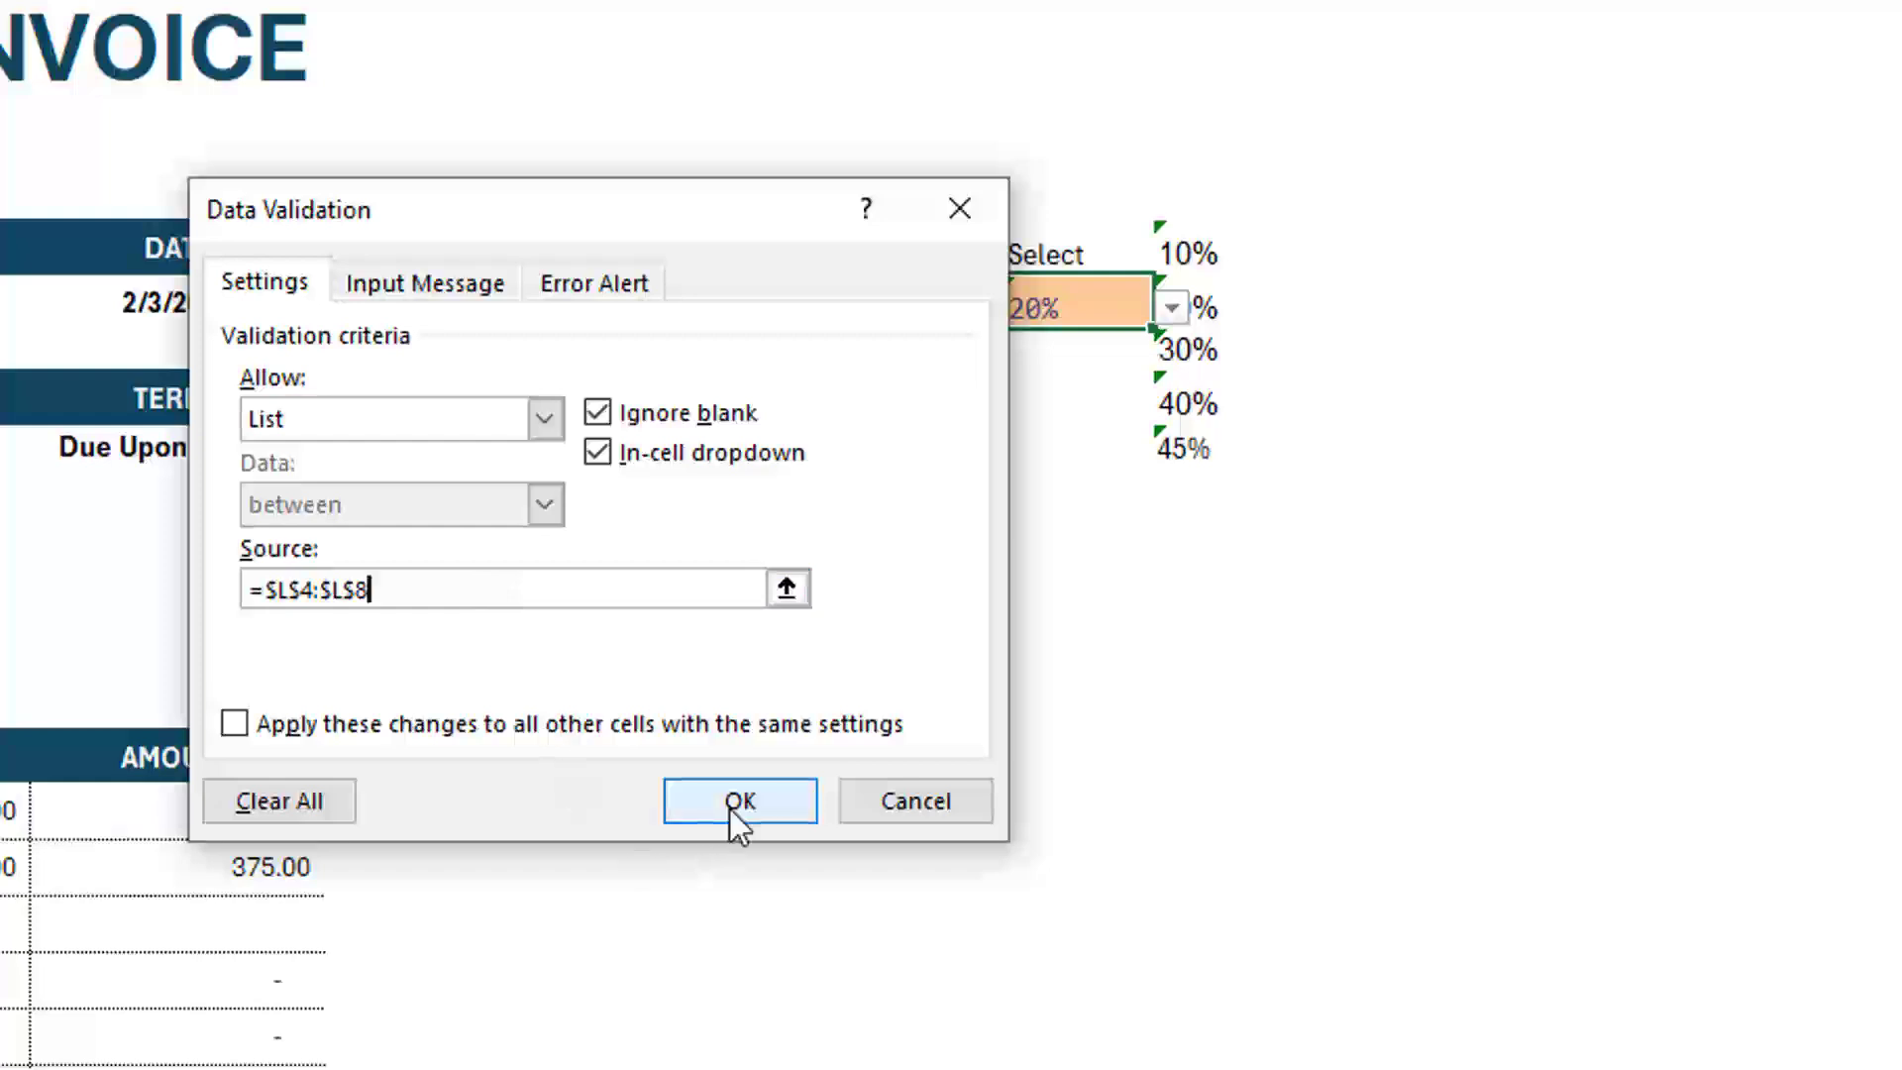
pyautogui.click(738, 802)
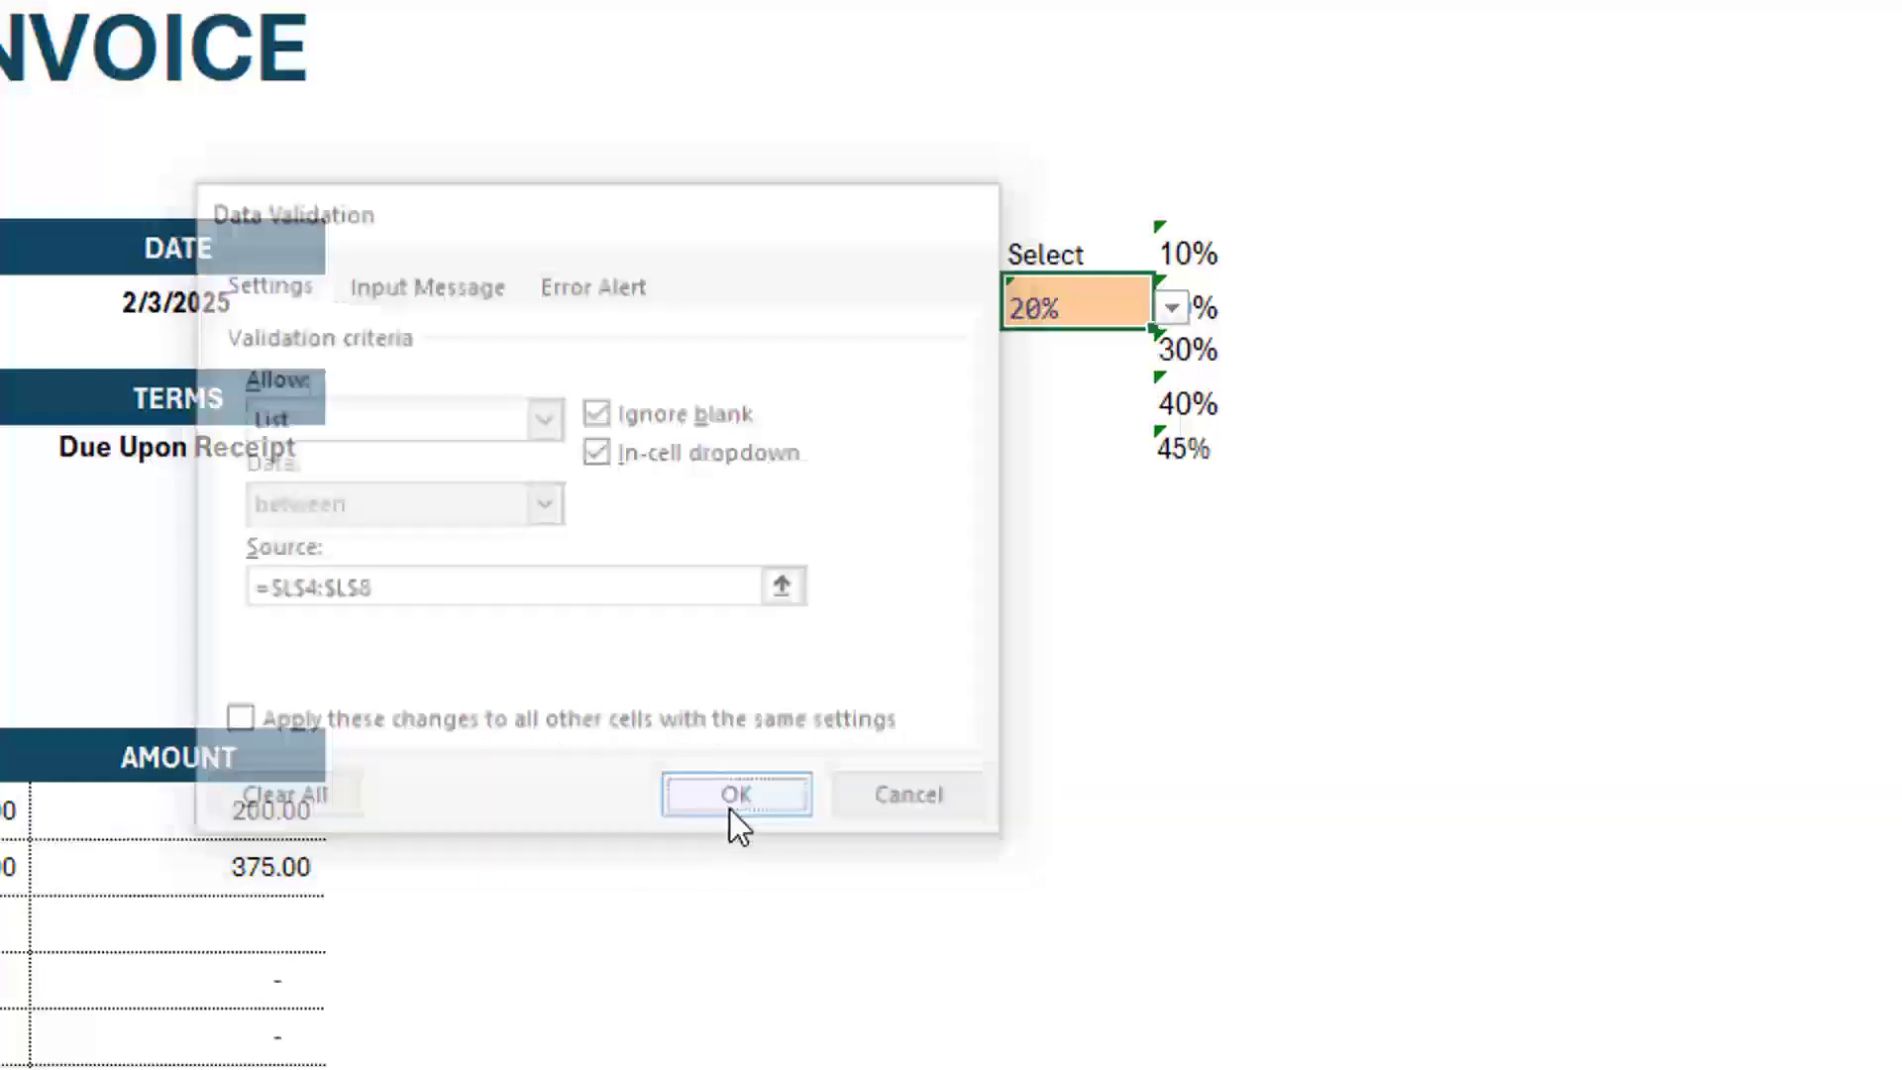
pyautogui.click(1170, 307)
pyautogui.click(1040, 457)
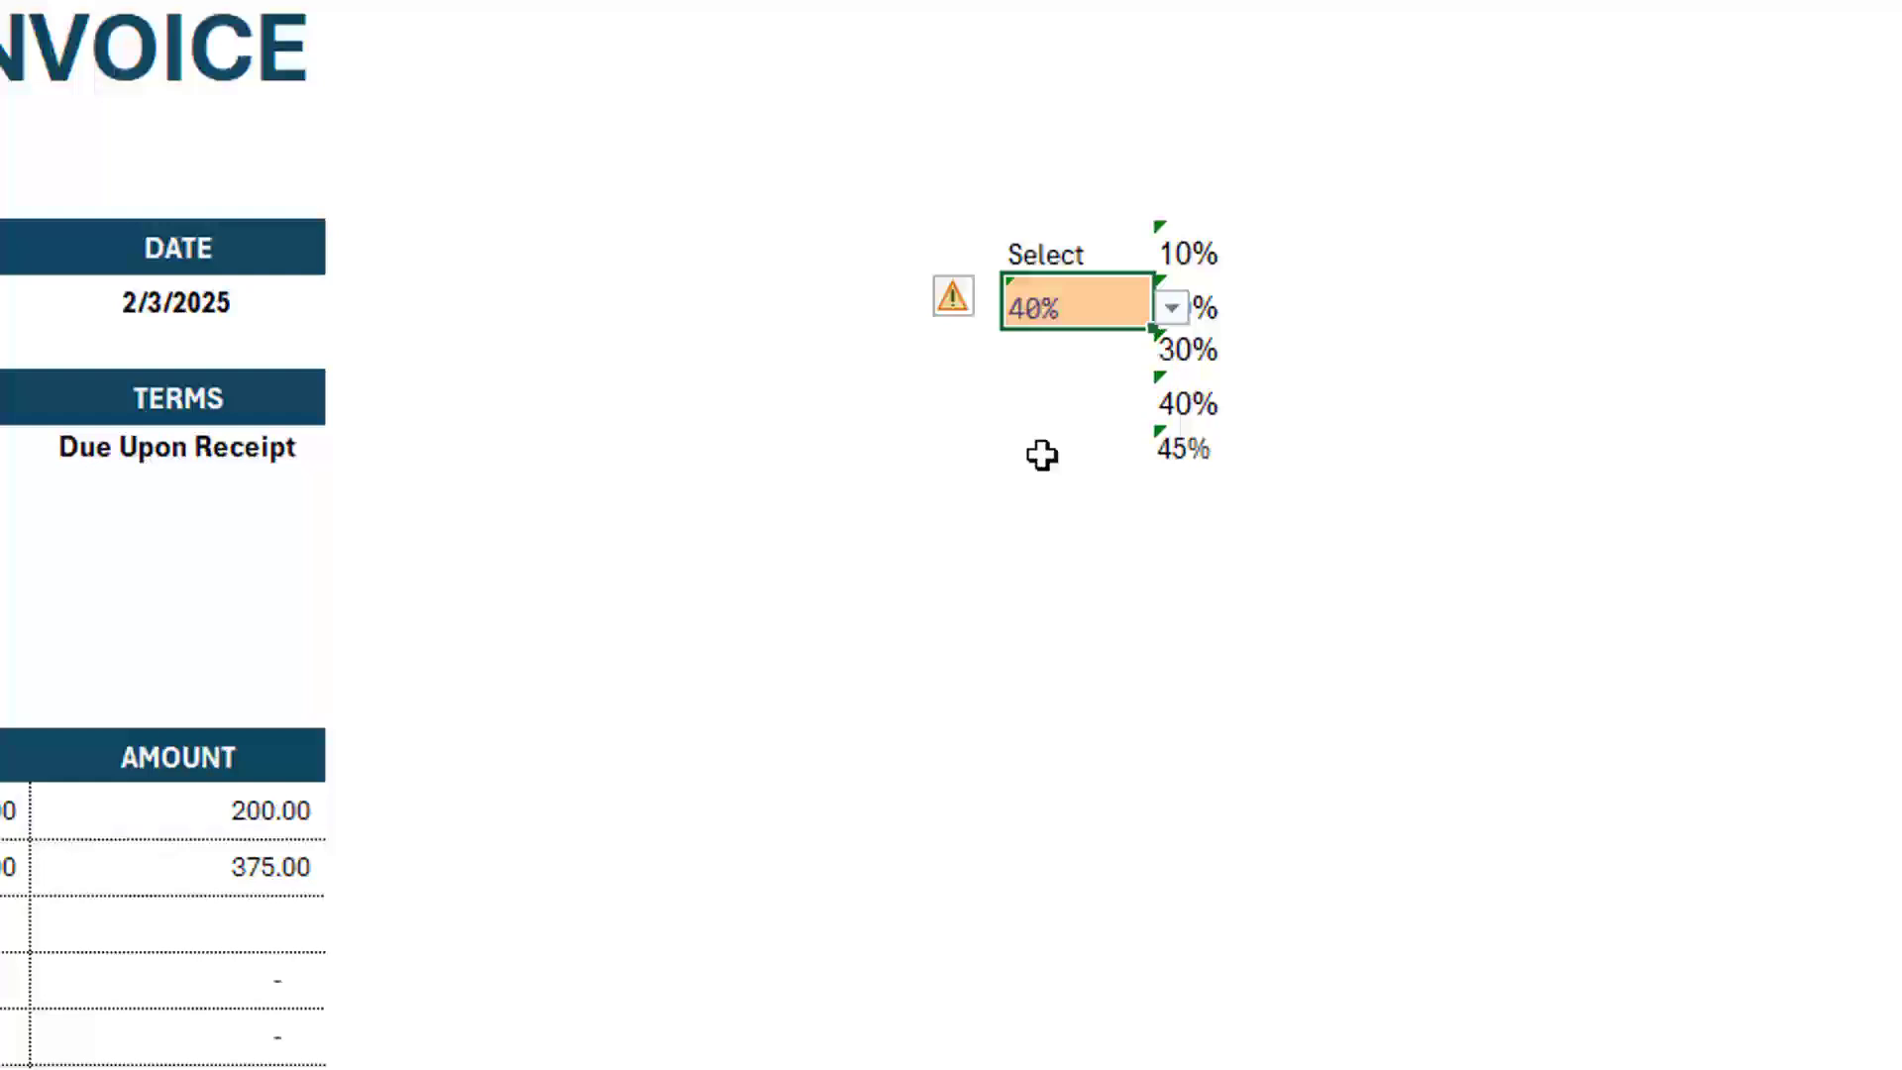
# - Enter the formula ="Discount "&K5 in label cell F27
pyautogui.click(264, 1001)
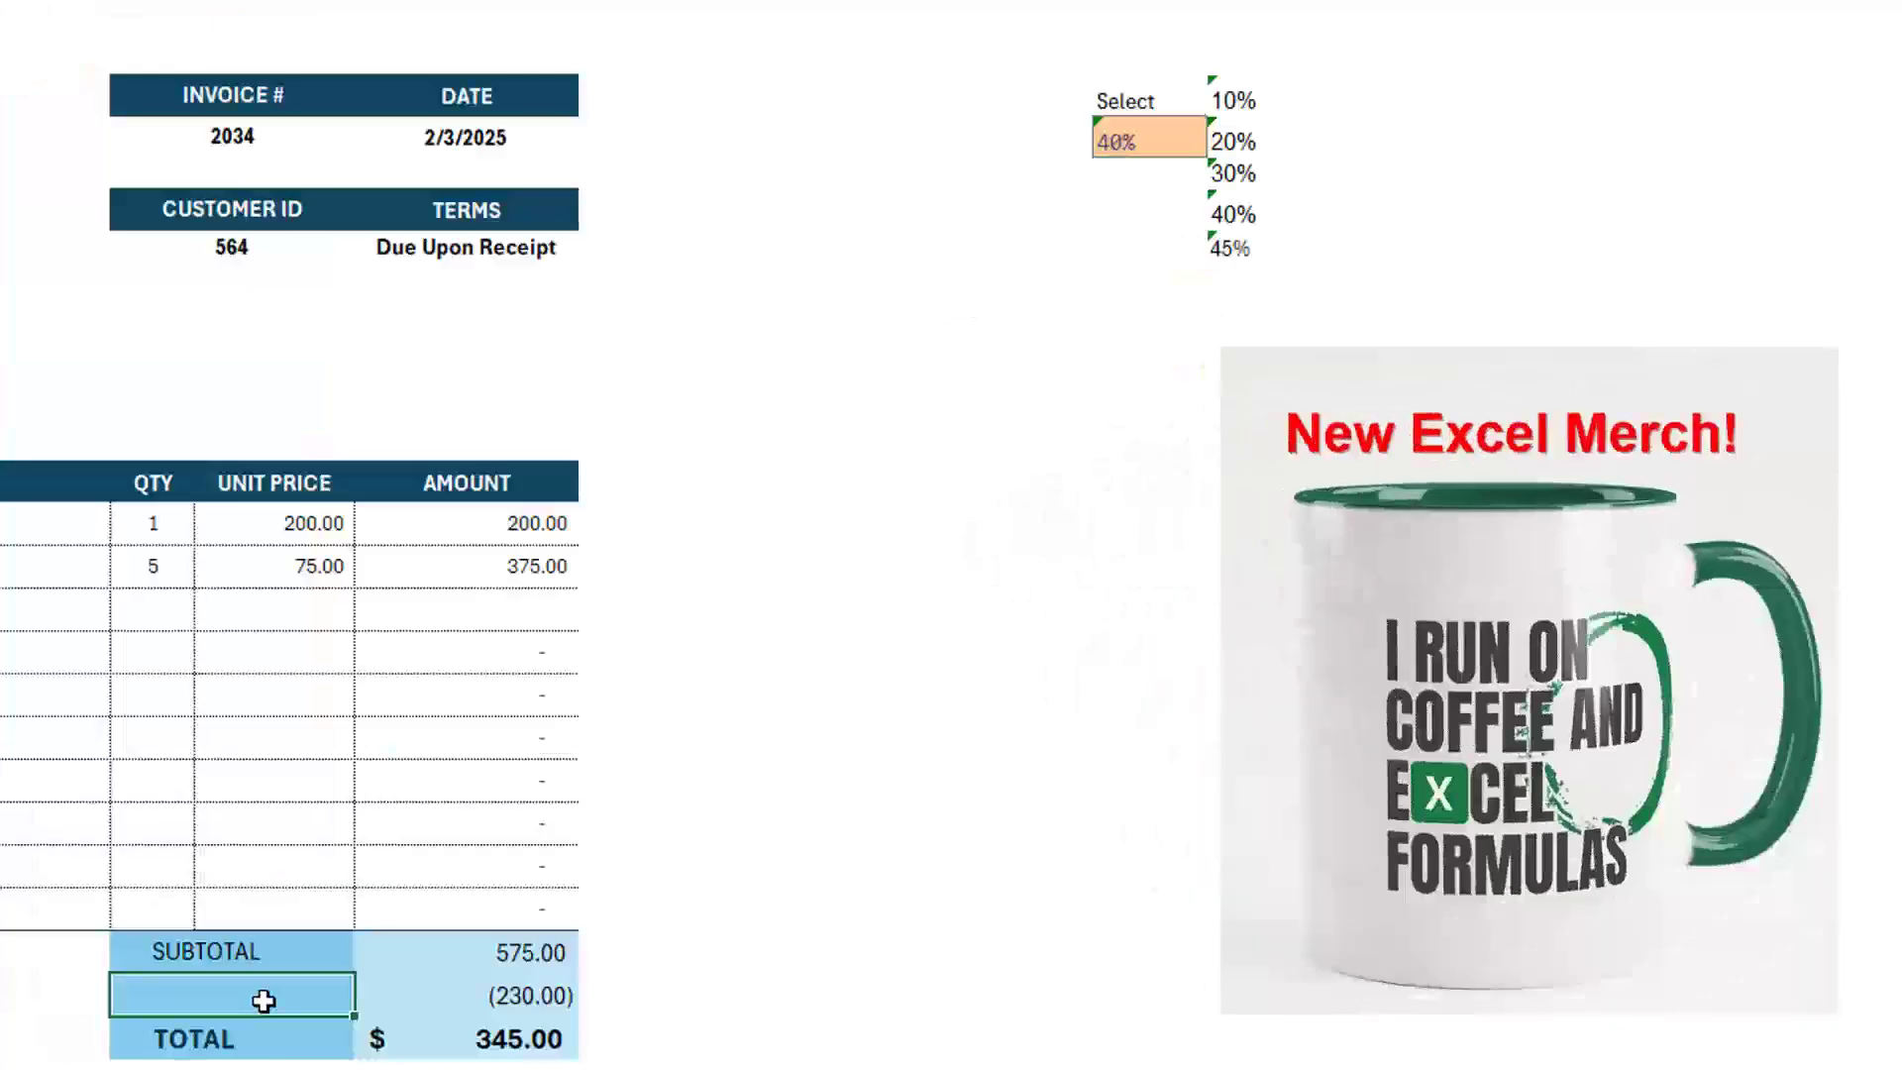
pyautogui.write('="Di')
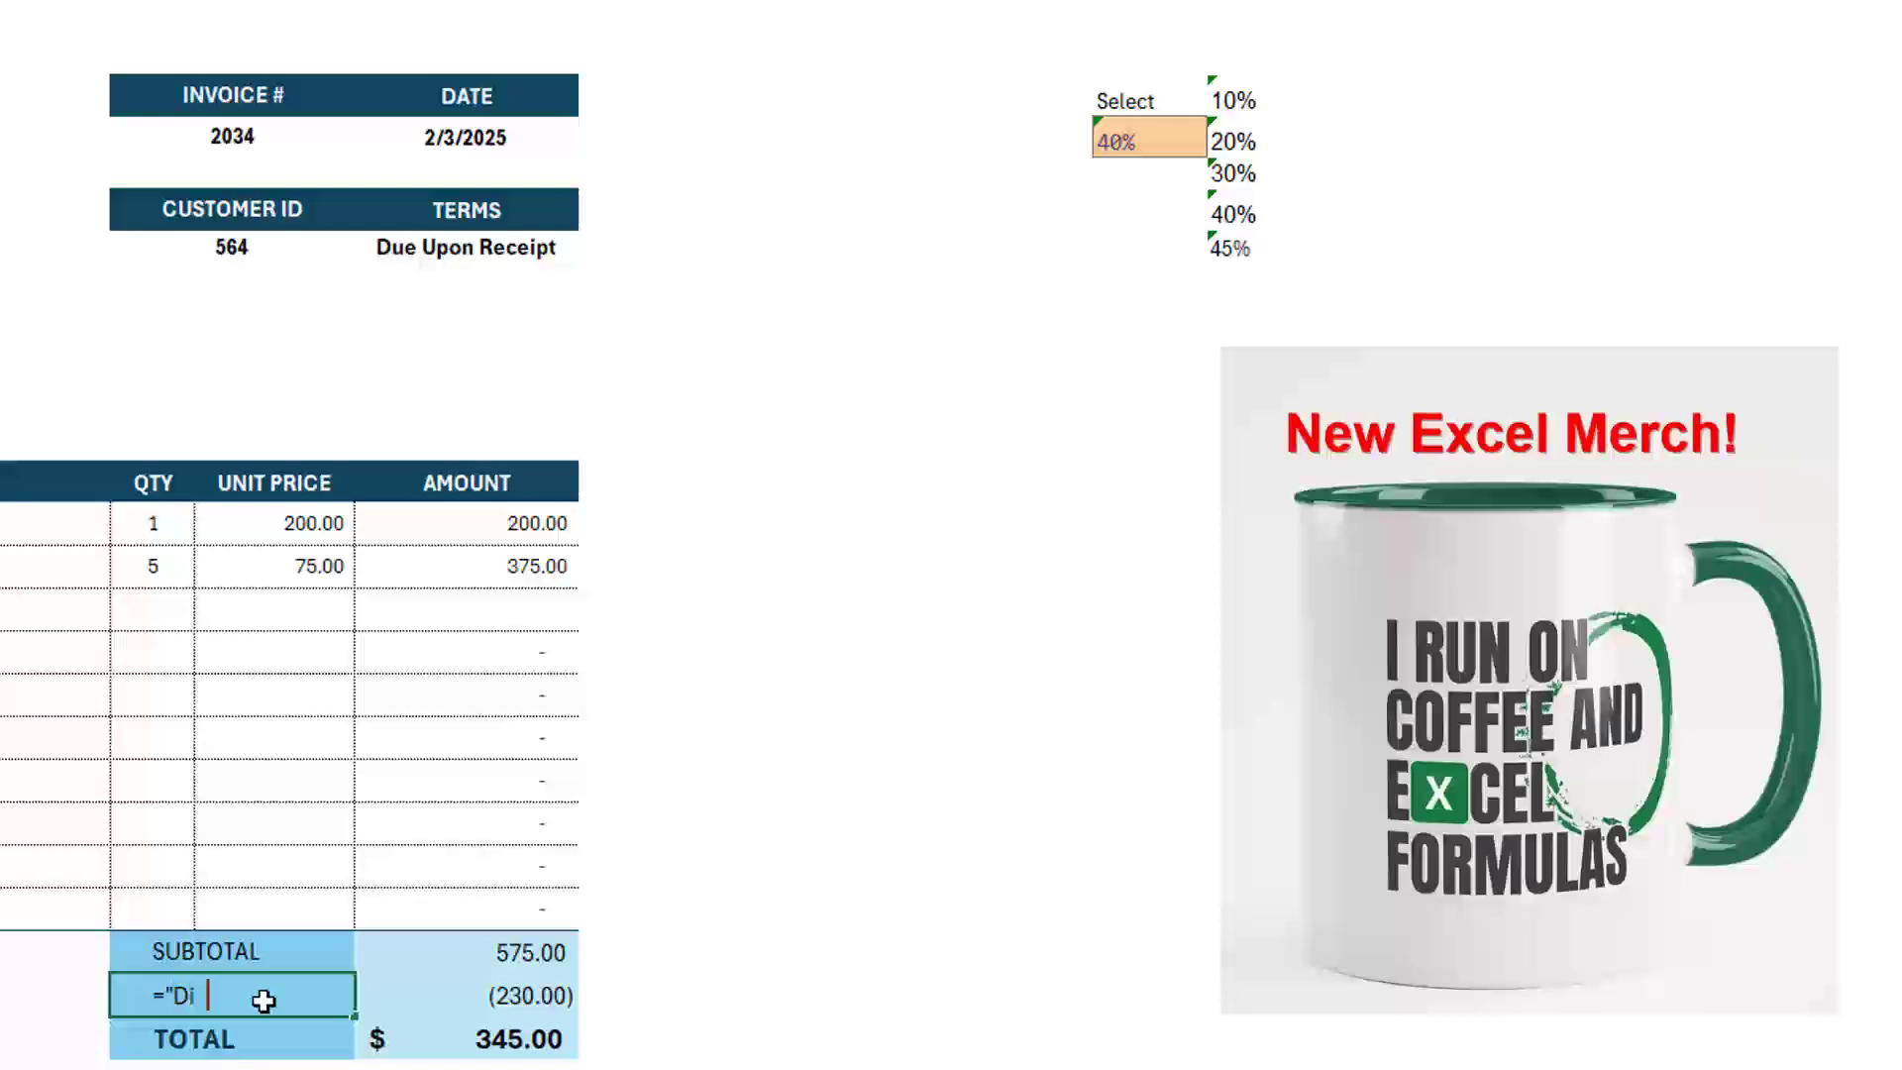
pyautogui.write('scount "&')
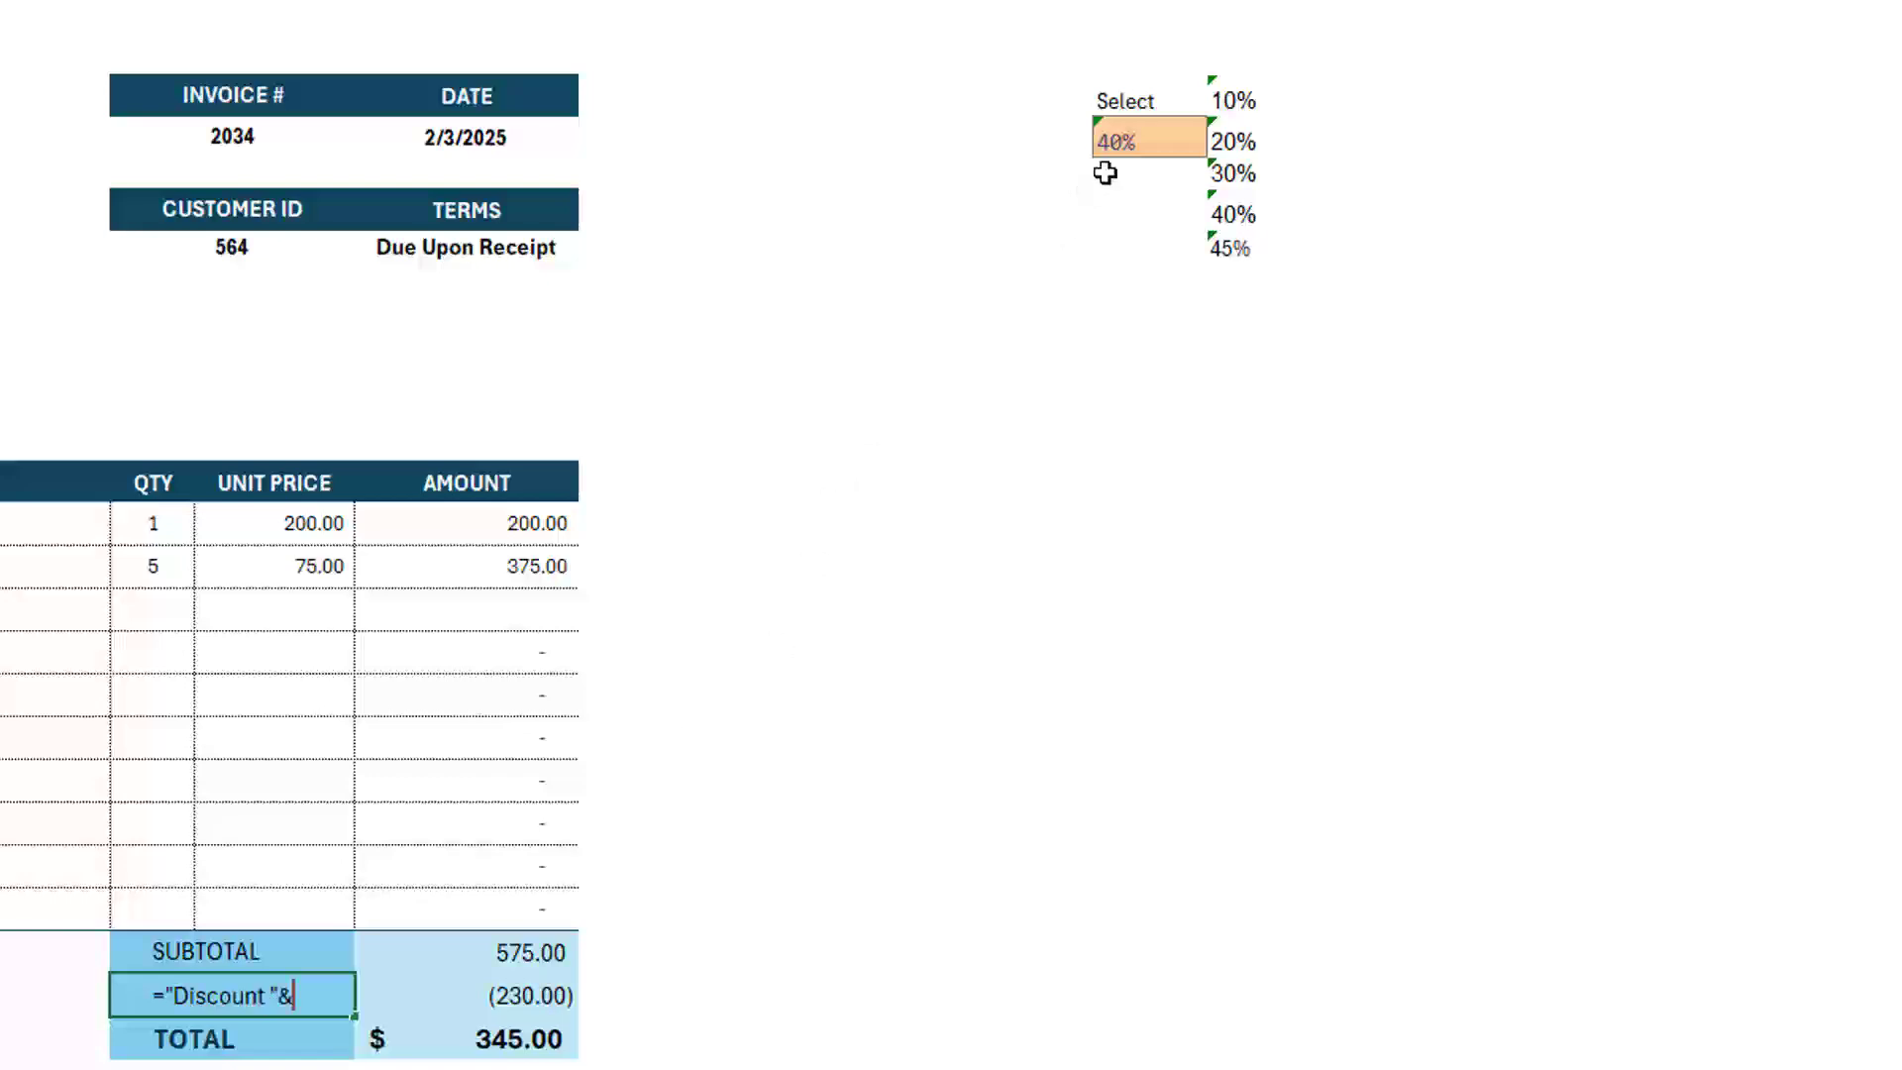
pyautogui.click(1123, 141)
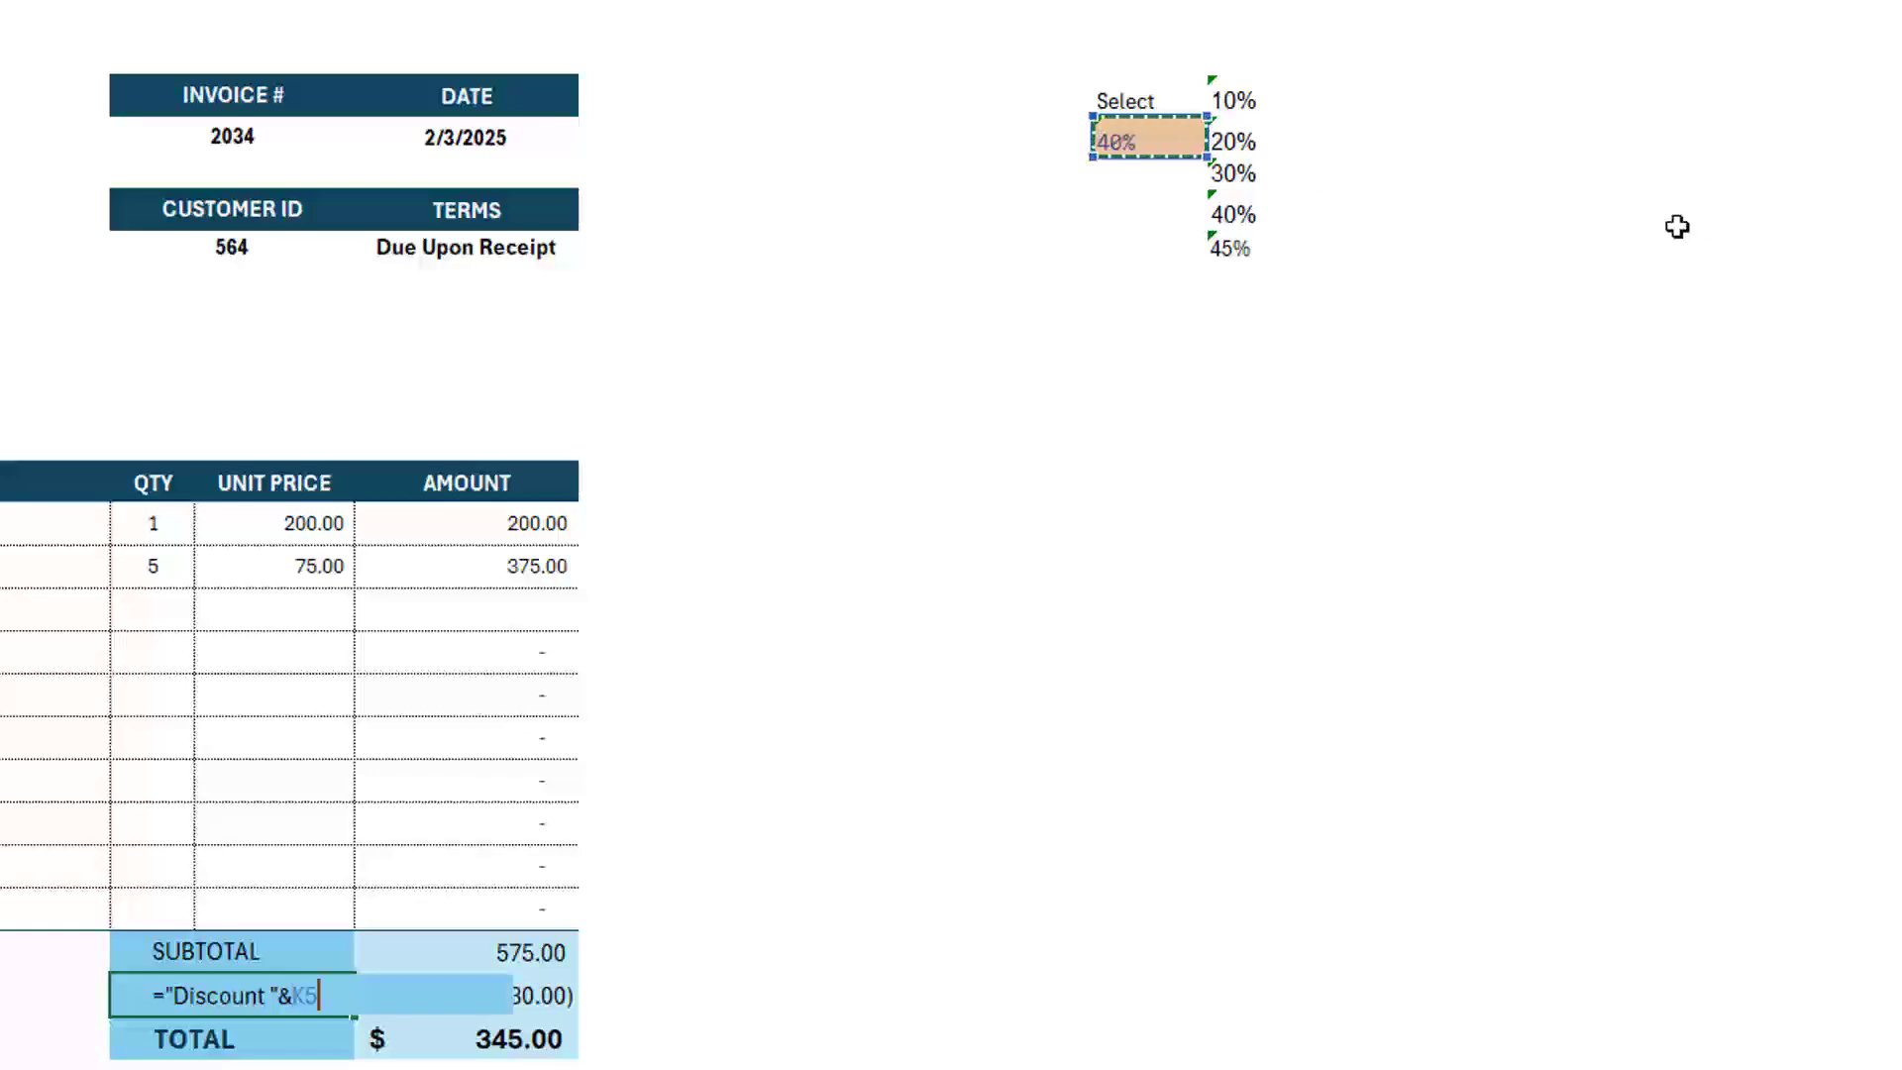
pyautogui.press('Return')
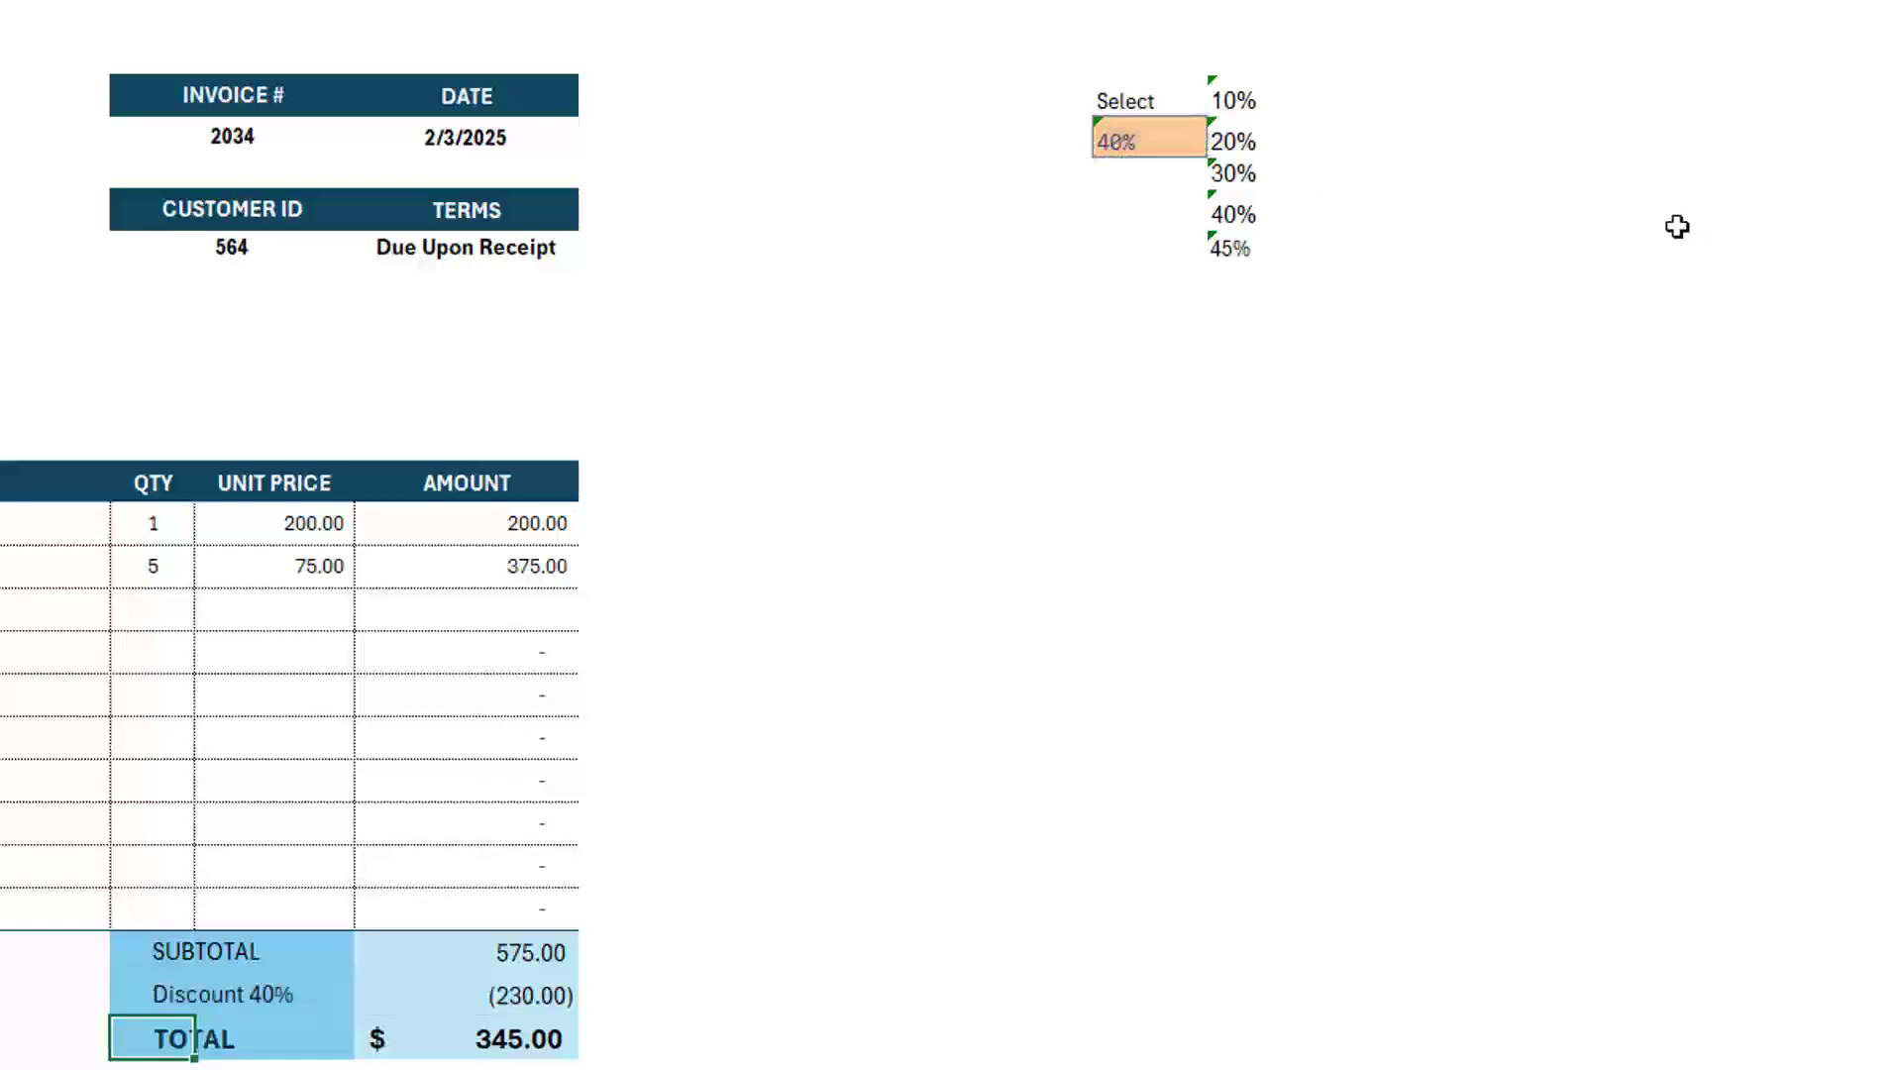
# - Choose 10% from K5's dropdown, giving a 57.50 discount and 517.50 total
pyautogui.click(1144, 141)
pyautogui.click(1222, 142)
pyautogui.click(1130, 168)
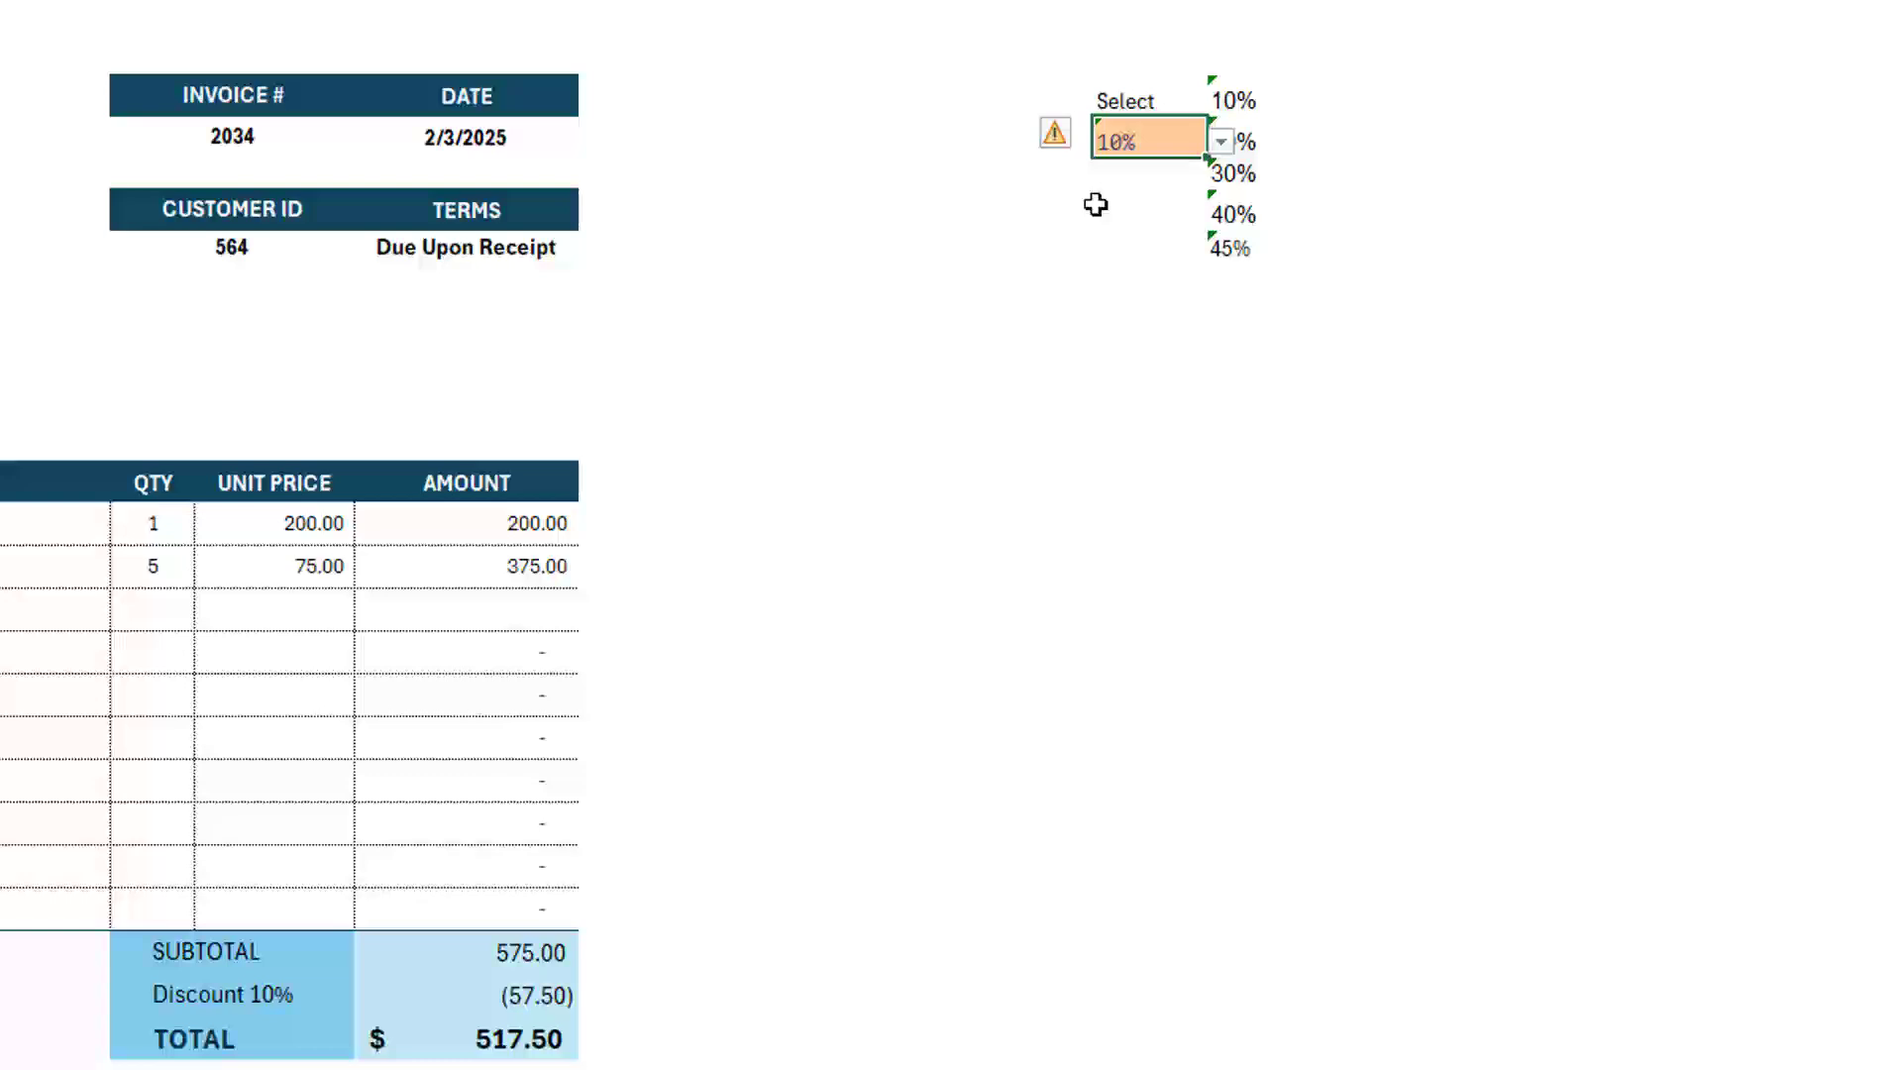
# - Check H27's discount formula =-H26*K5 without changing it
pyautogui.click(531, 994)
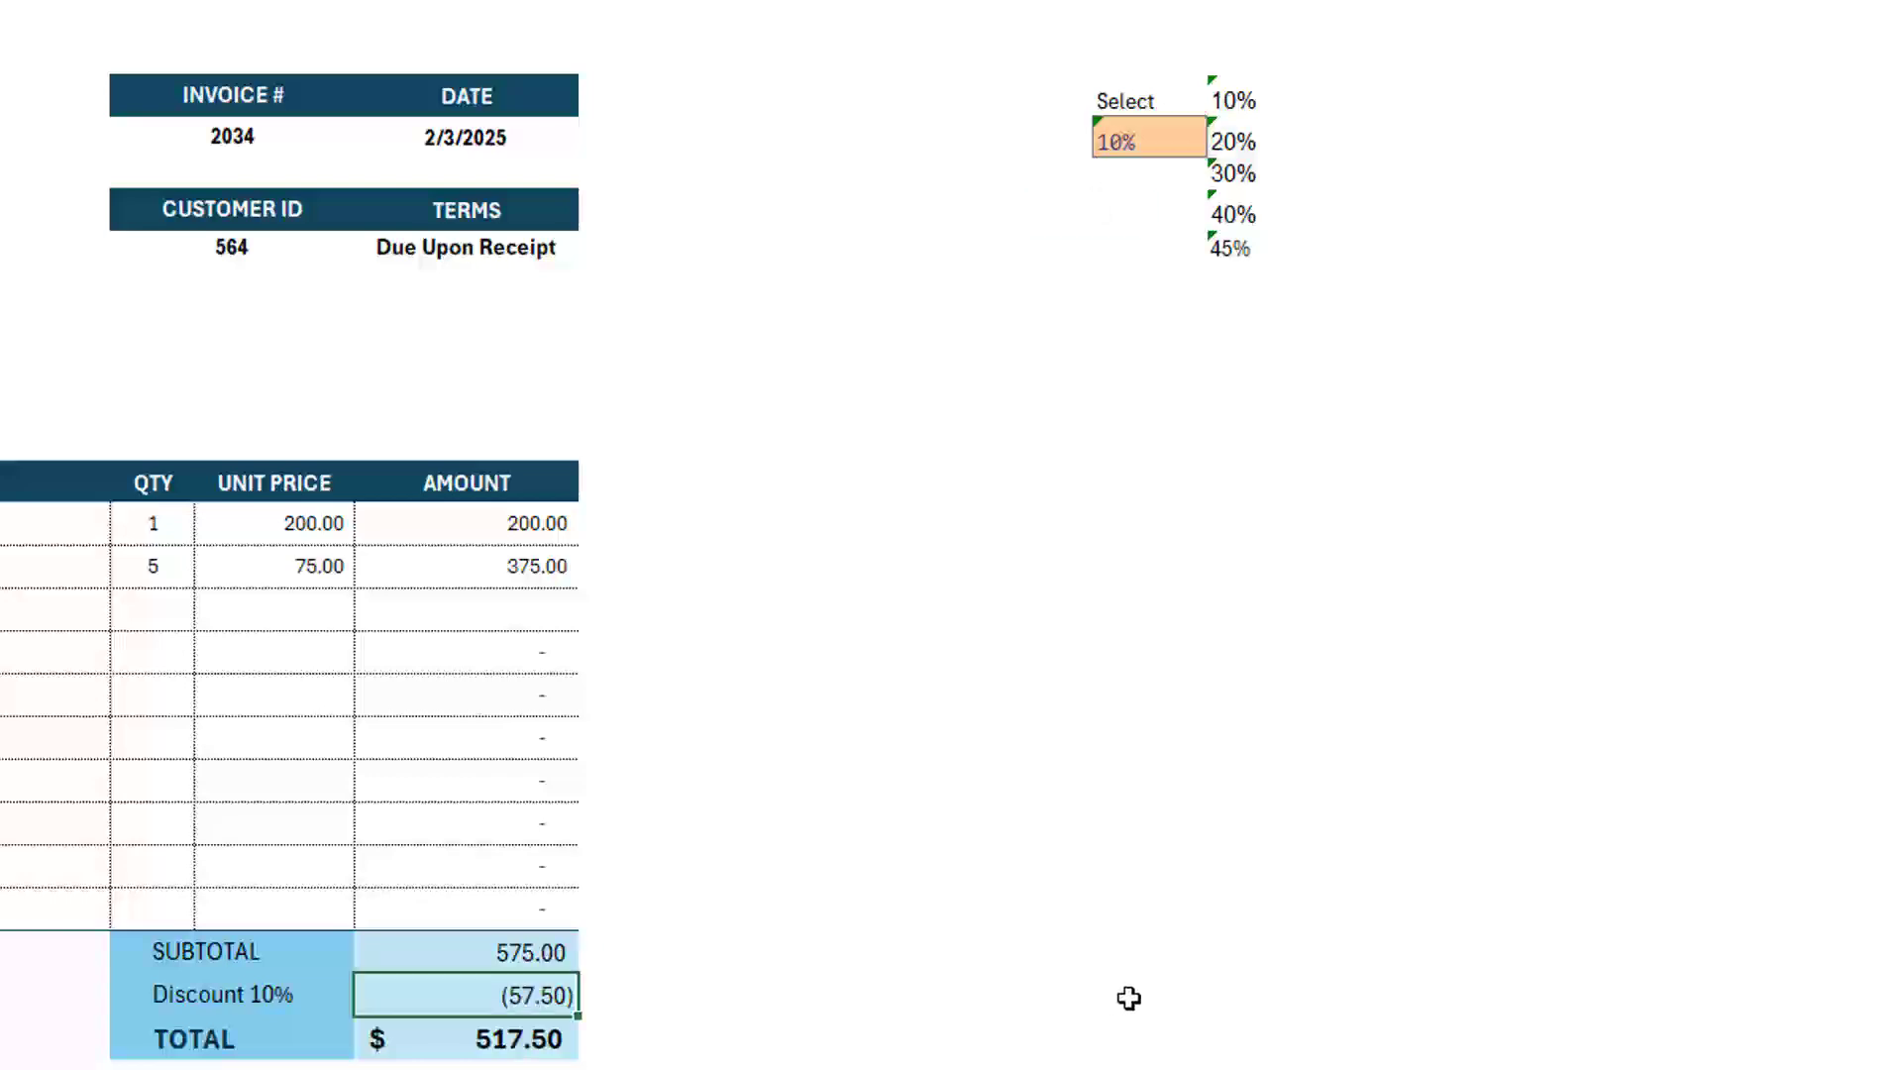
pyautogui.press('F2')
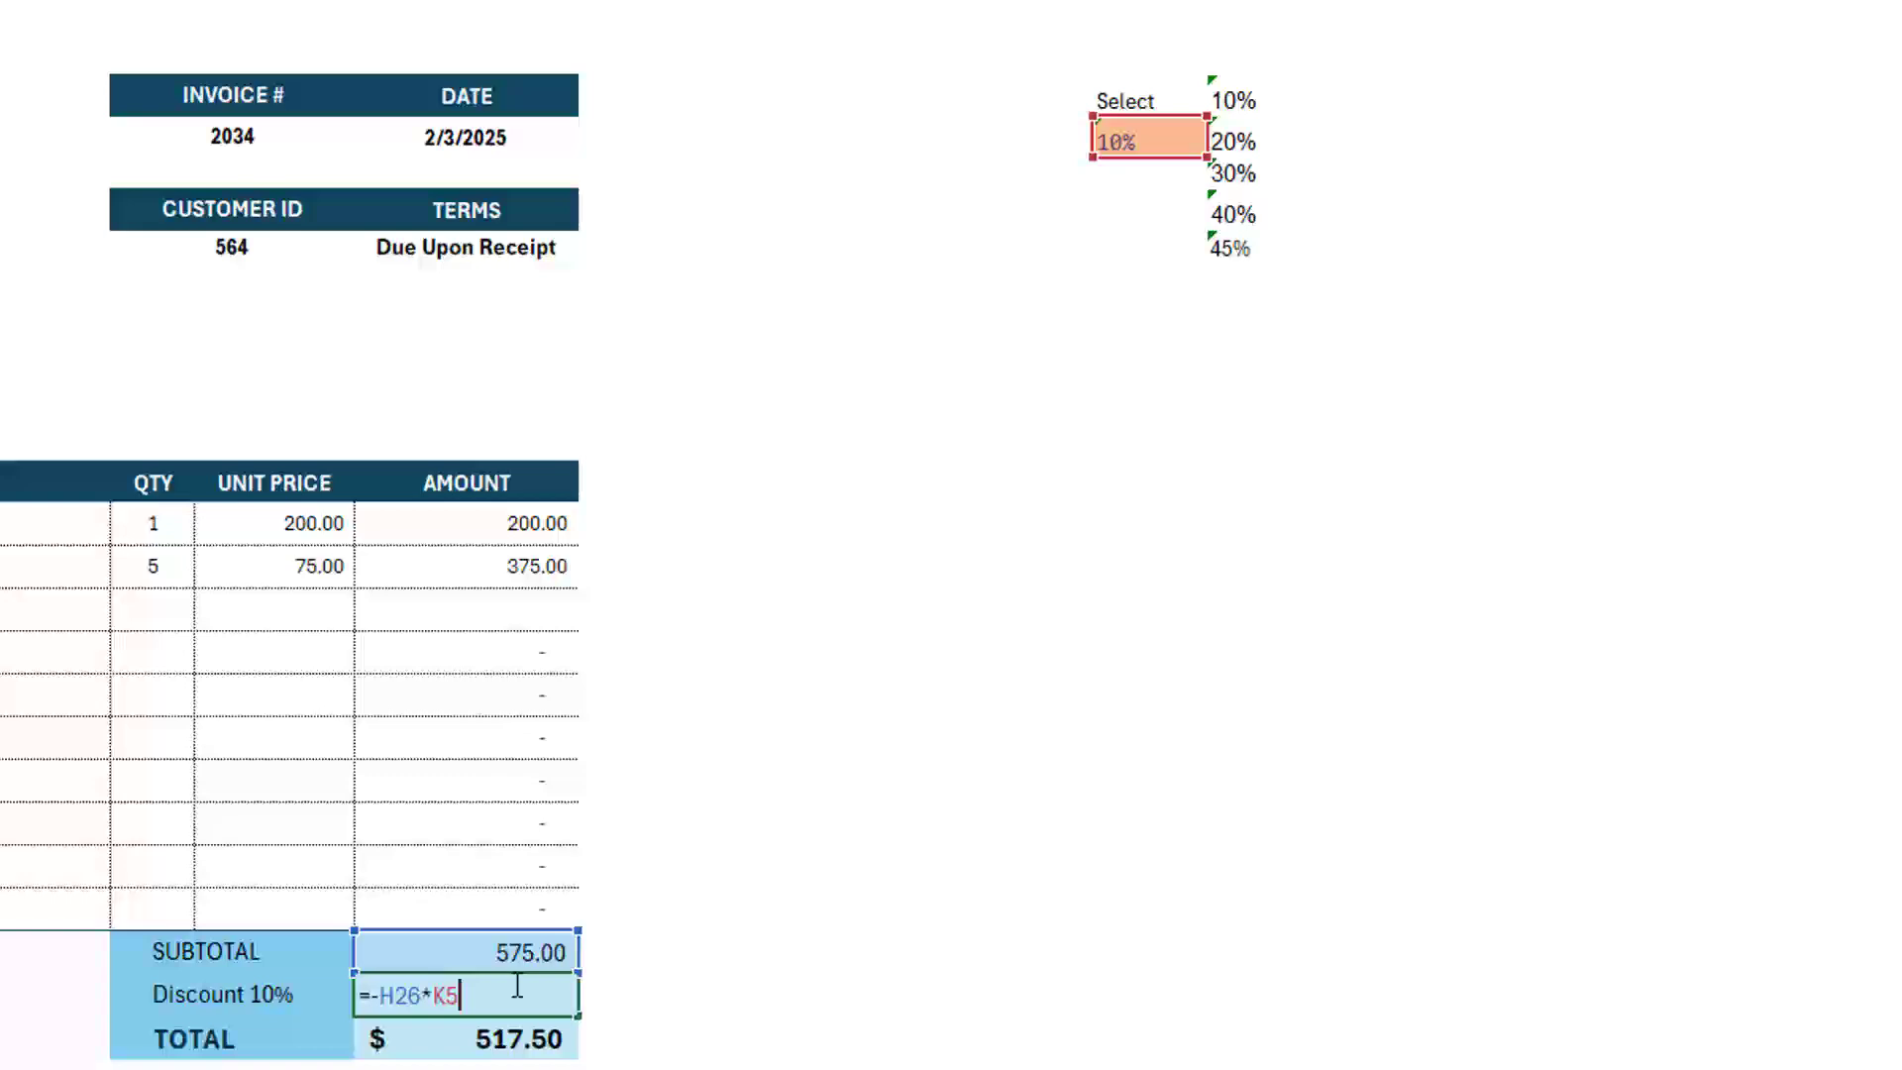
pyautogui.hotkey('ctrl', 'Return')
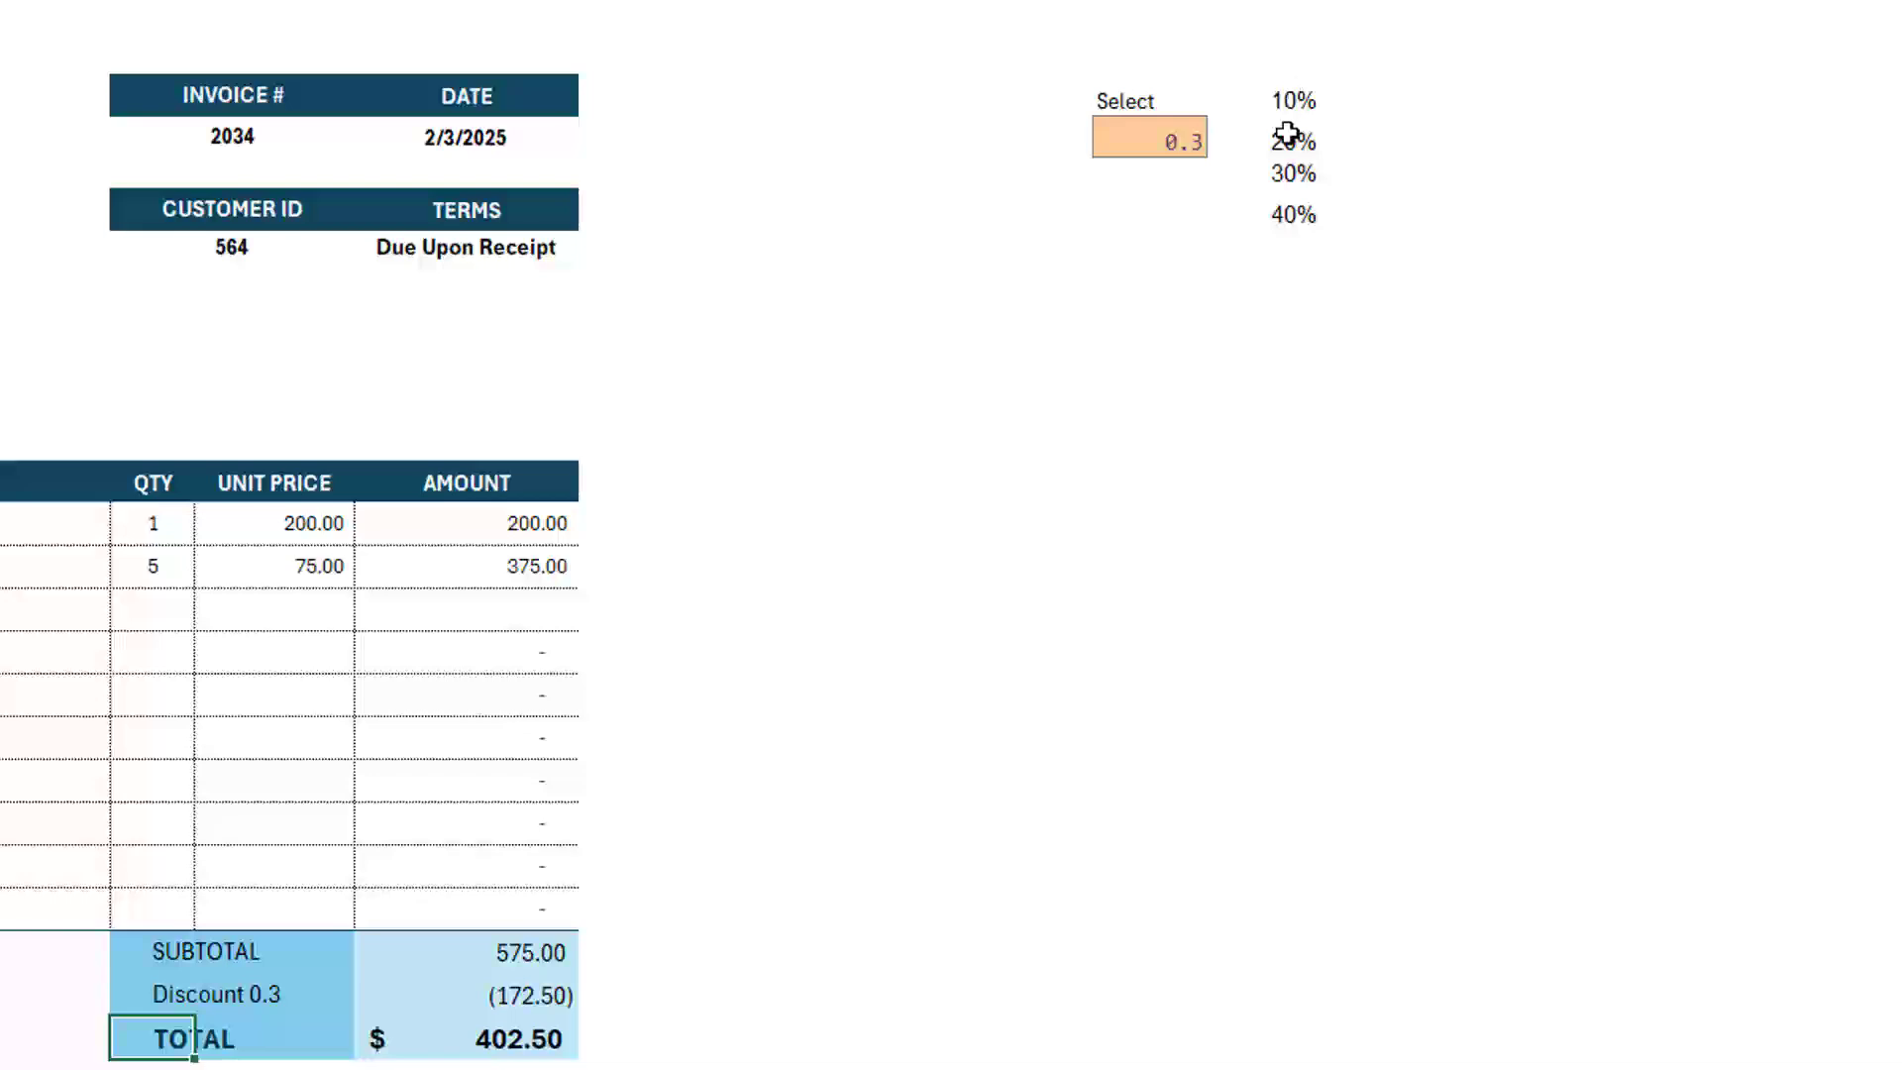
# - Choose 20% from K5's dropdown, making the discount 115.00 and total 460.00
pyautogui.click(1187, 144)
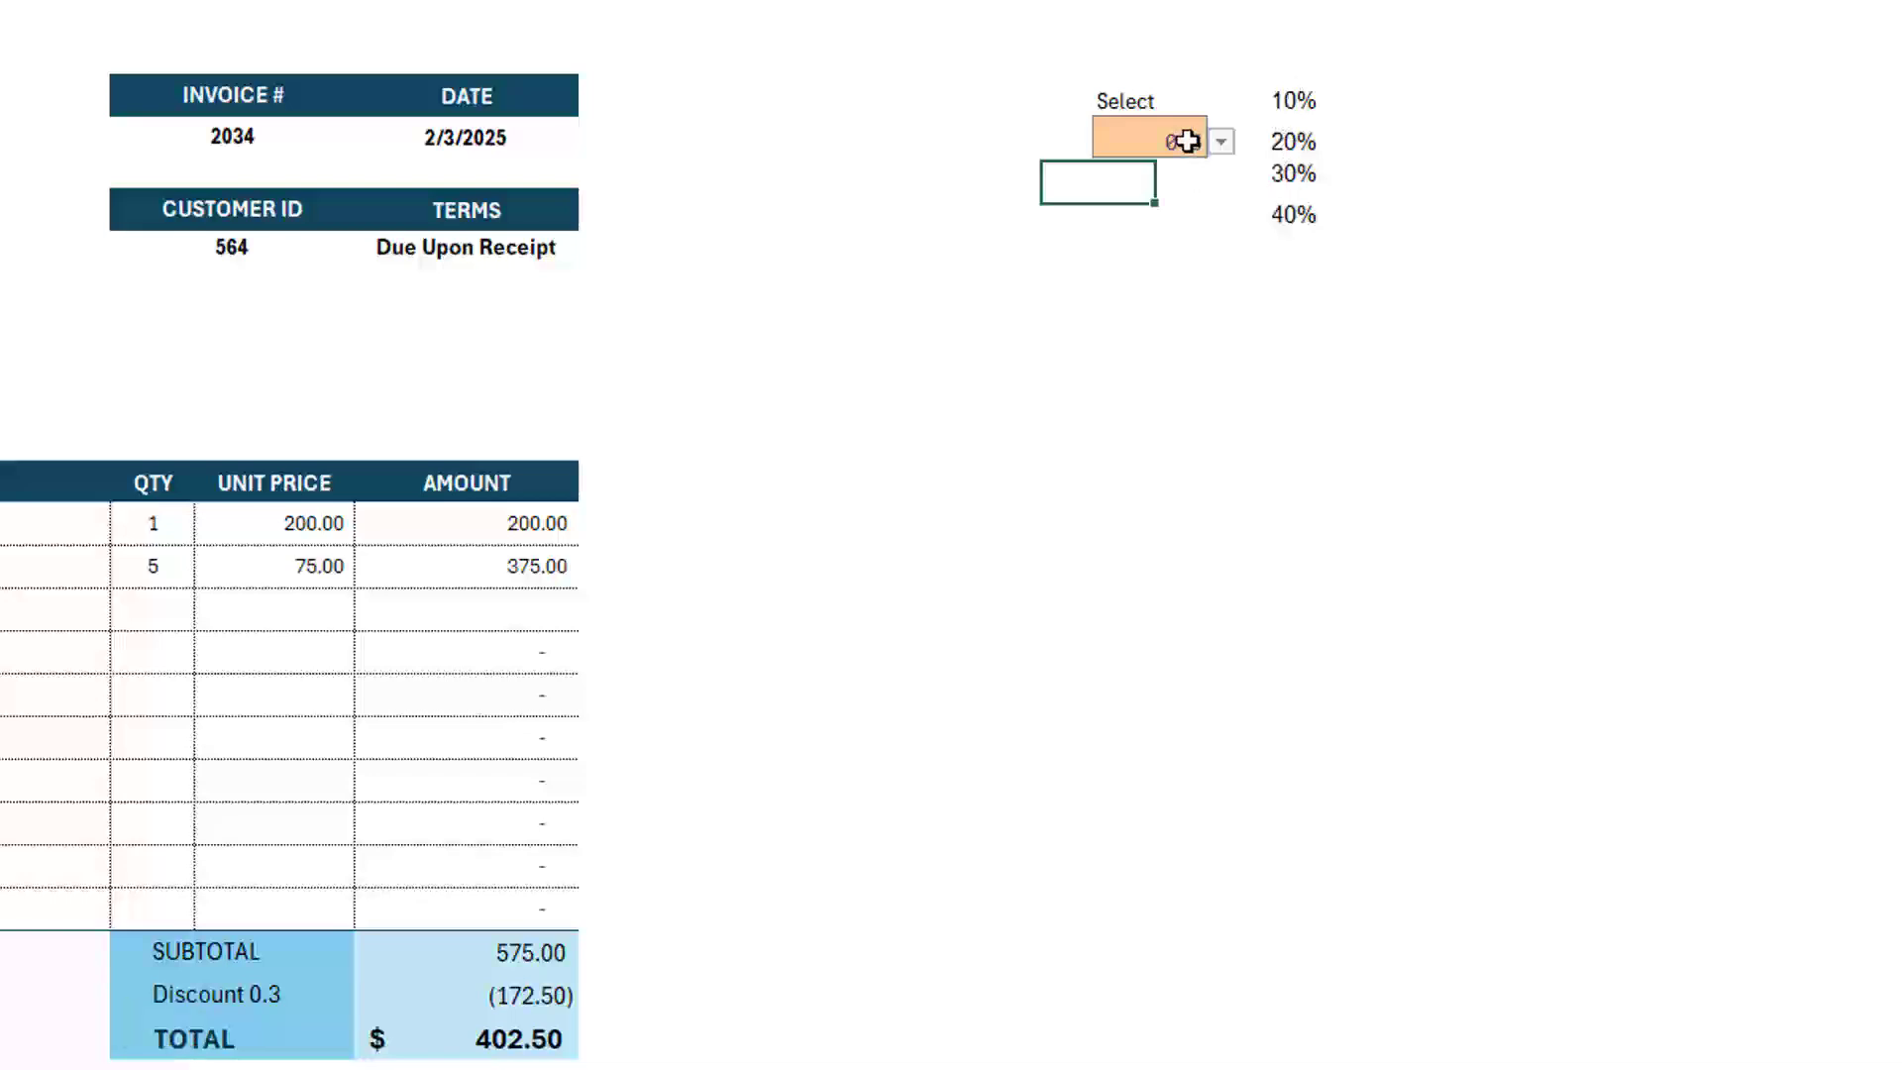
pyautogui.click(1222, 144)
pyautogui.click(1185, 202)
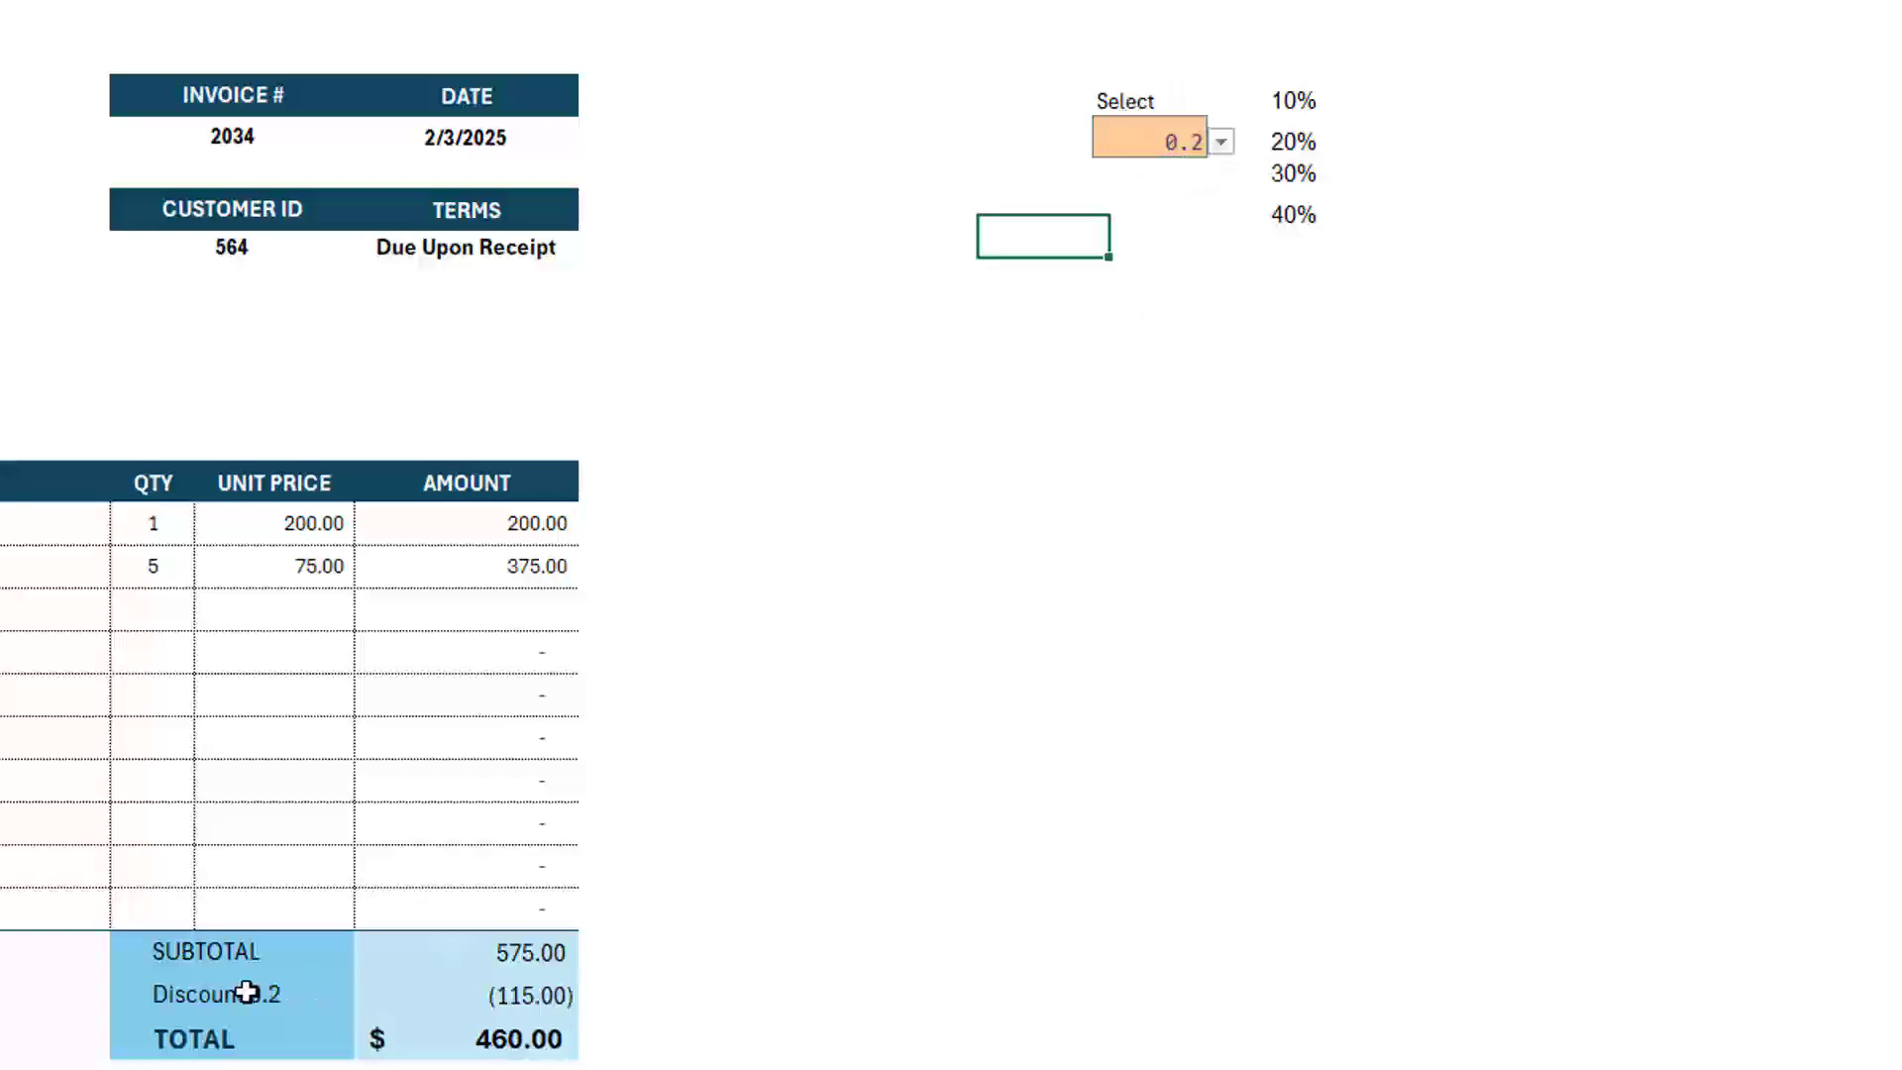
# - Apply Percentage number format to discount cell K5, then select label cell F27
pyautogui.click(310, 989)
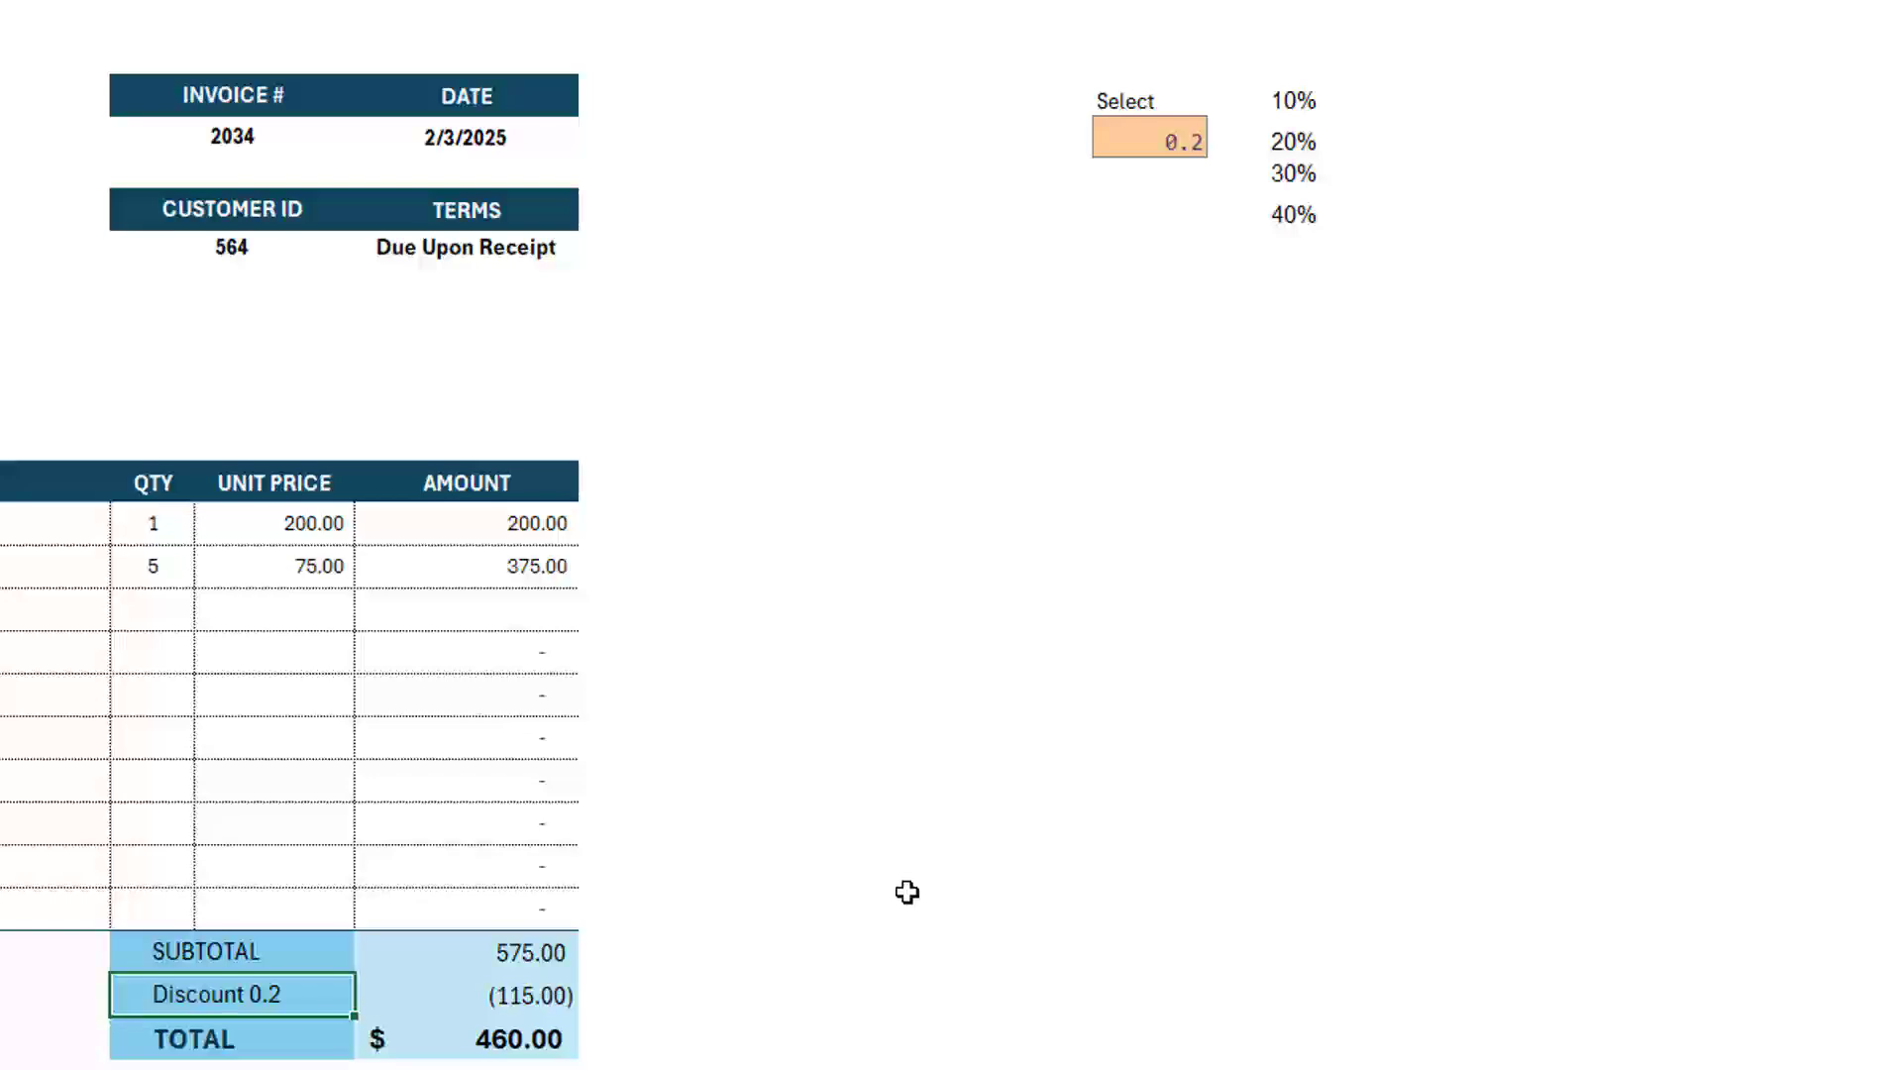
pyautogui.click(1167, 142)
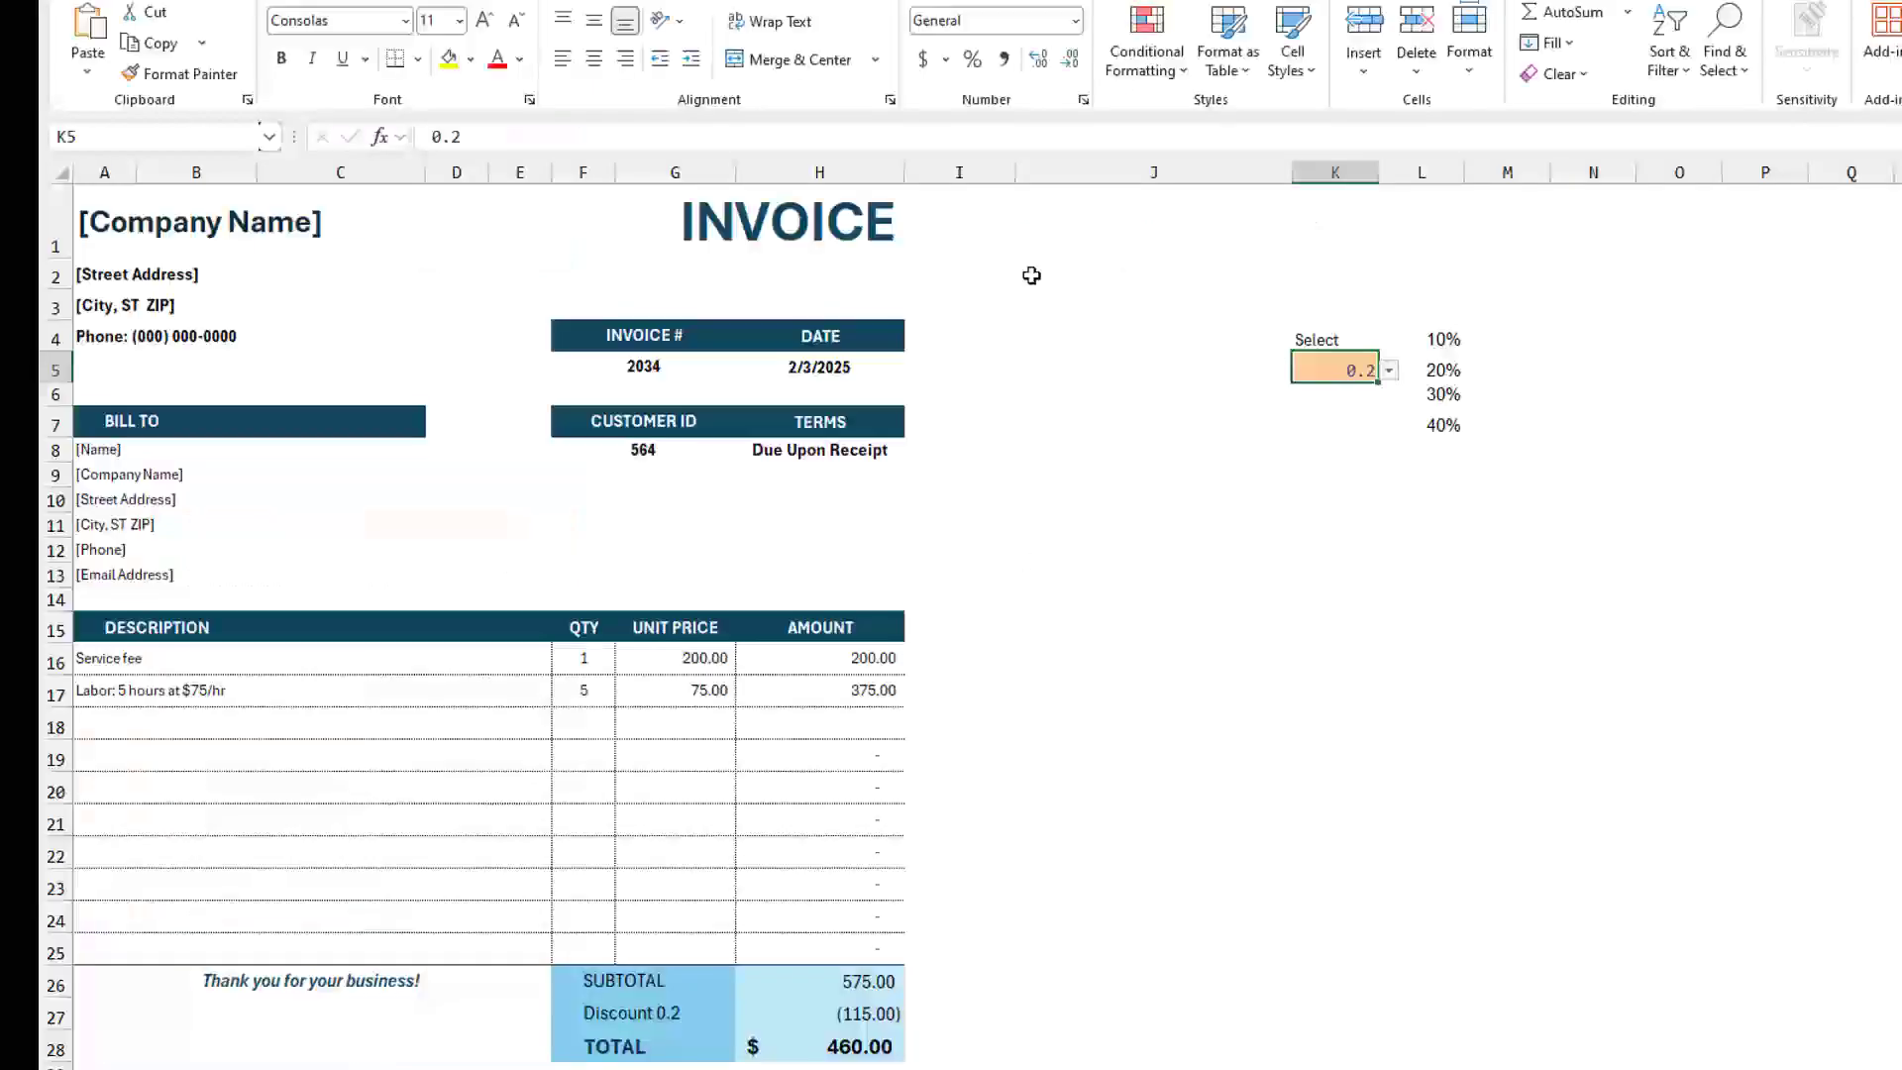
pyautogui.click(973, 60)
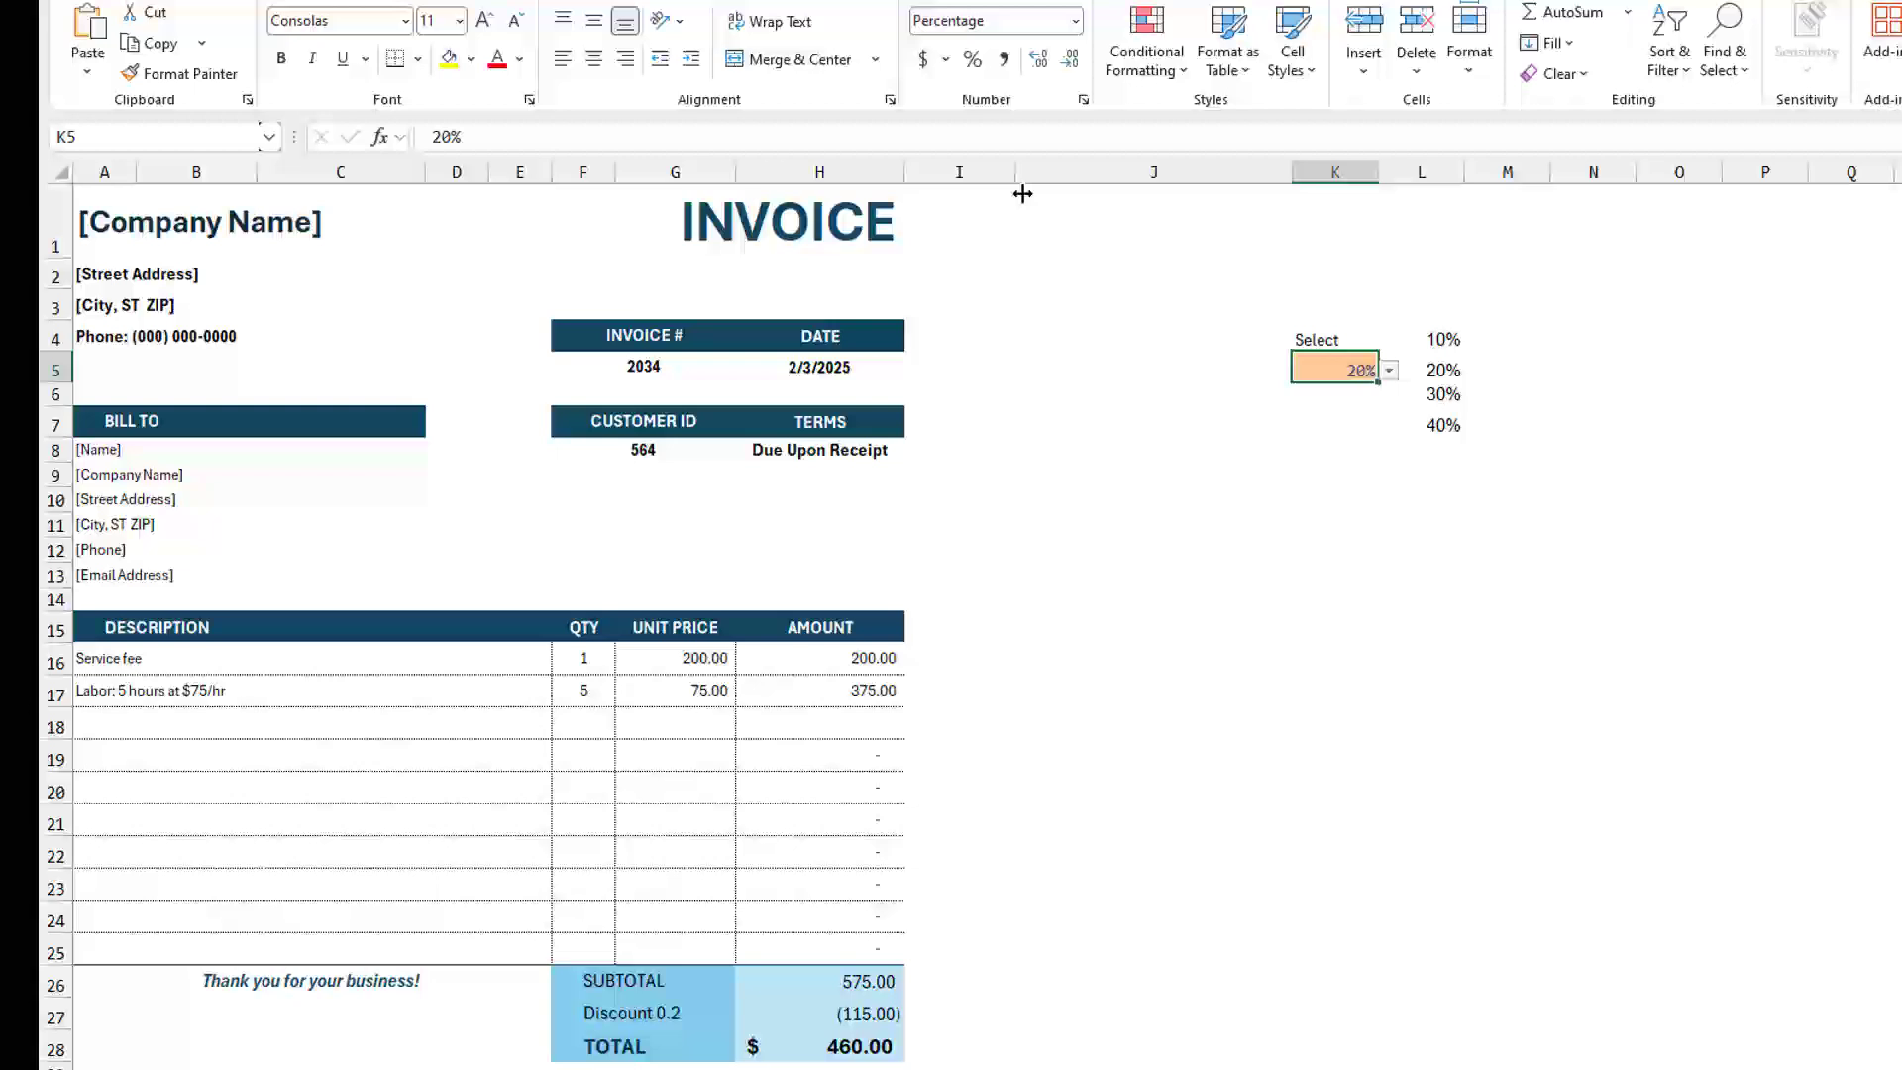
pyautogui.click(671, 1013)
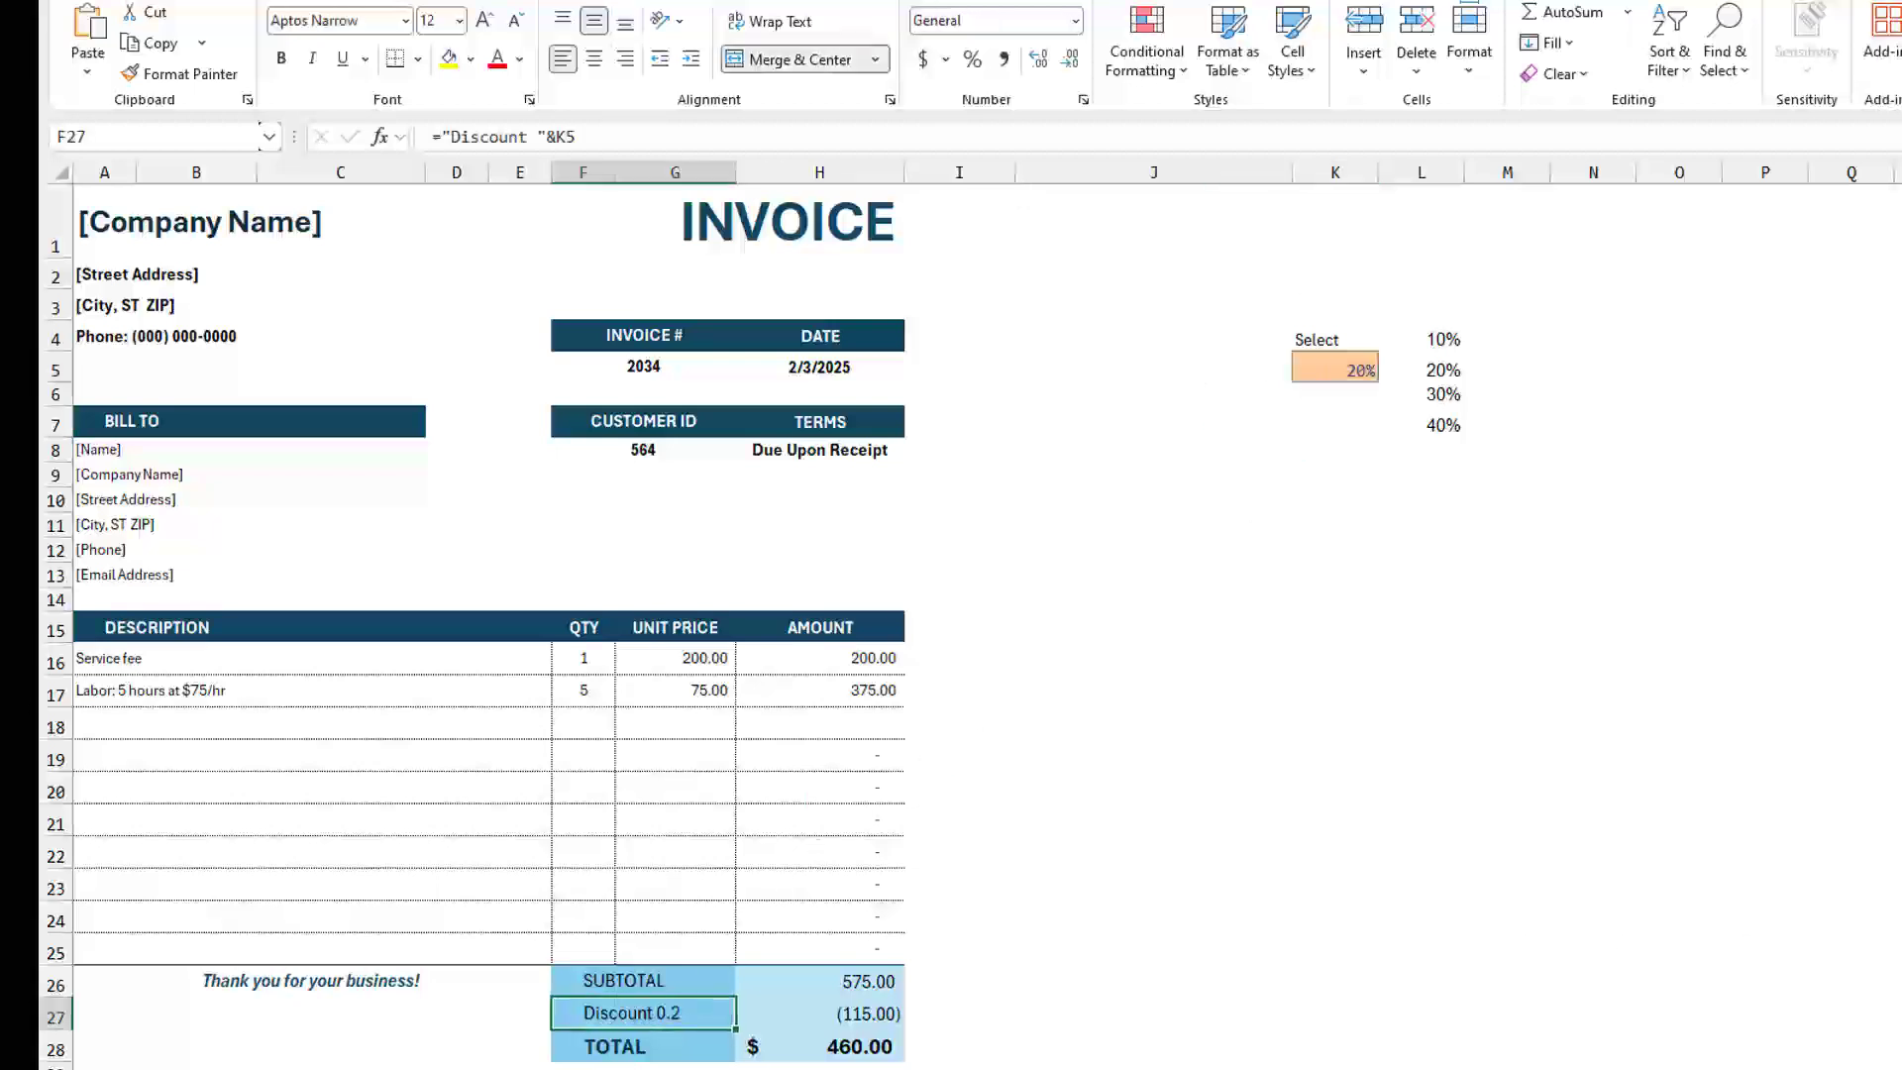
# - Change F27's formula to ="Discount "&TEXT(K5,"0%") so it reads Discount 20%
pyautogui.press('F2')
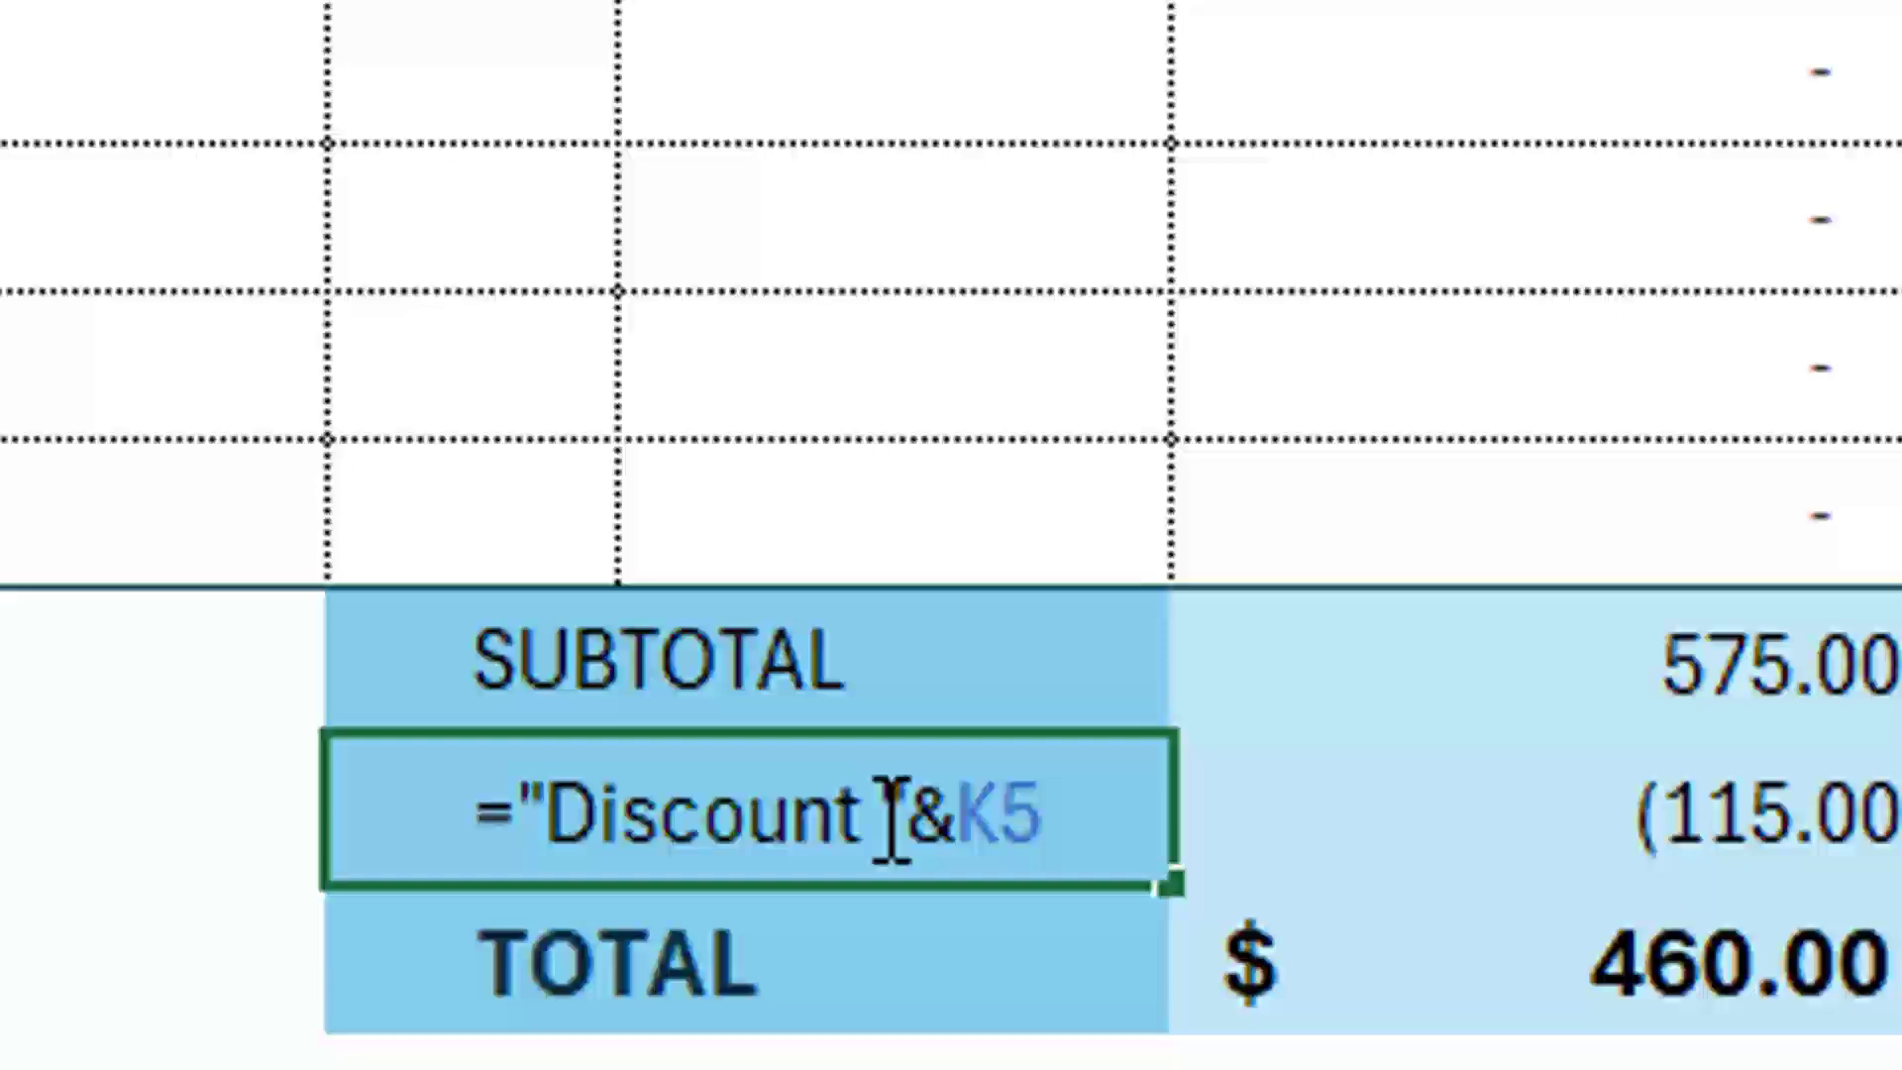
pyautogui.click(951, 810)
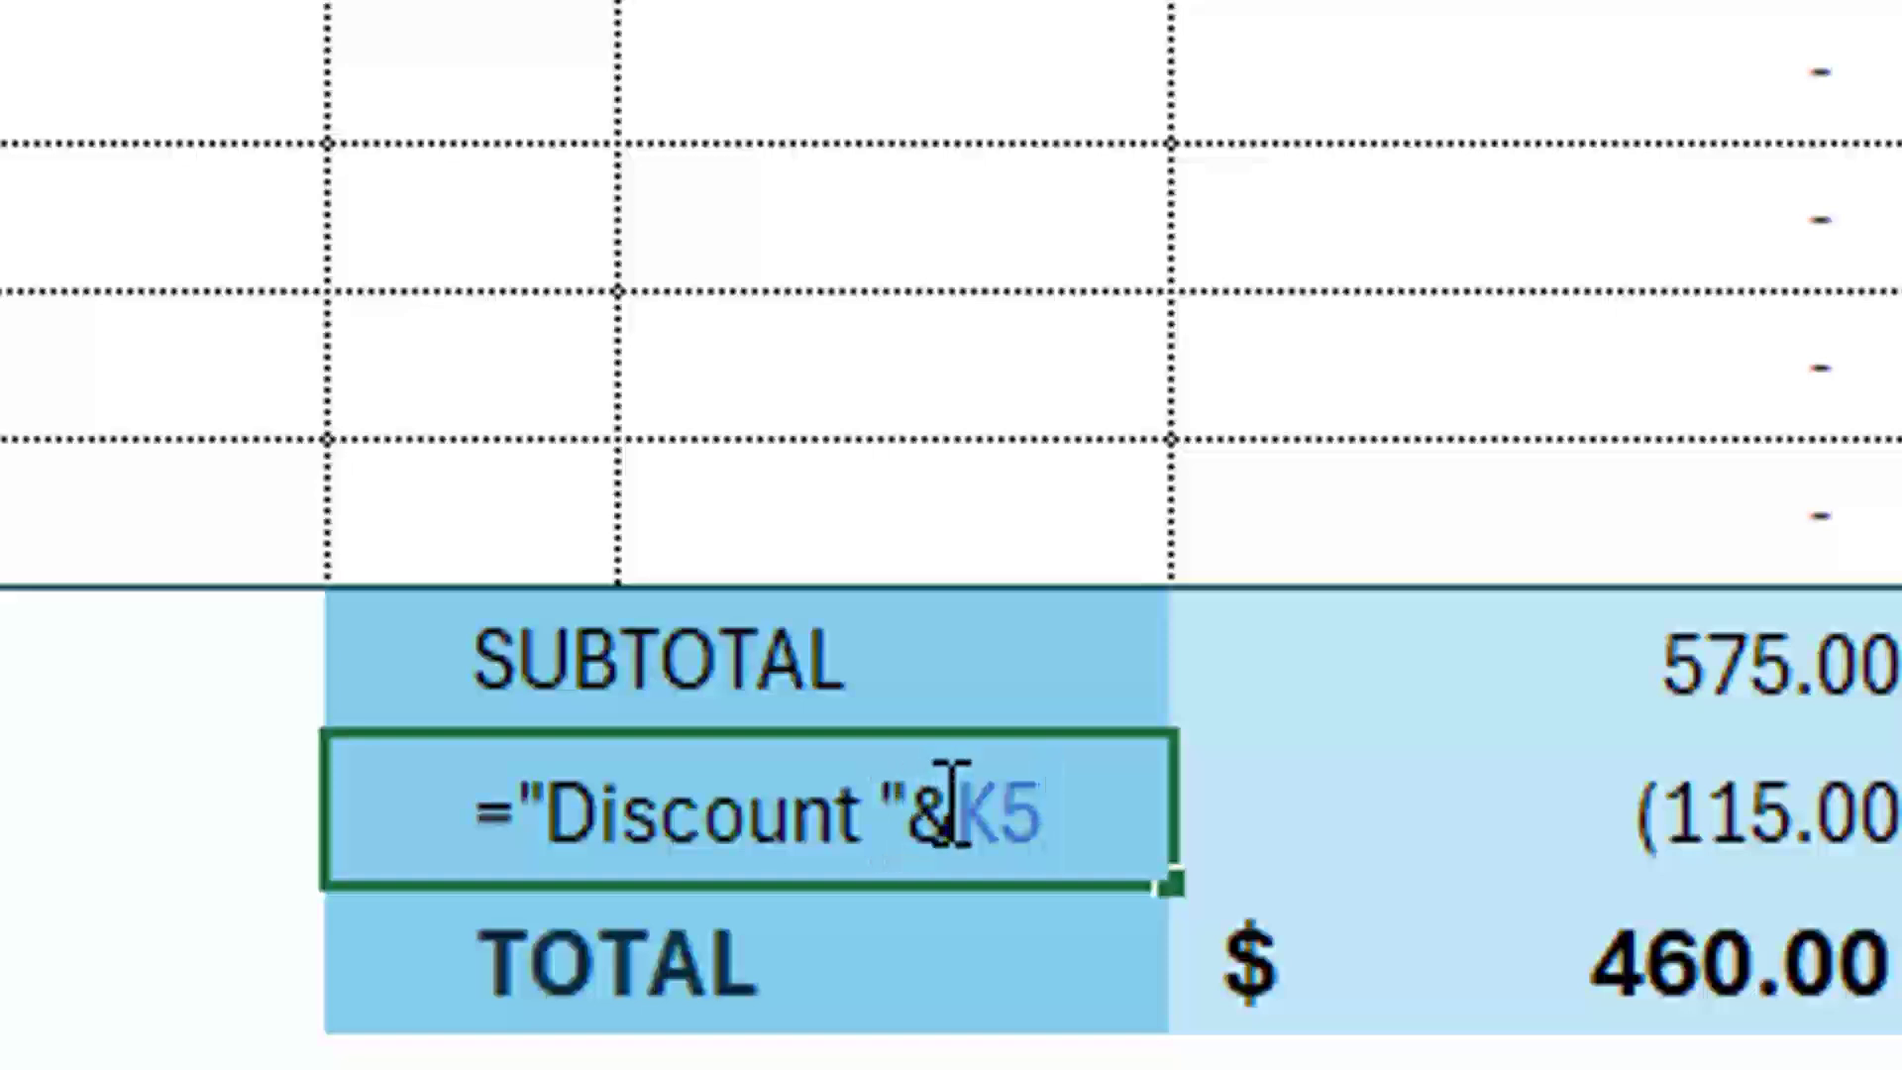
pyautogui.write('TEXT(')
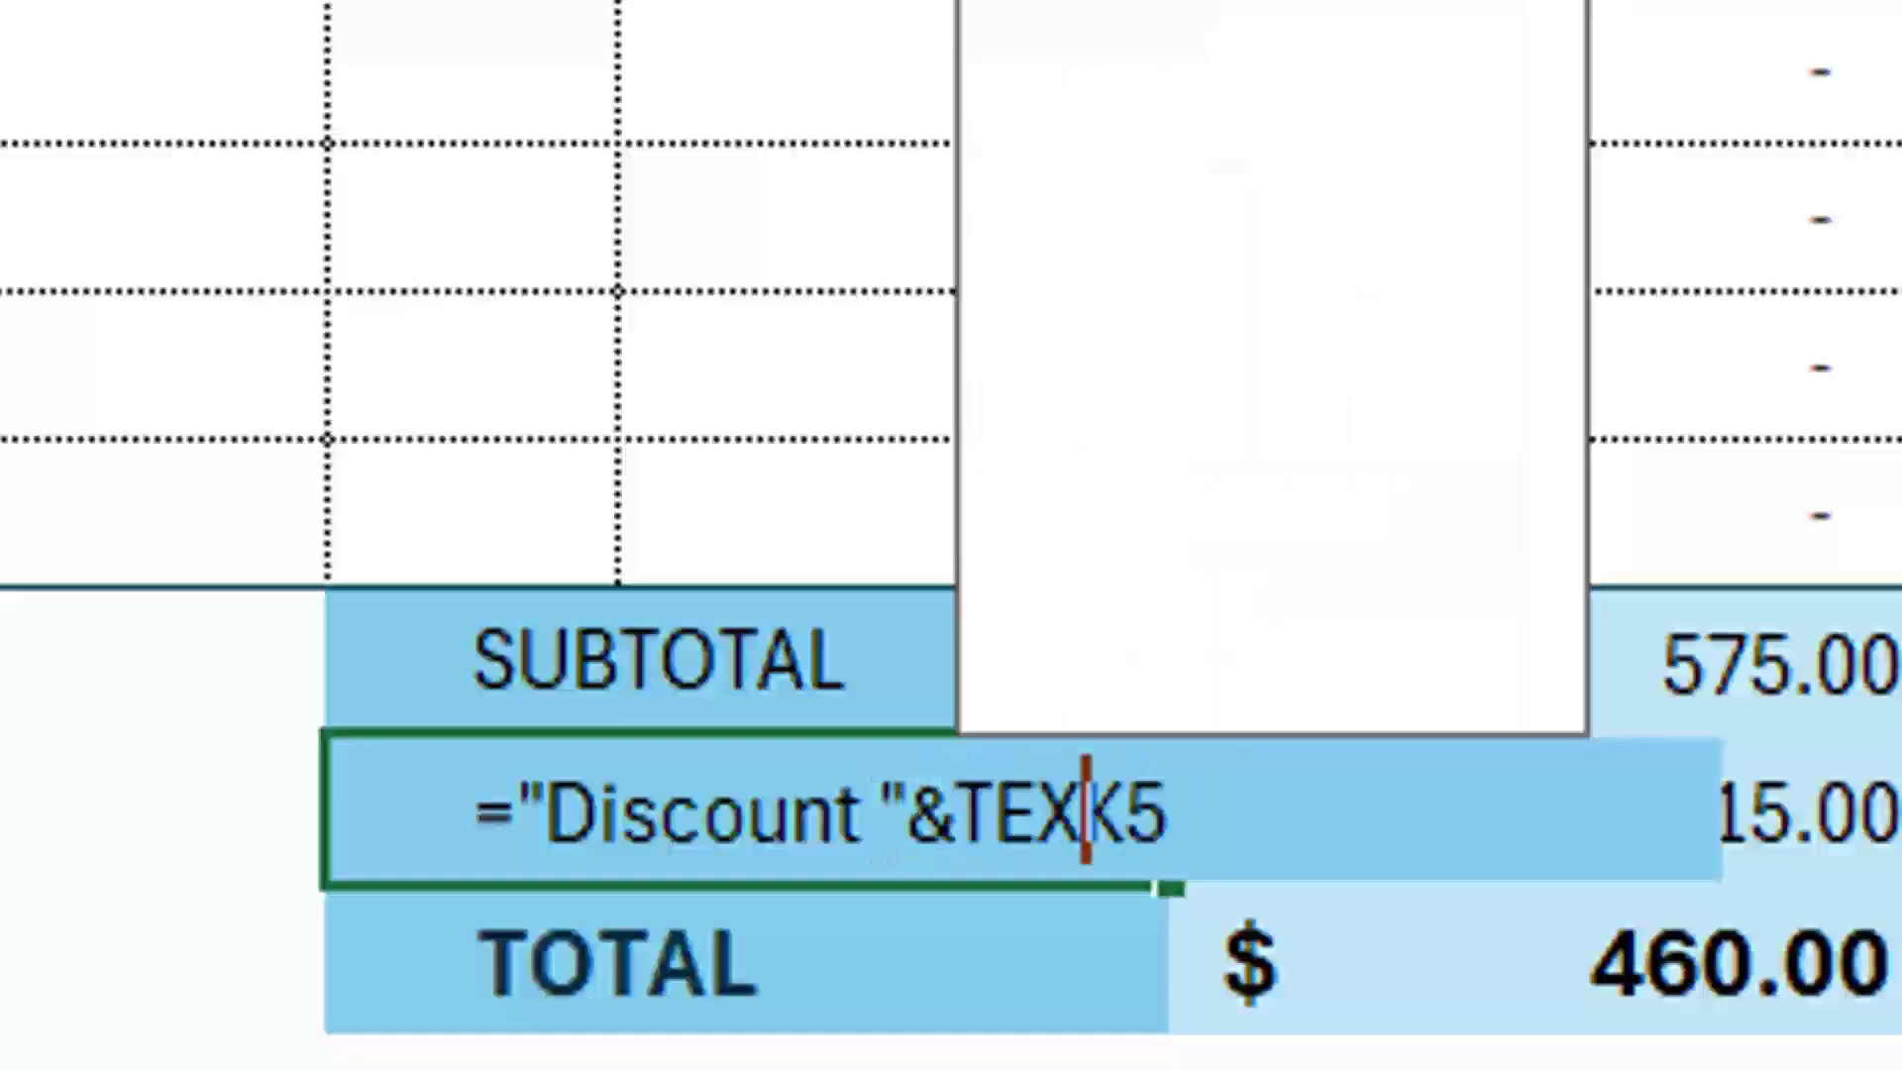
pyautogui.press('End')
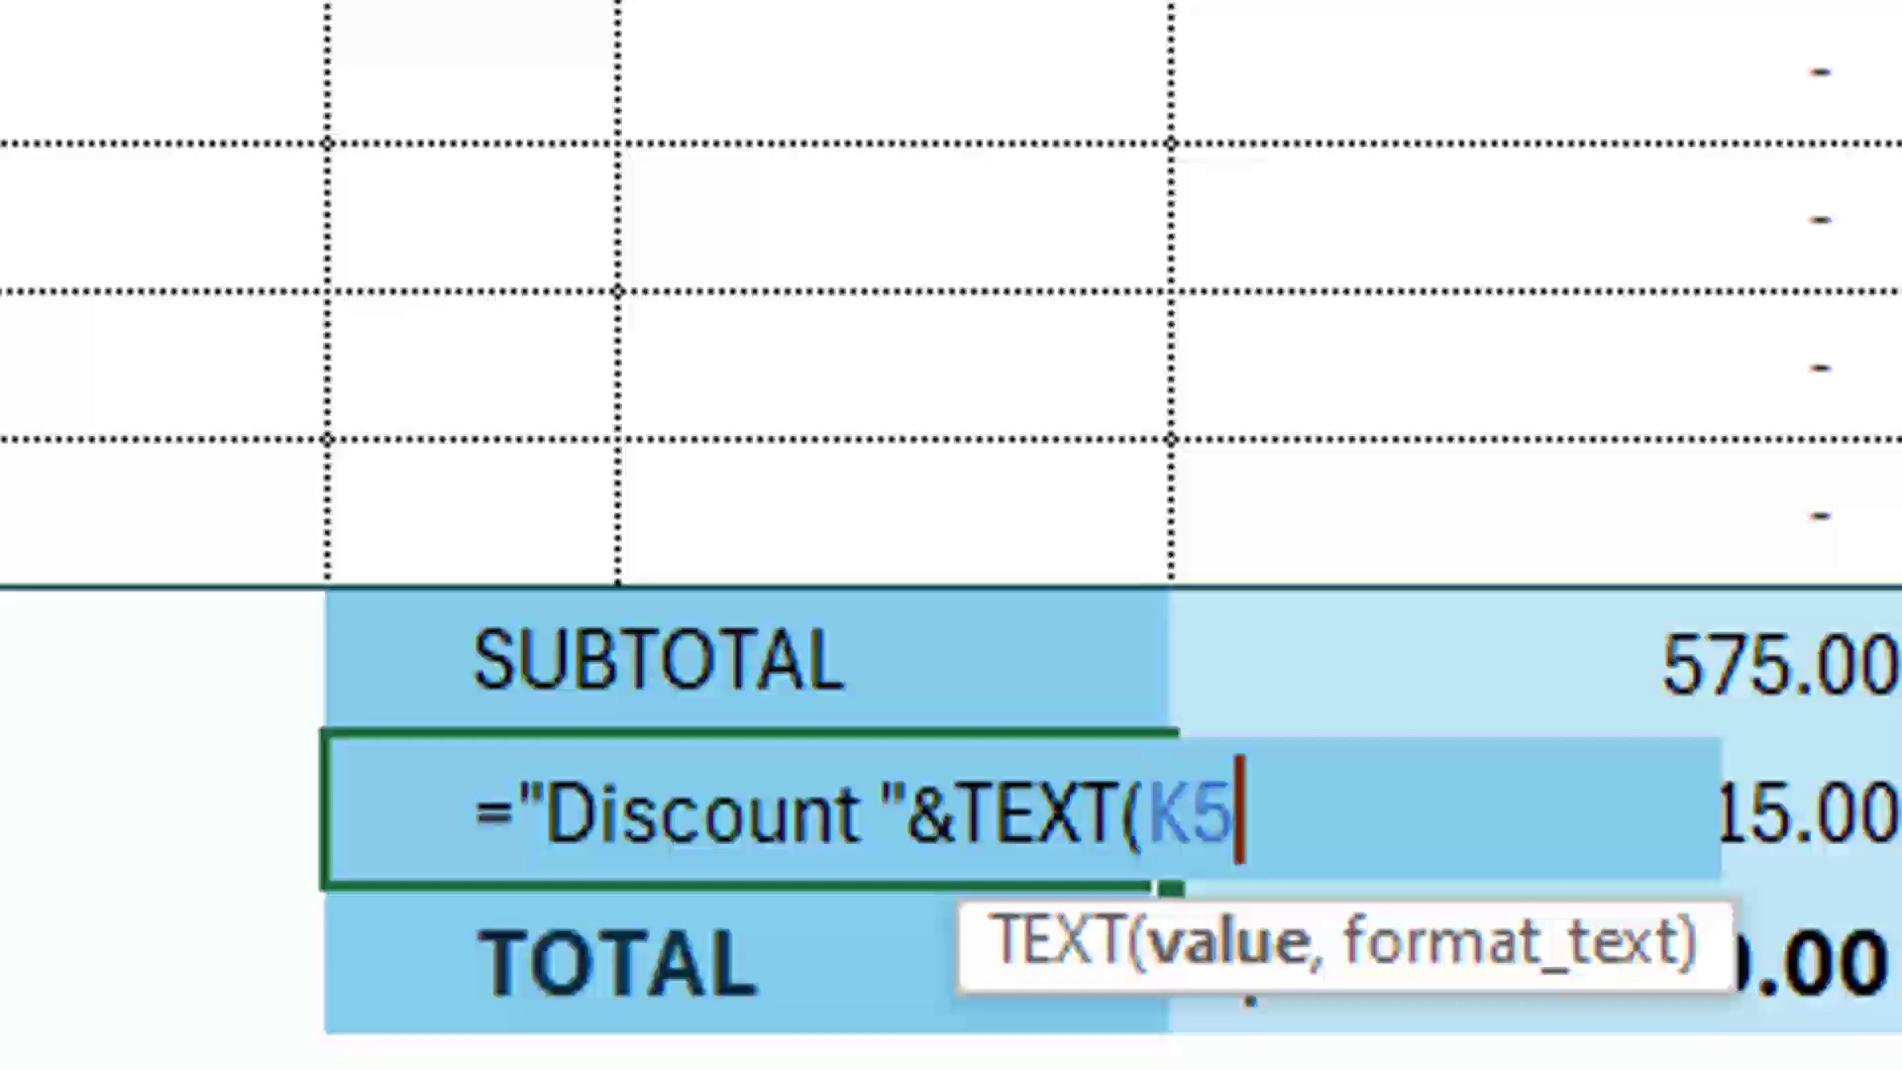
pyautogui.write(',')
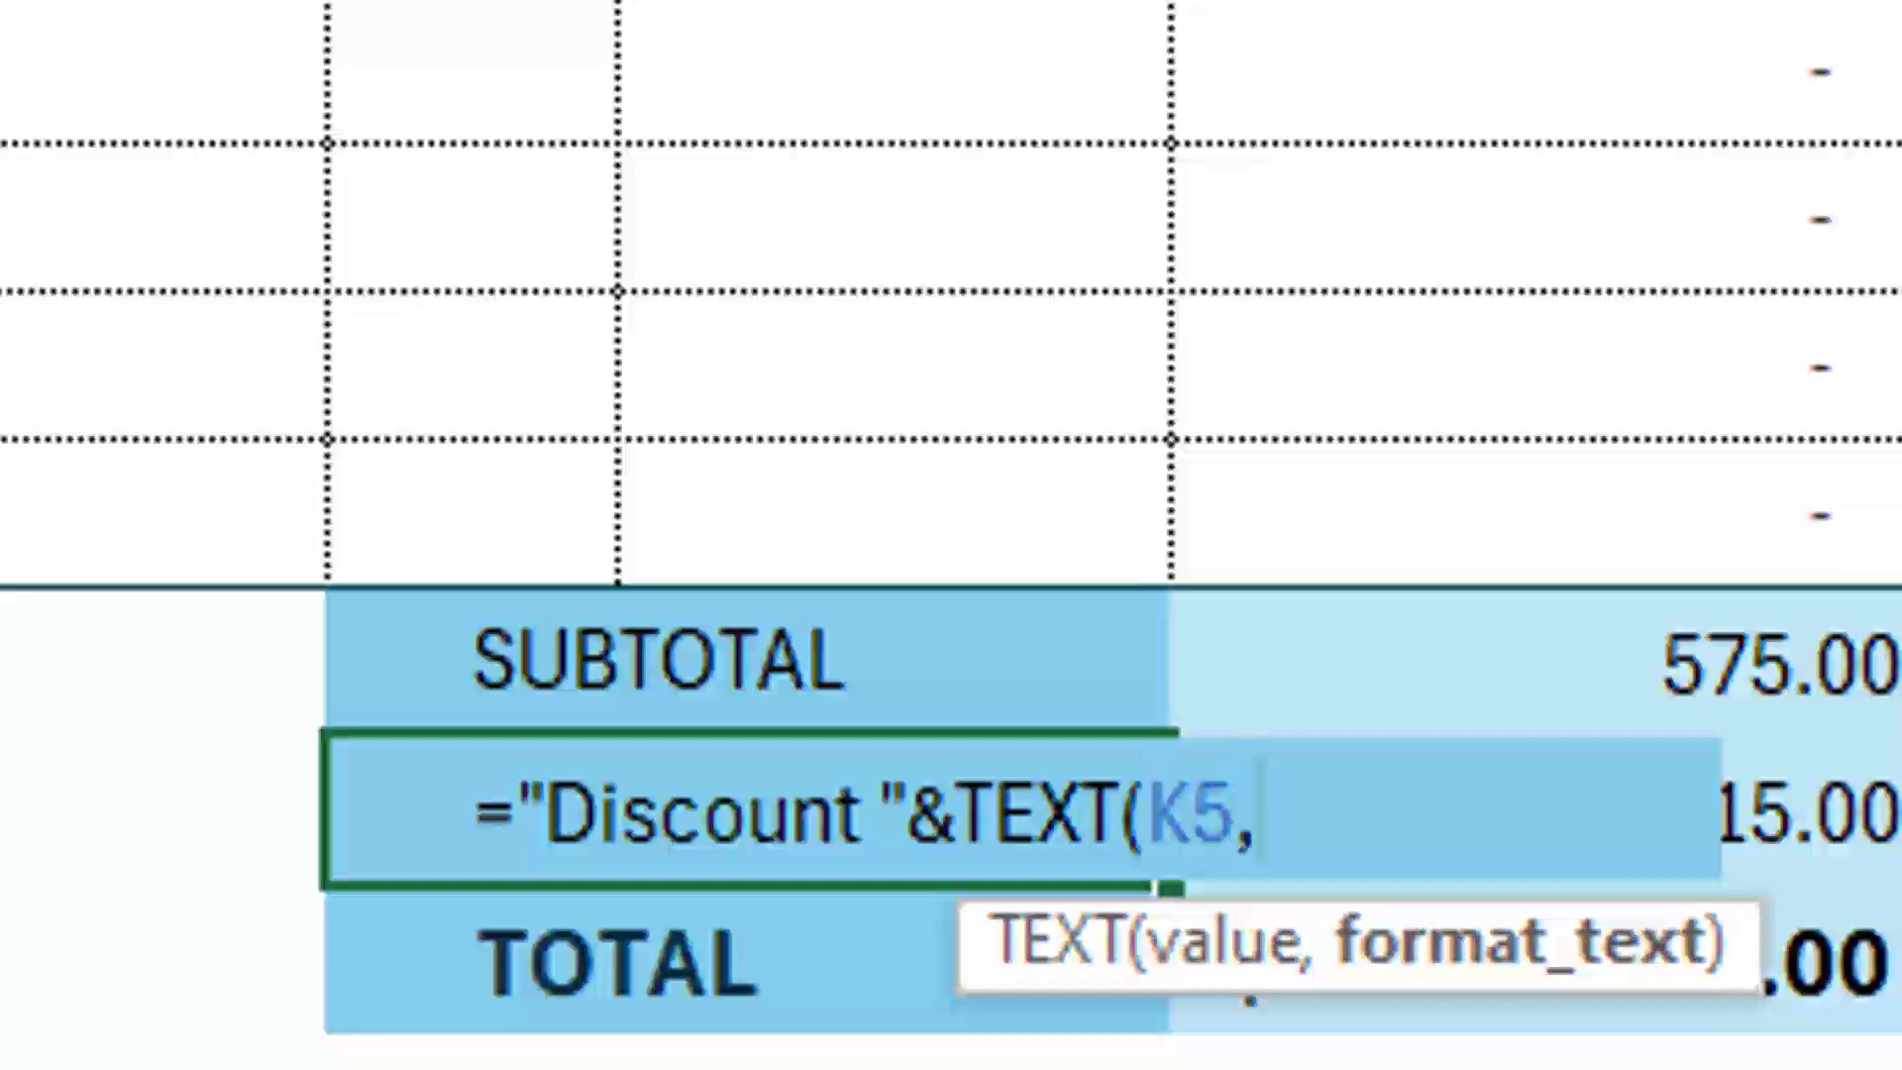
pyautogui.write('"0')
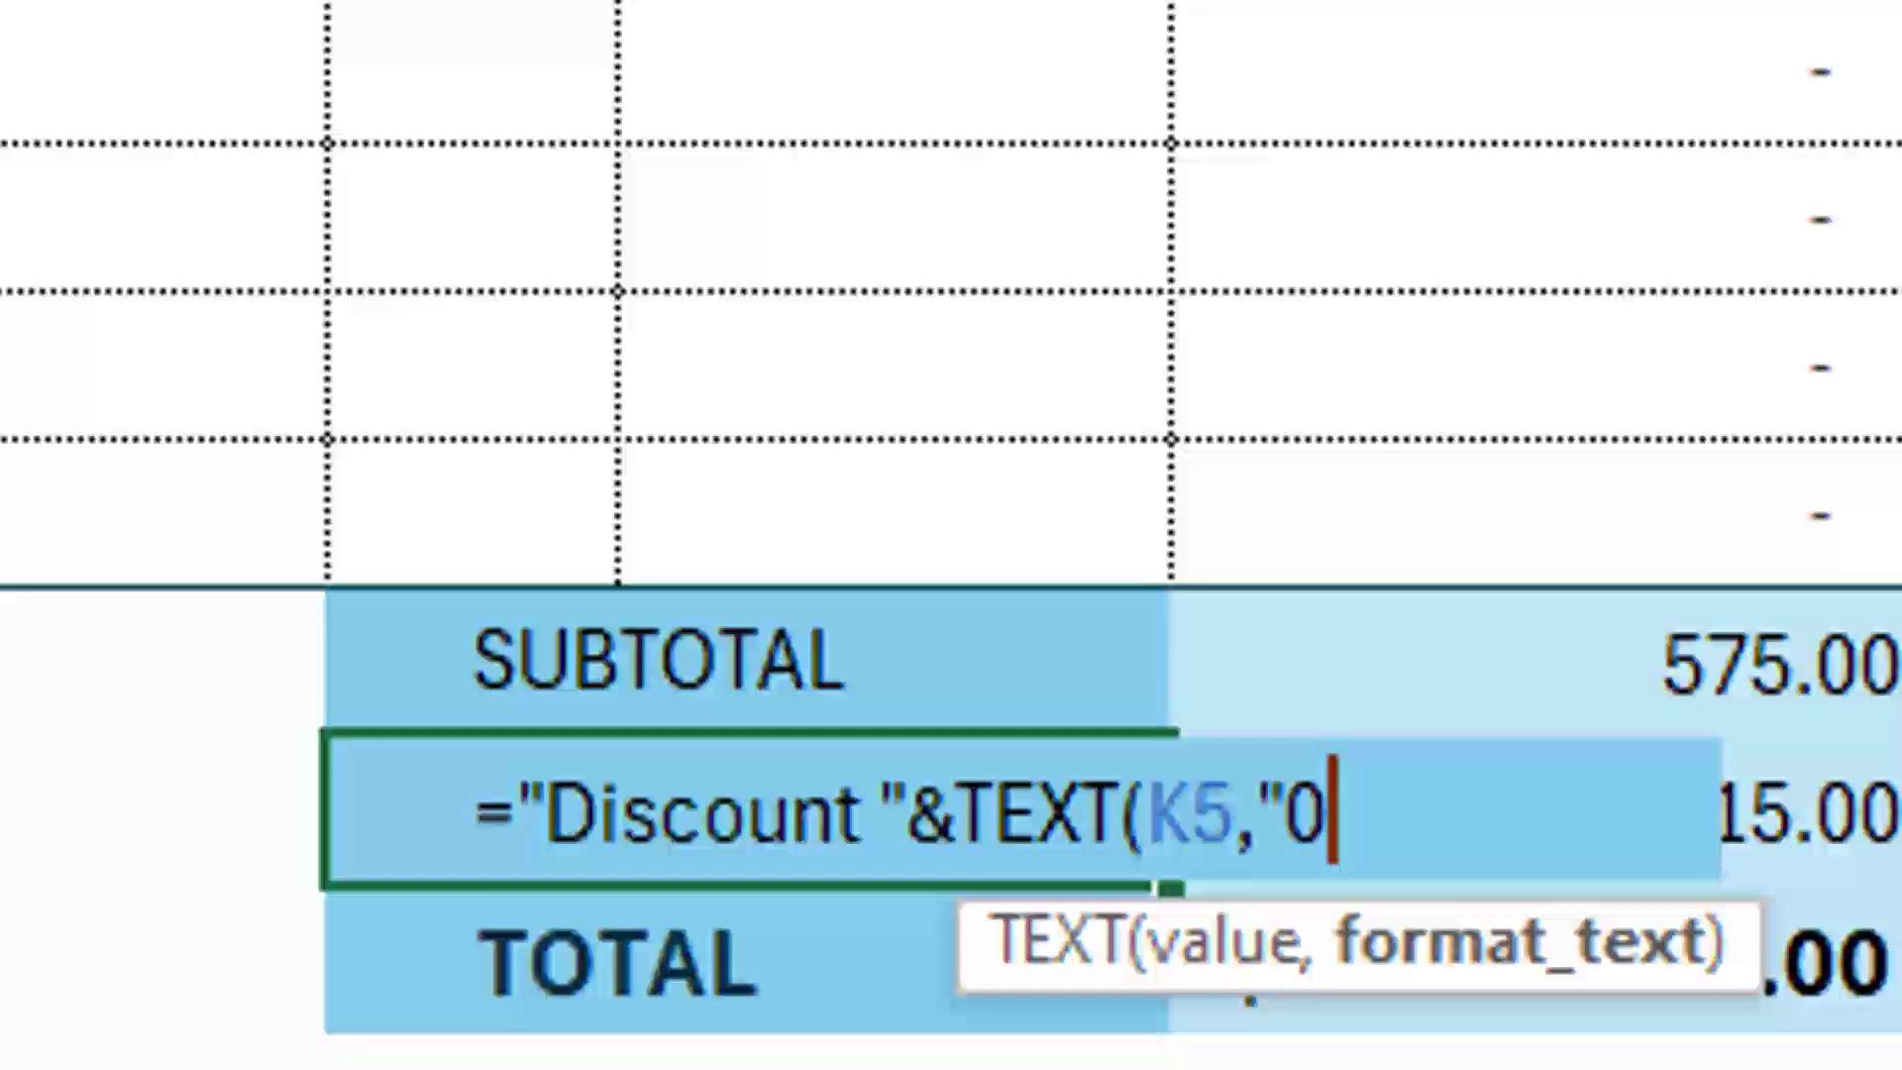
pyautogui.write('%"')
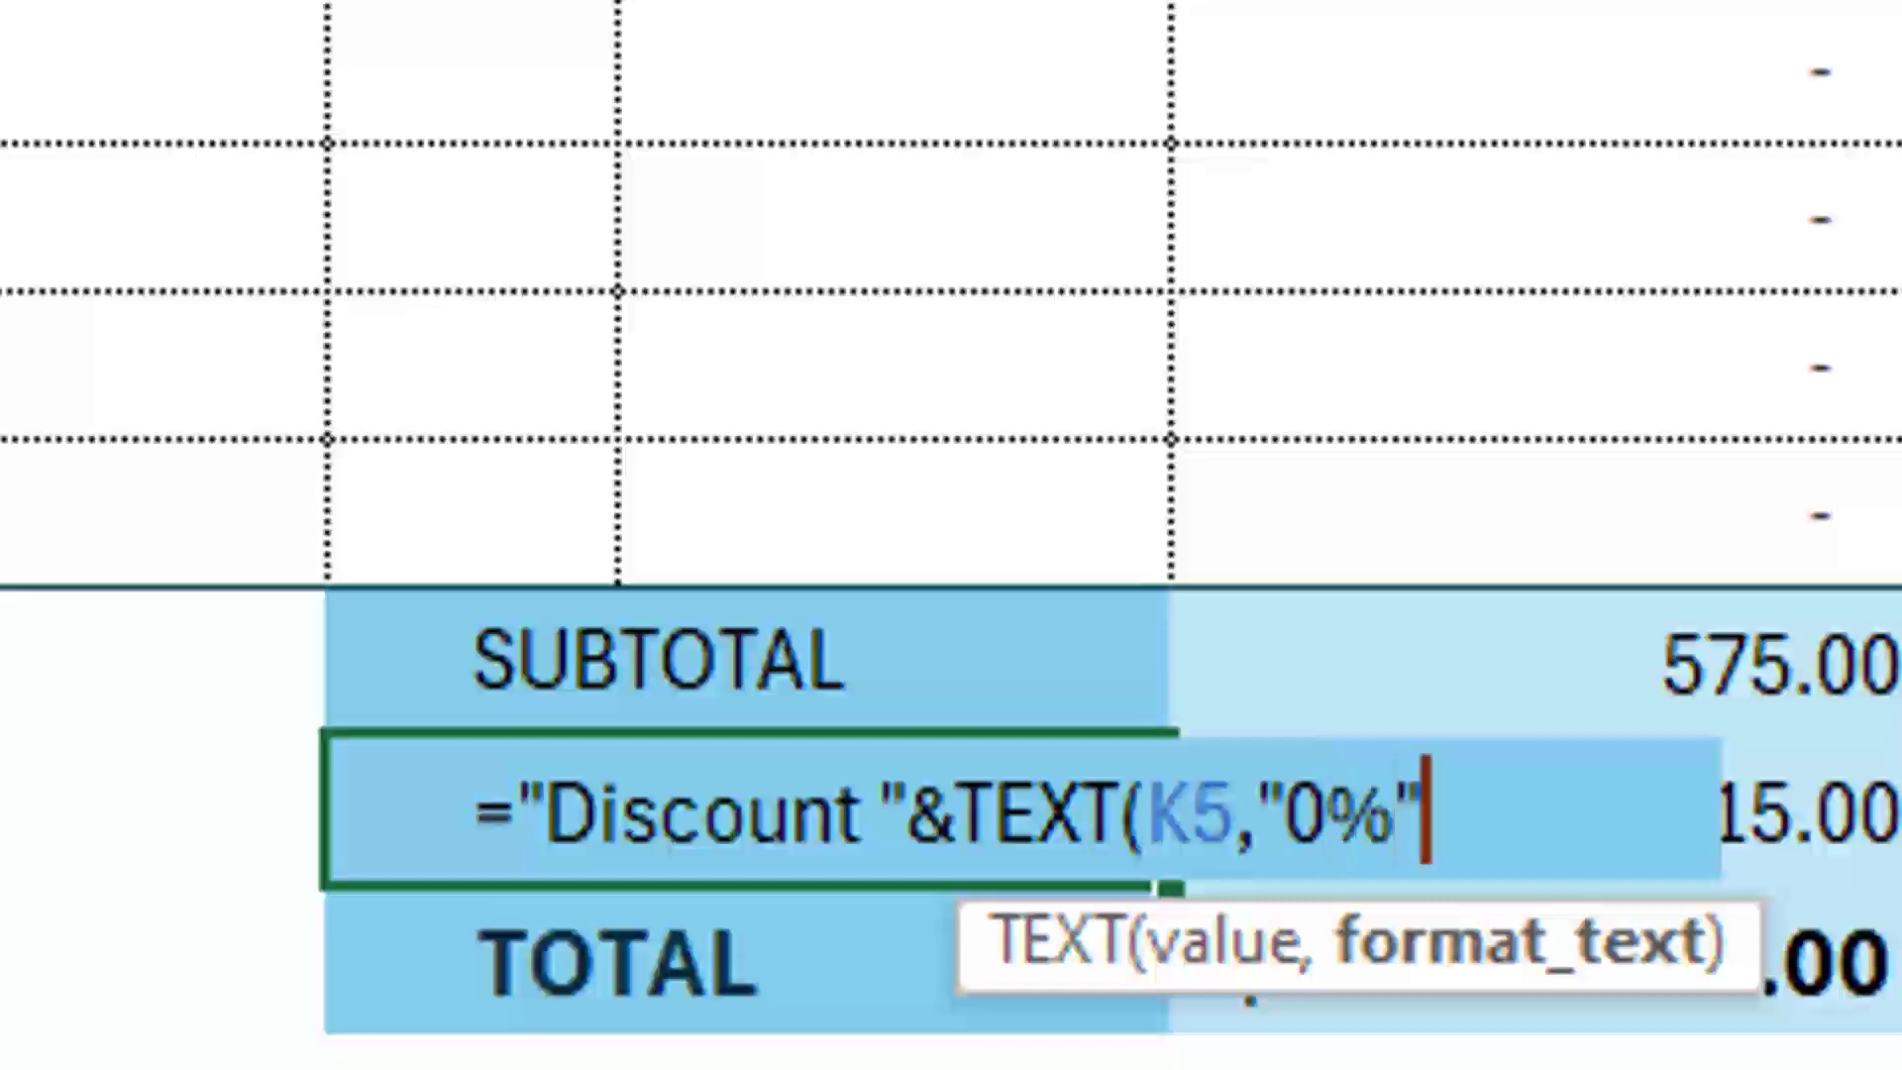
pyautogui.write(')')
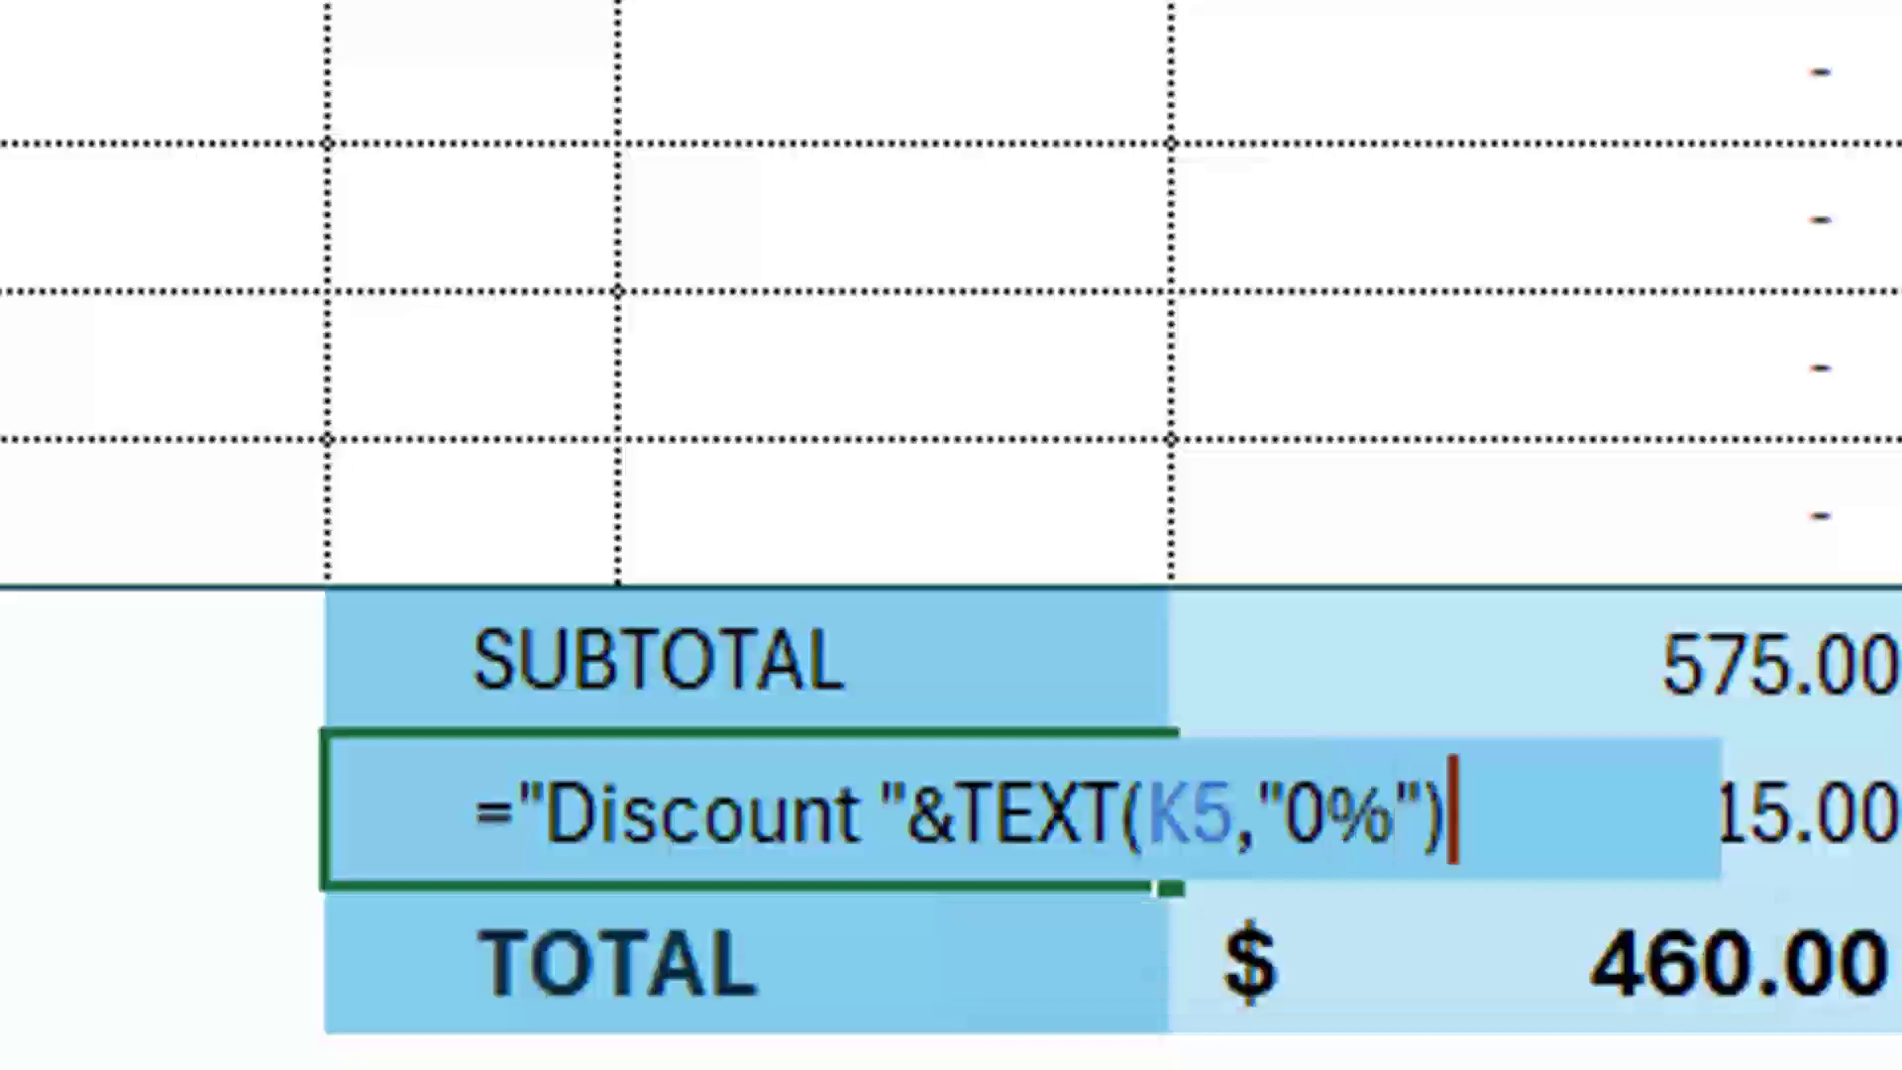
pyautogui.press('Return')
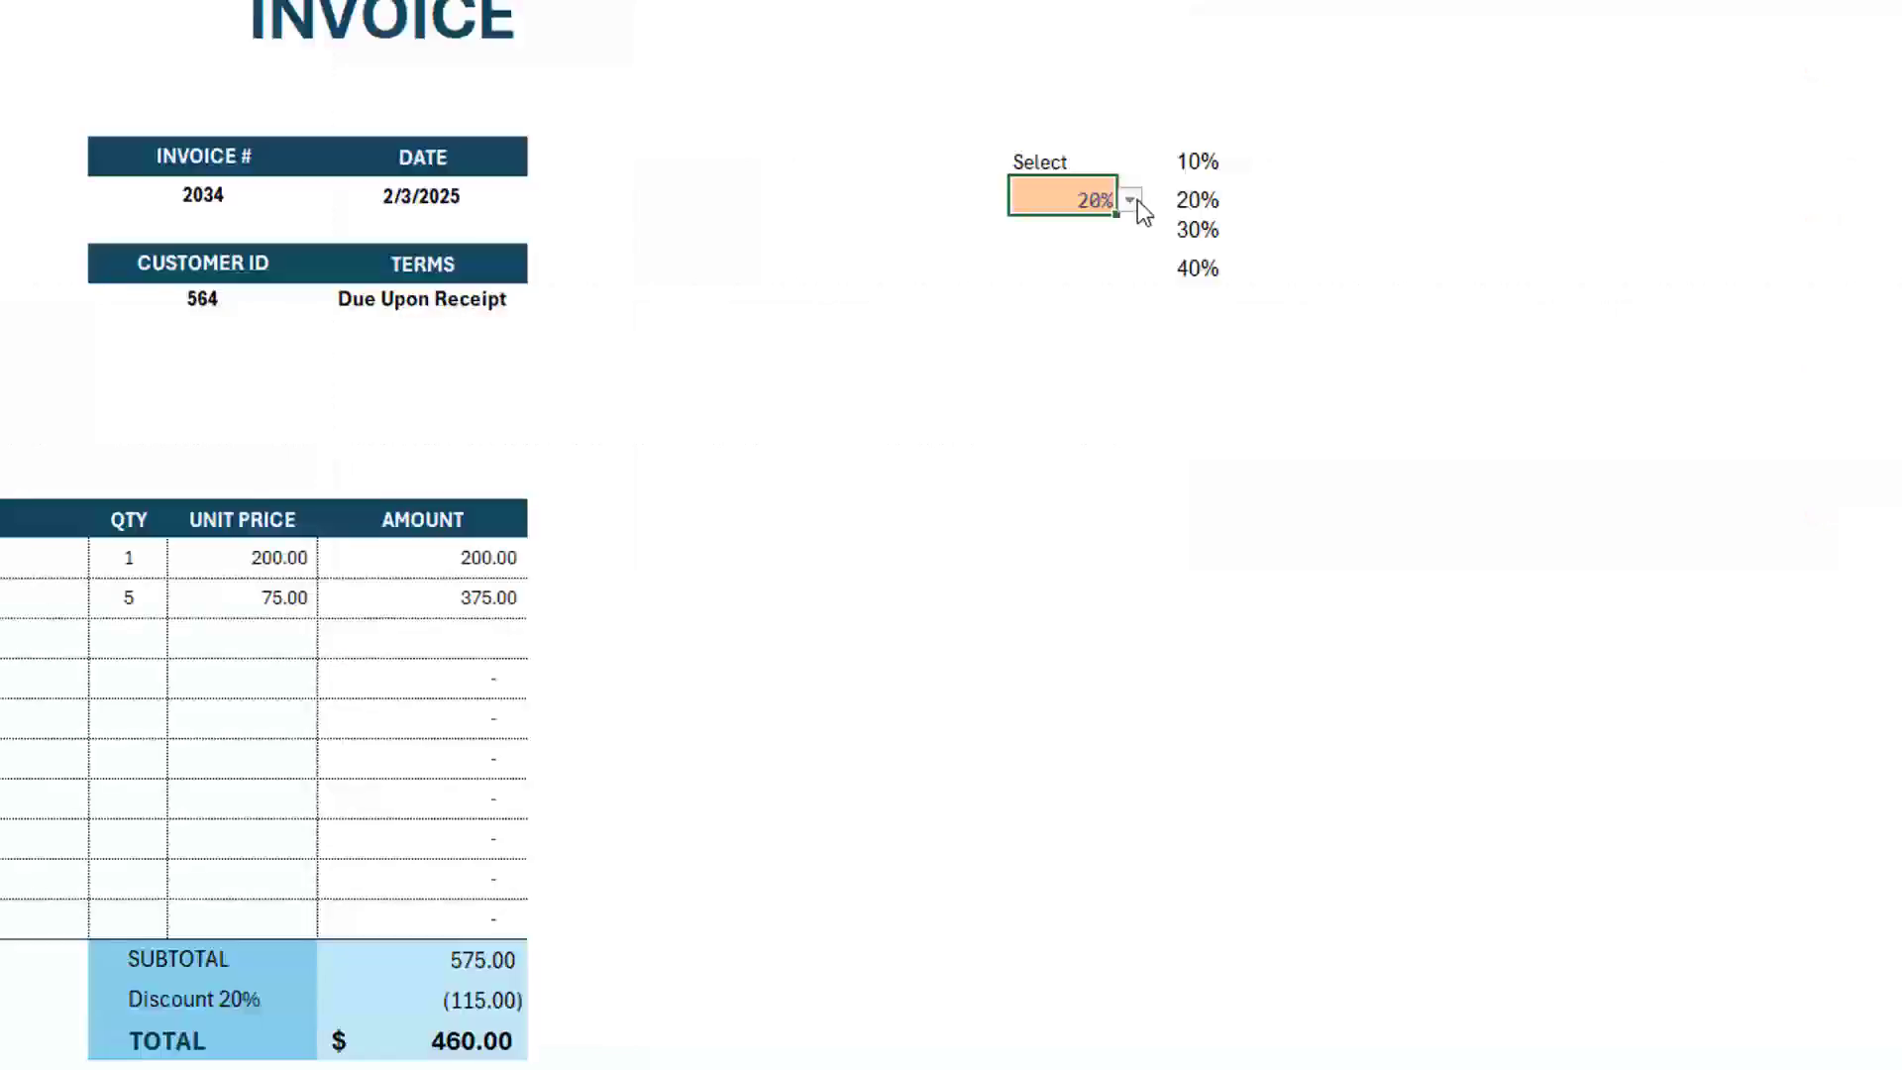
# - Pick 30% from the discount dropdown, making the discount 172.50 and total 402.50
pyautogui.click(1130, 201)
pyautogui.click(1093, 281)
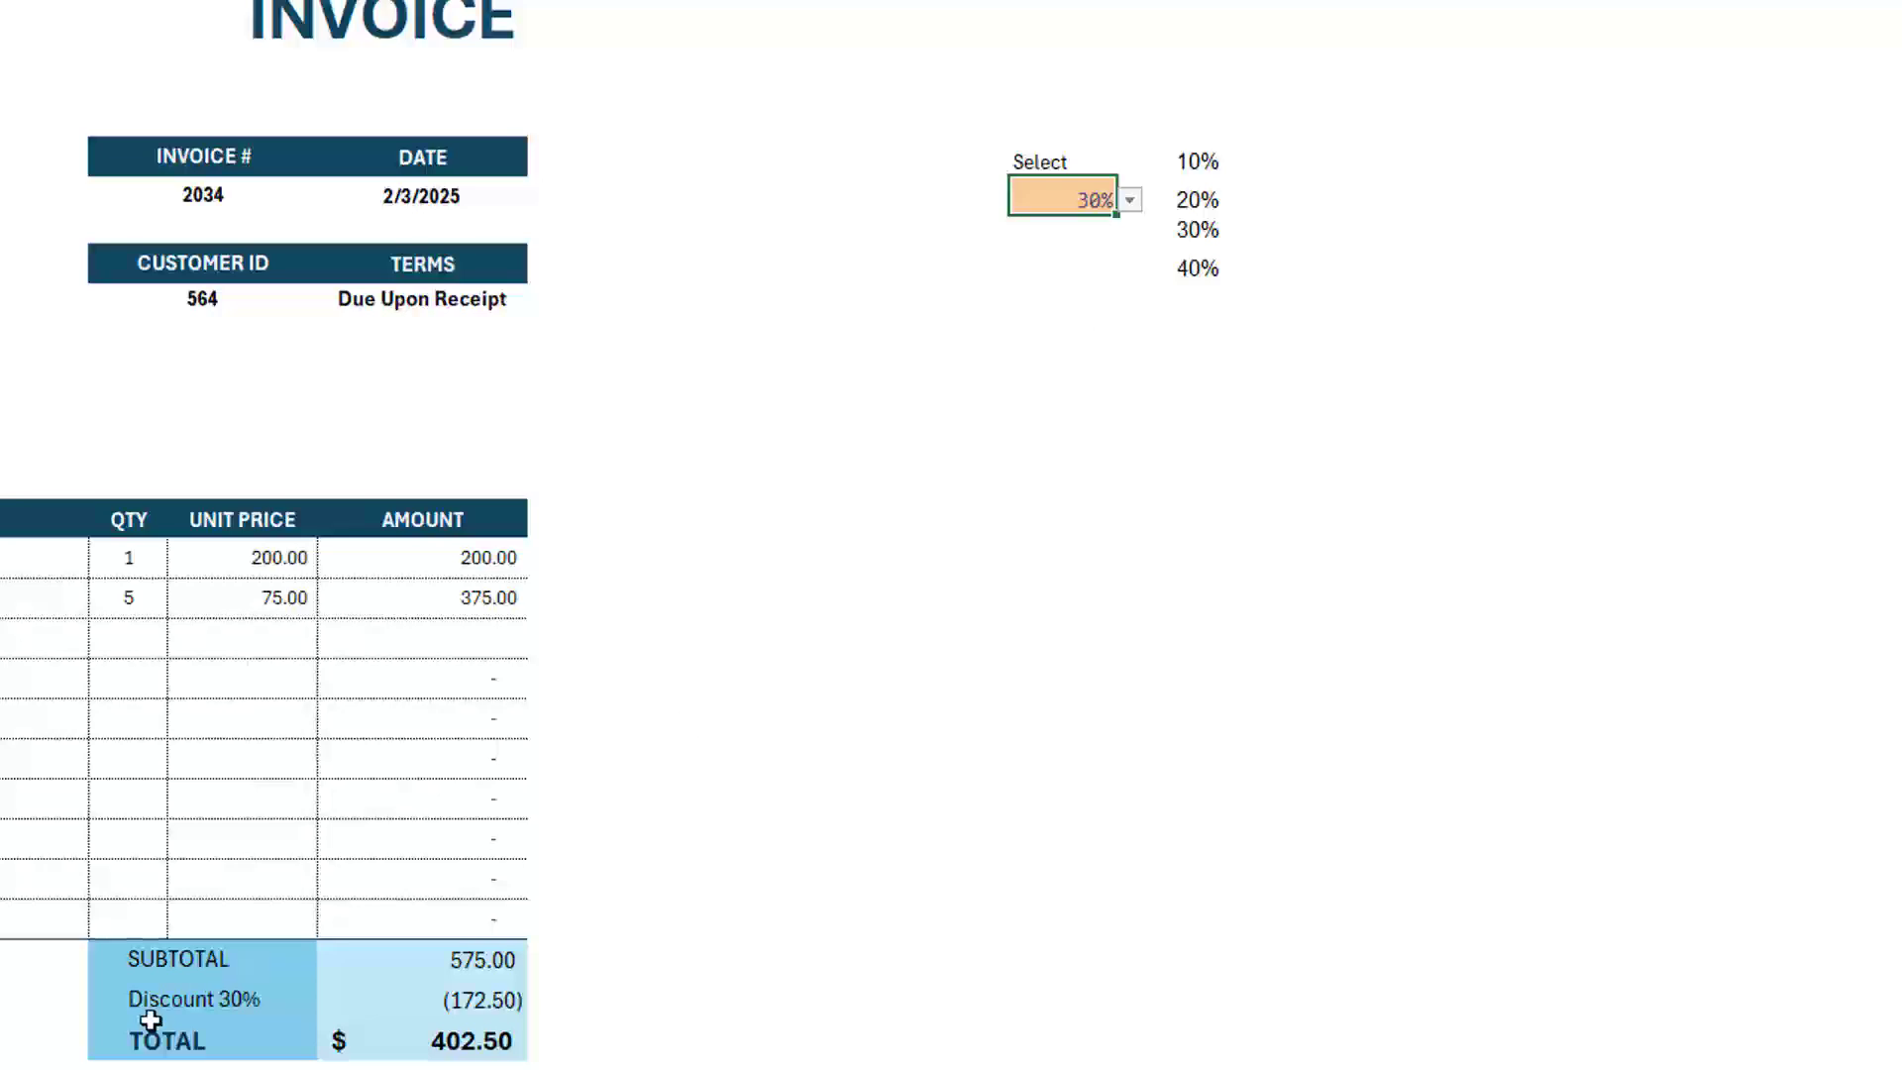
pyautogui.click(475, 1006)
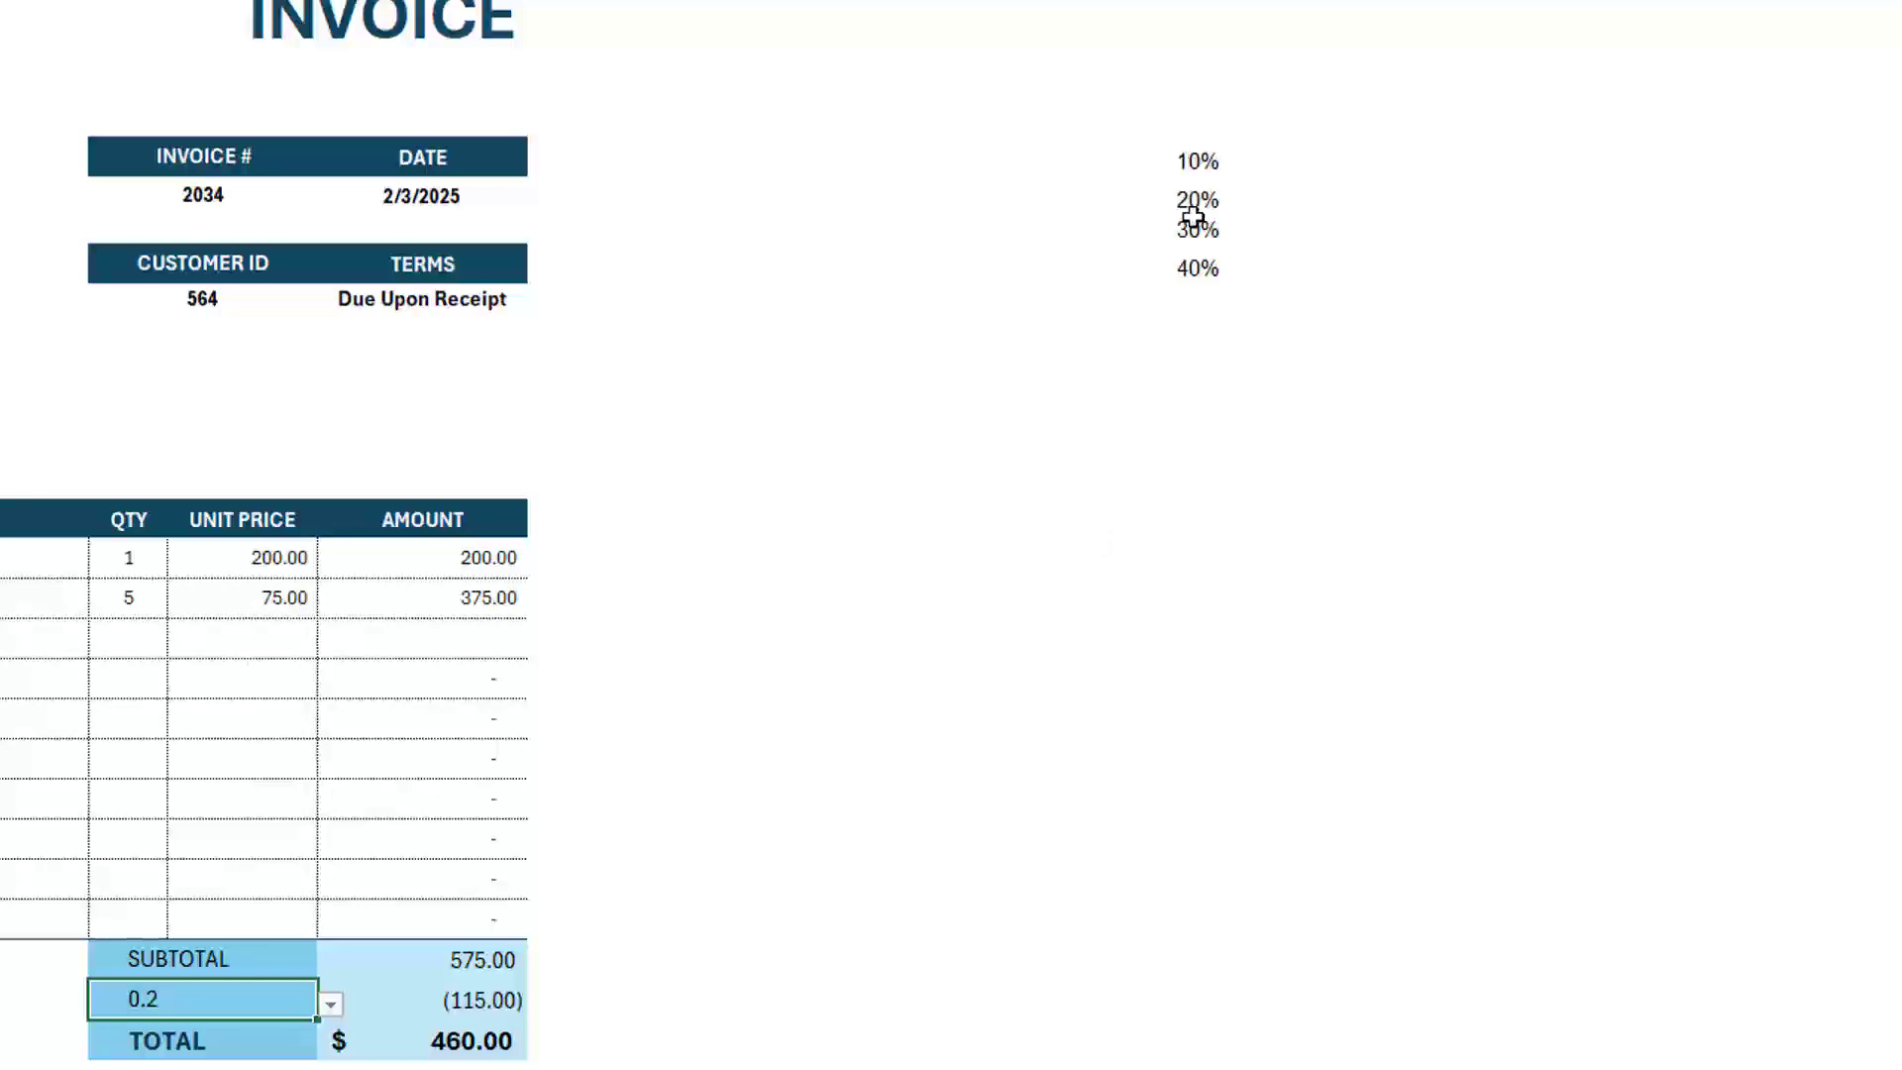
# - Select the 10%–40% list, then choose 30% from F27's dropdown for a 402.50 total
pyautogui.click(1198, 161)
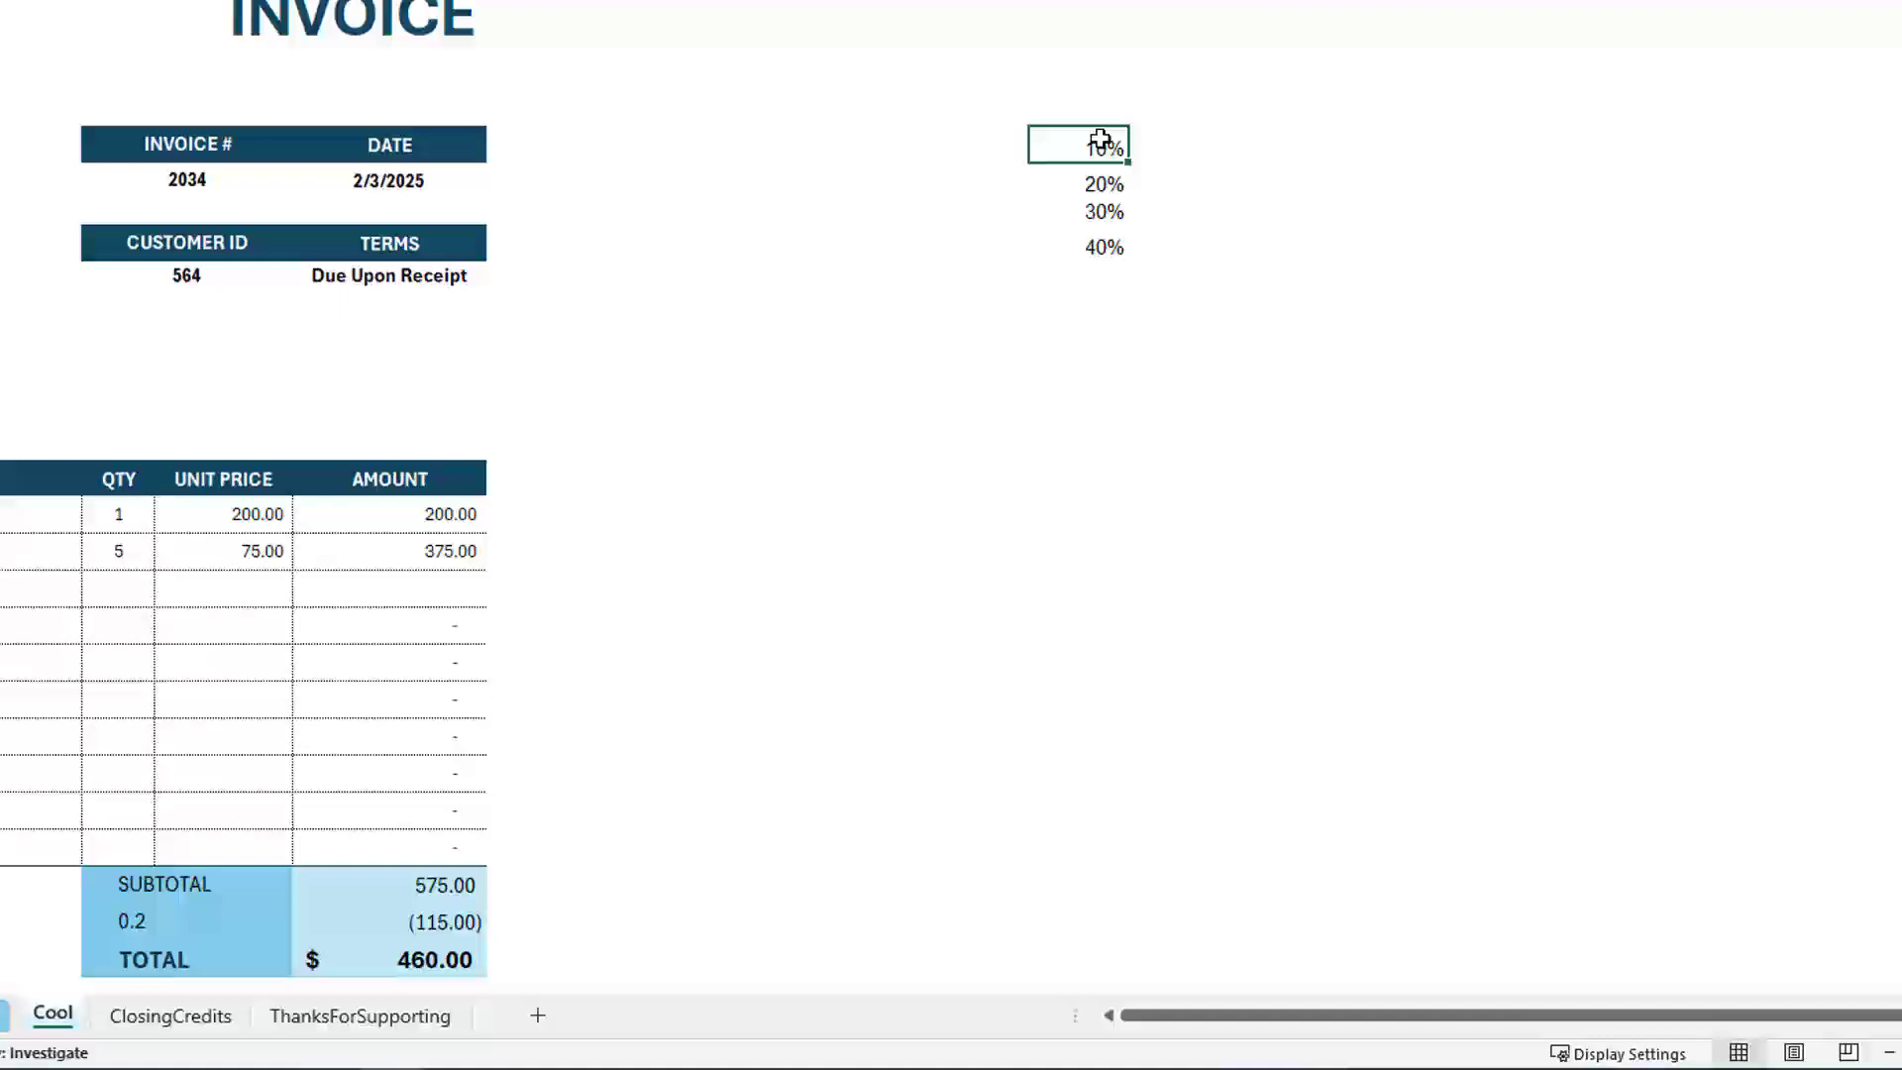
pyautogui.moveTo(1100, 154); pyautogui.dragTo(1105, 247)
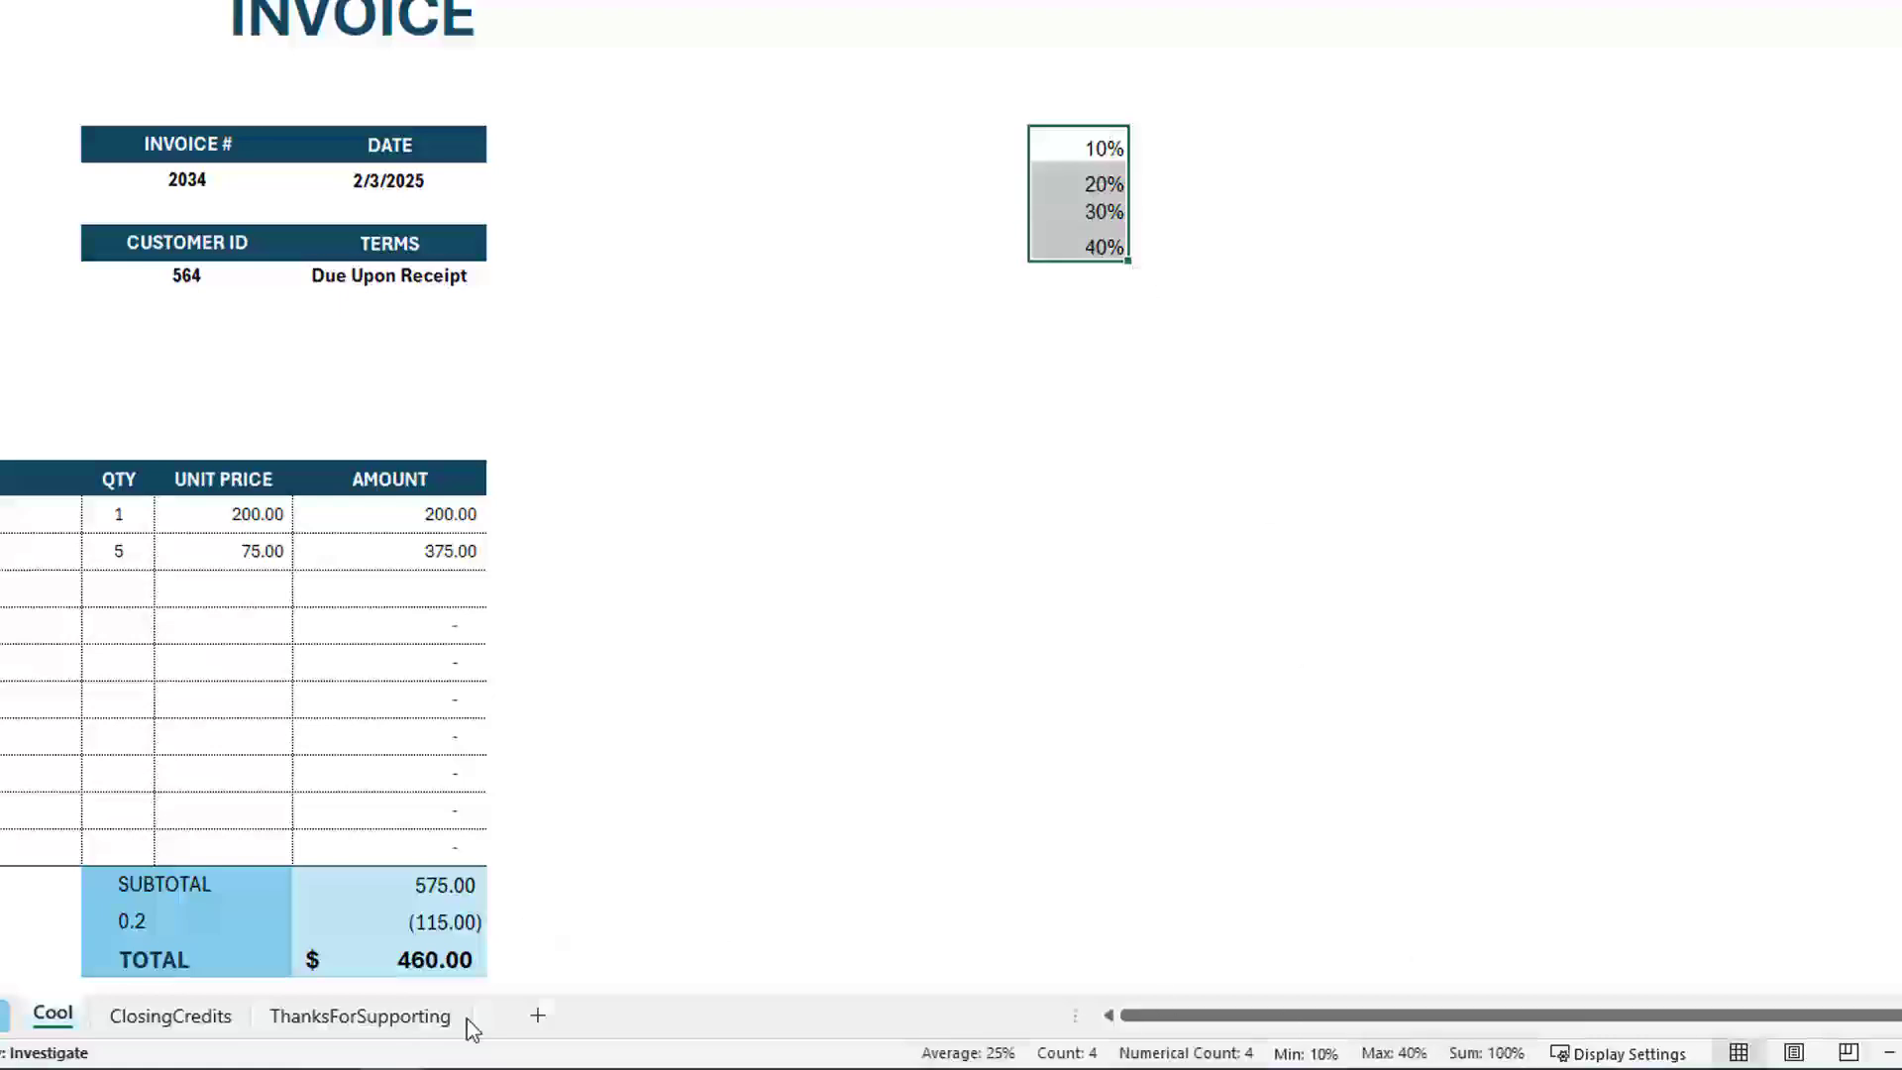
pyautogui.click(169, 915)
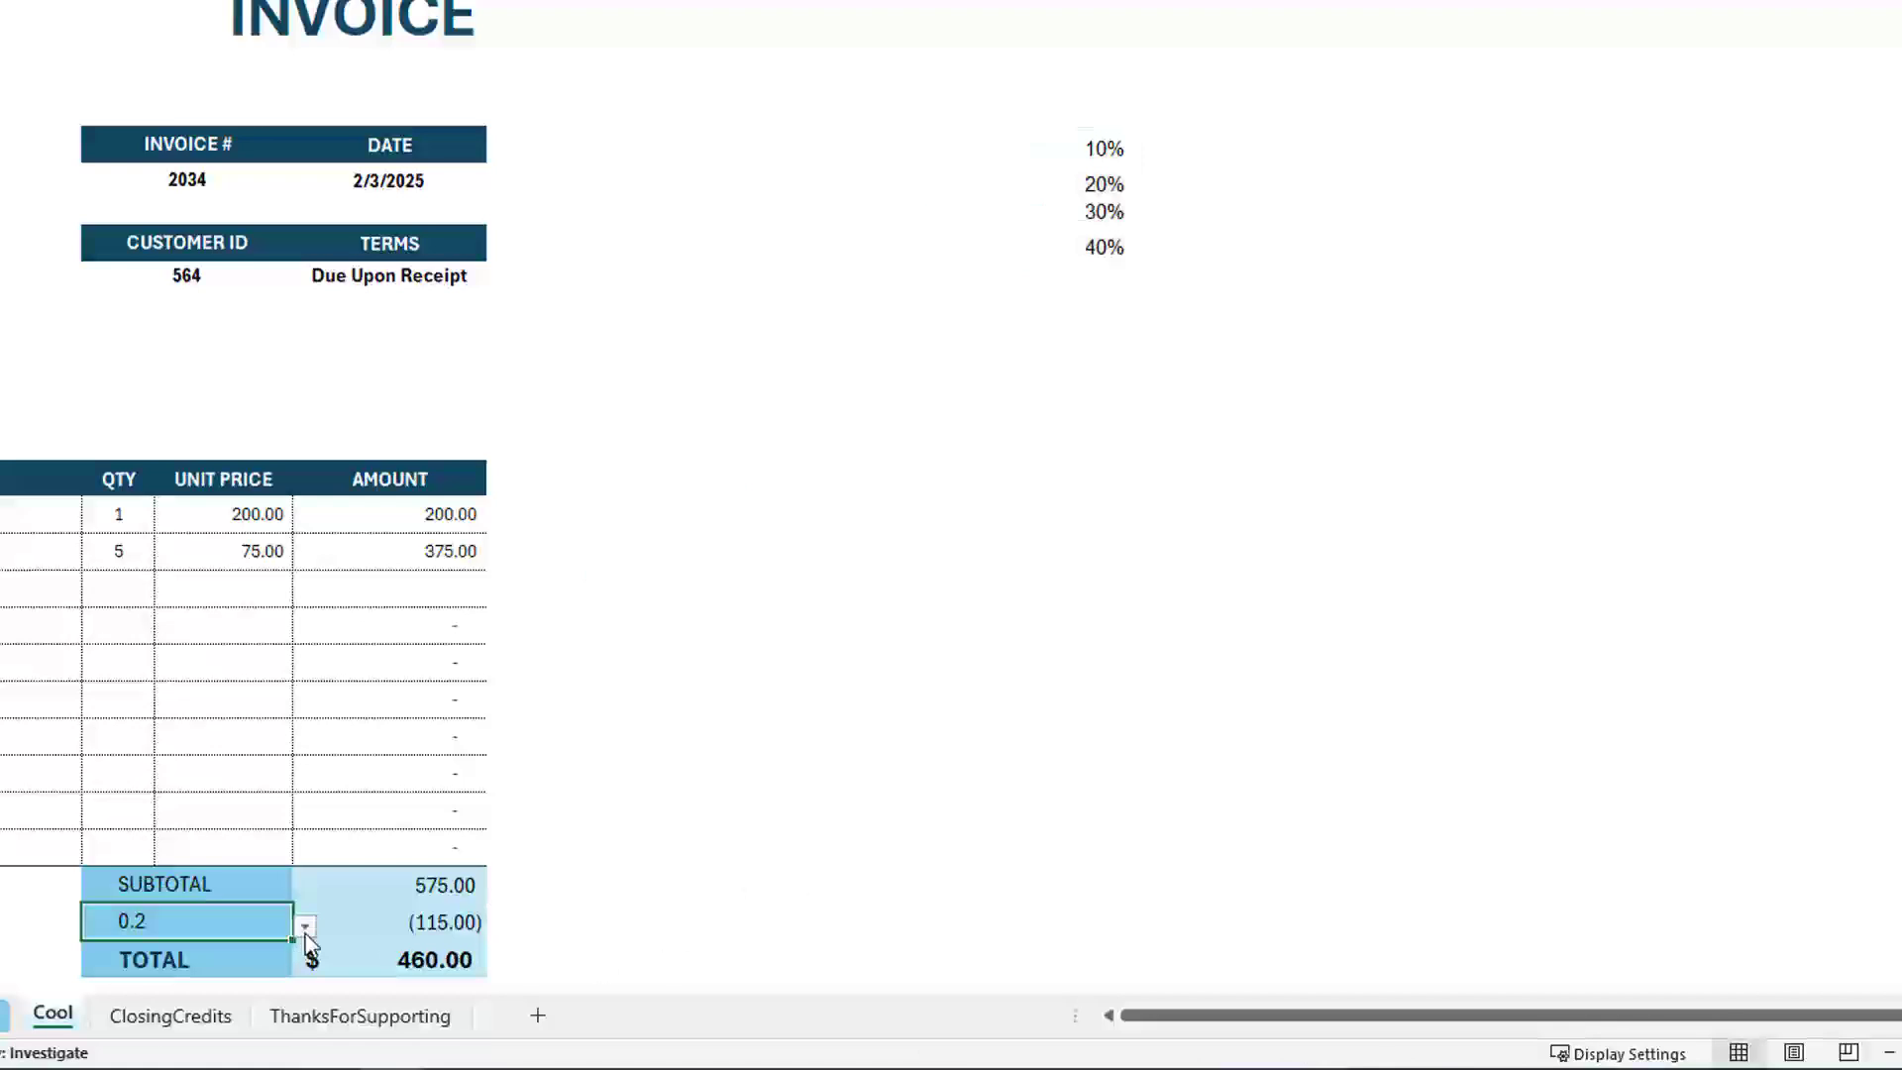
pyautogui.click(307, 930)
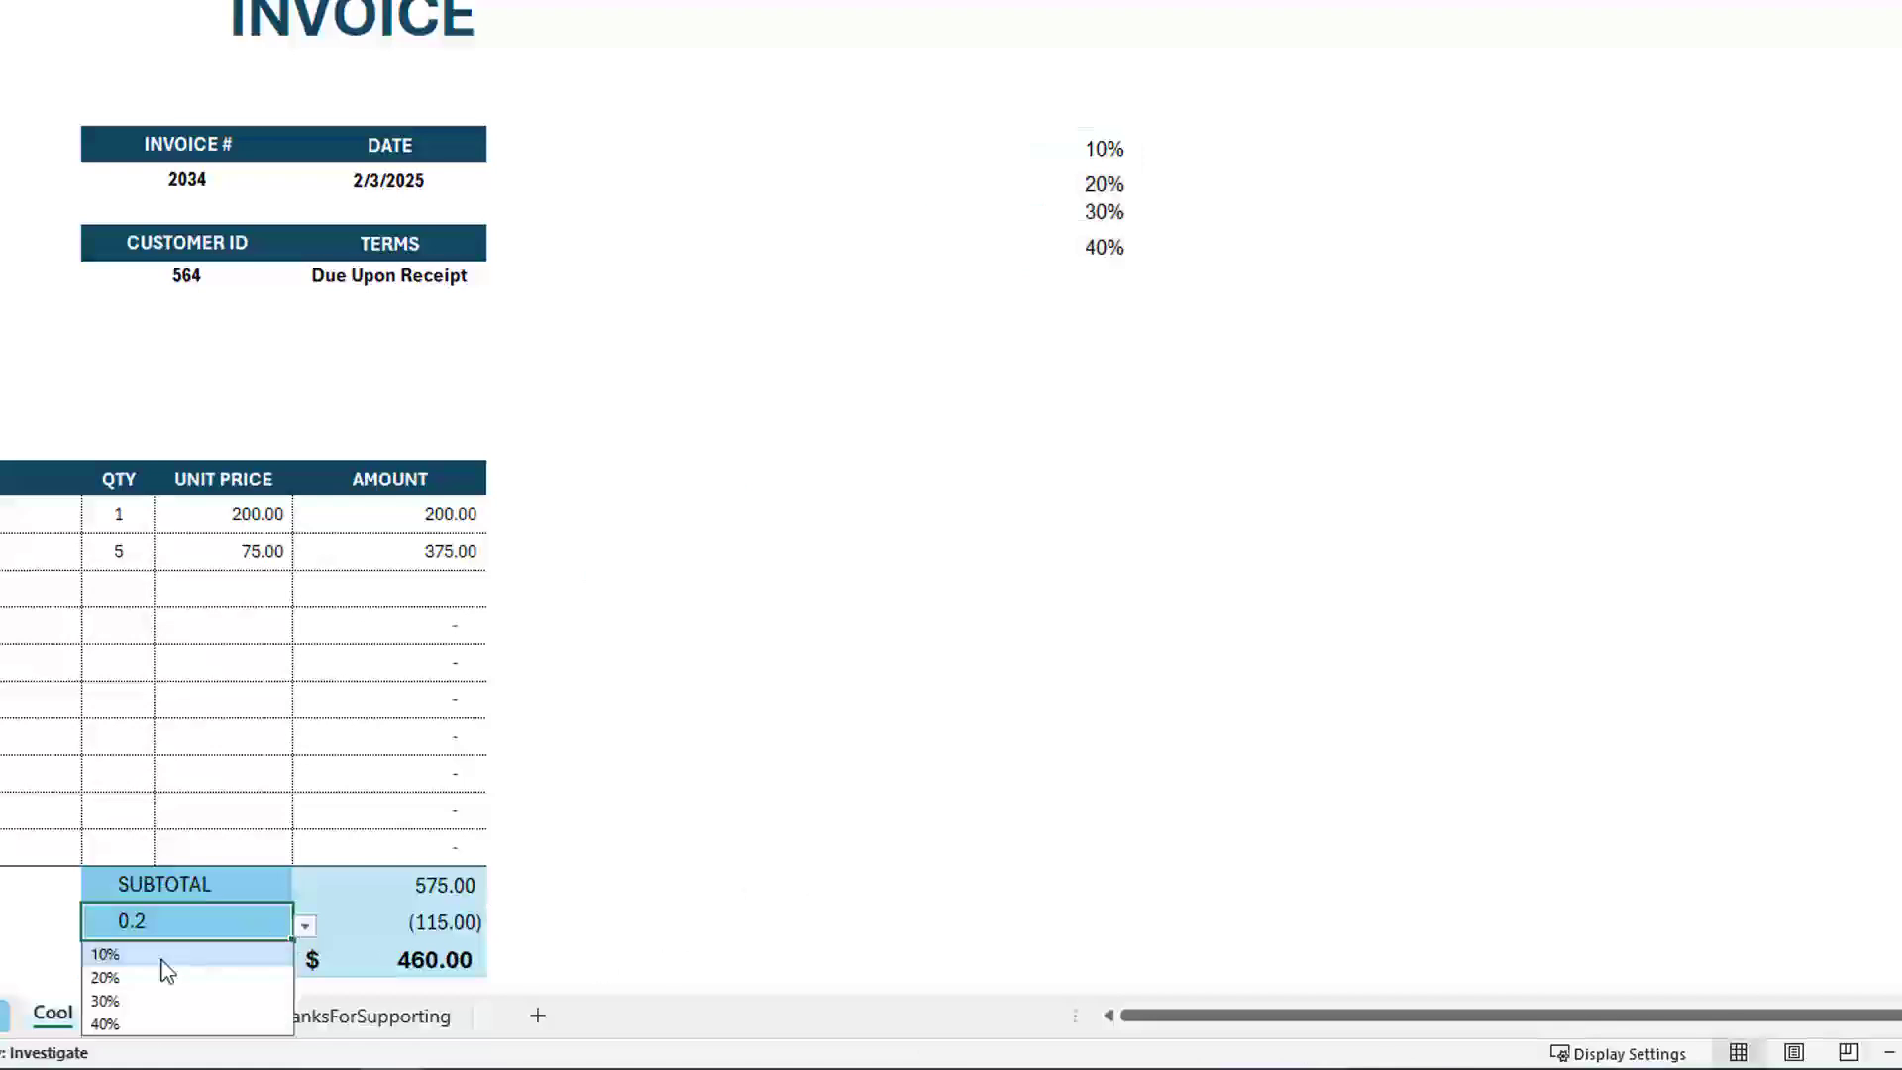
pyautogui.click(104, 1003)
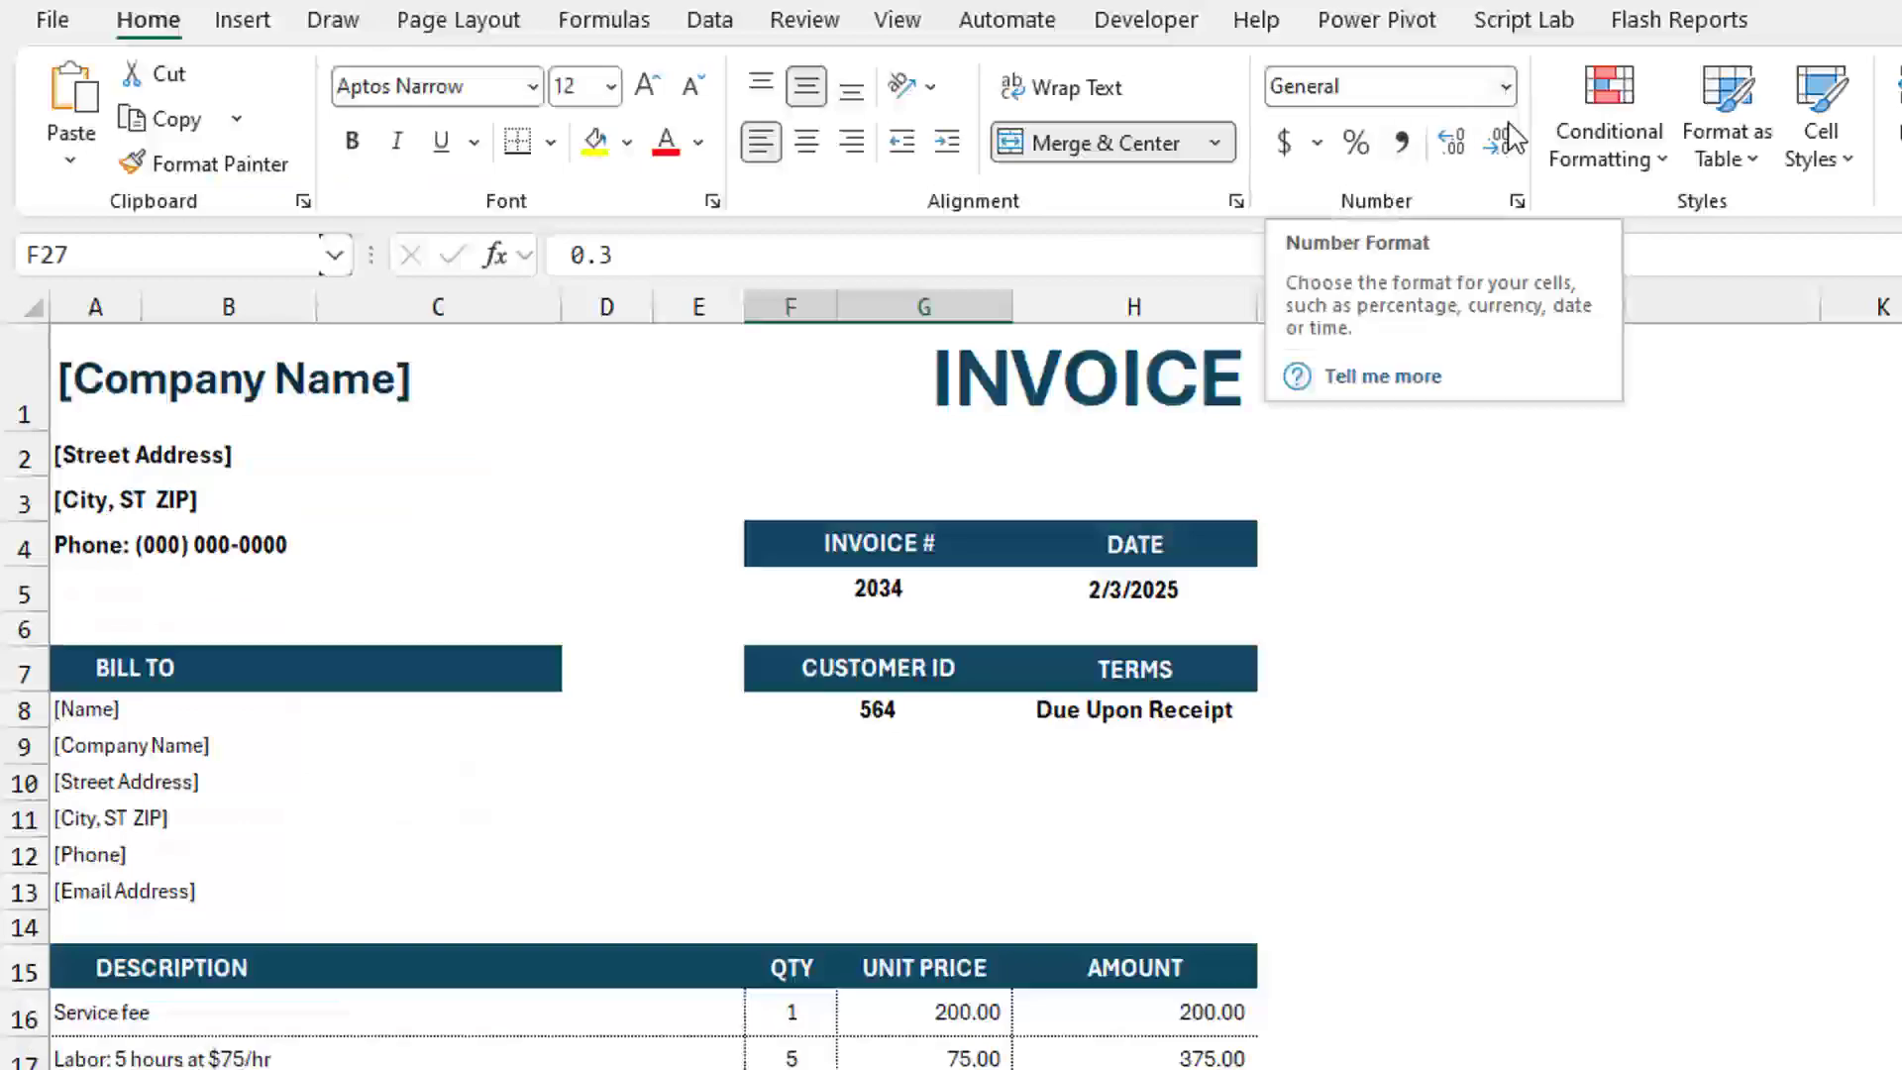
pyautogui.click(1506, 86)
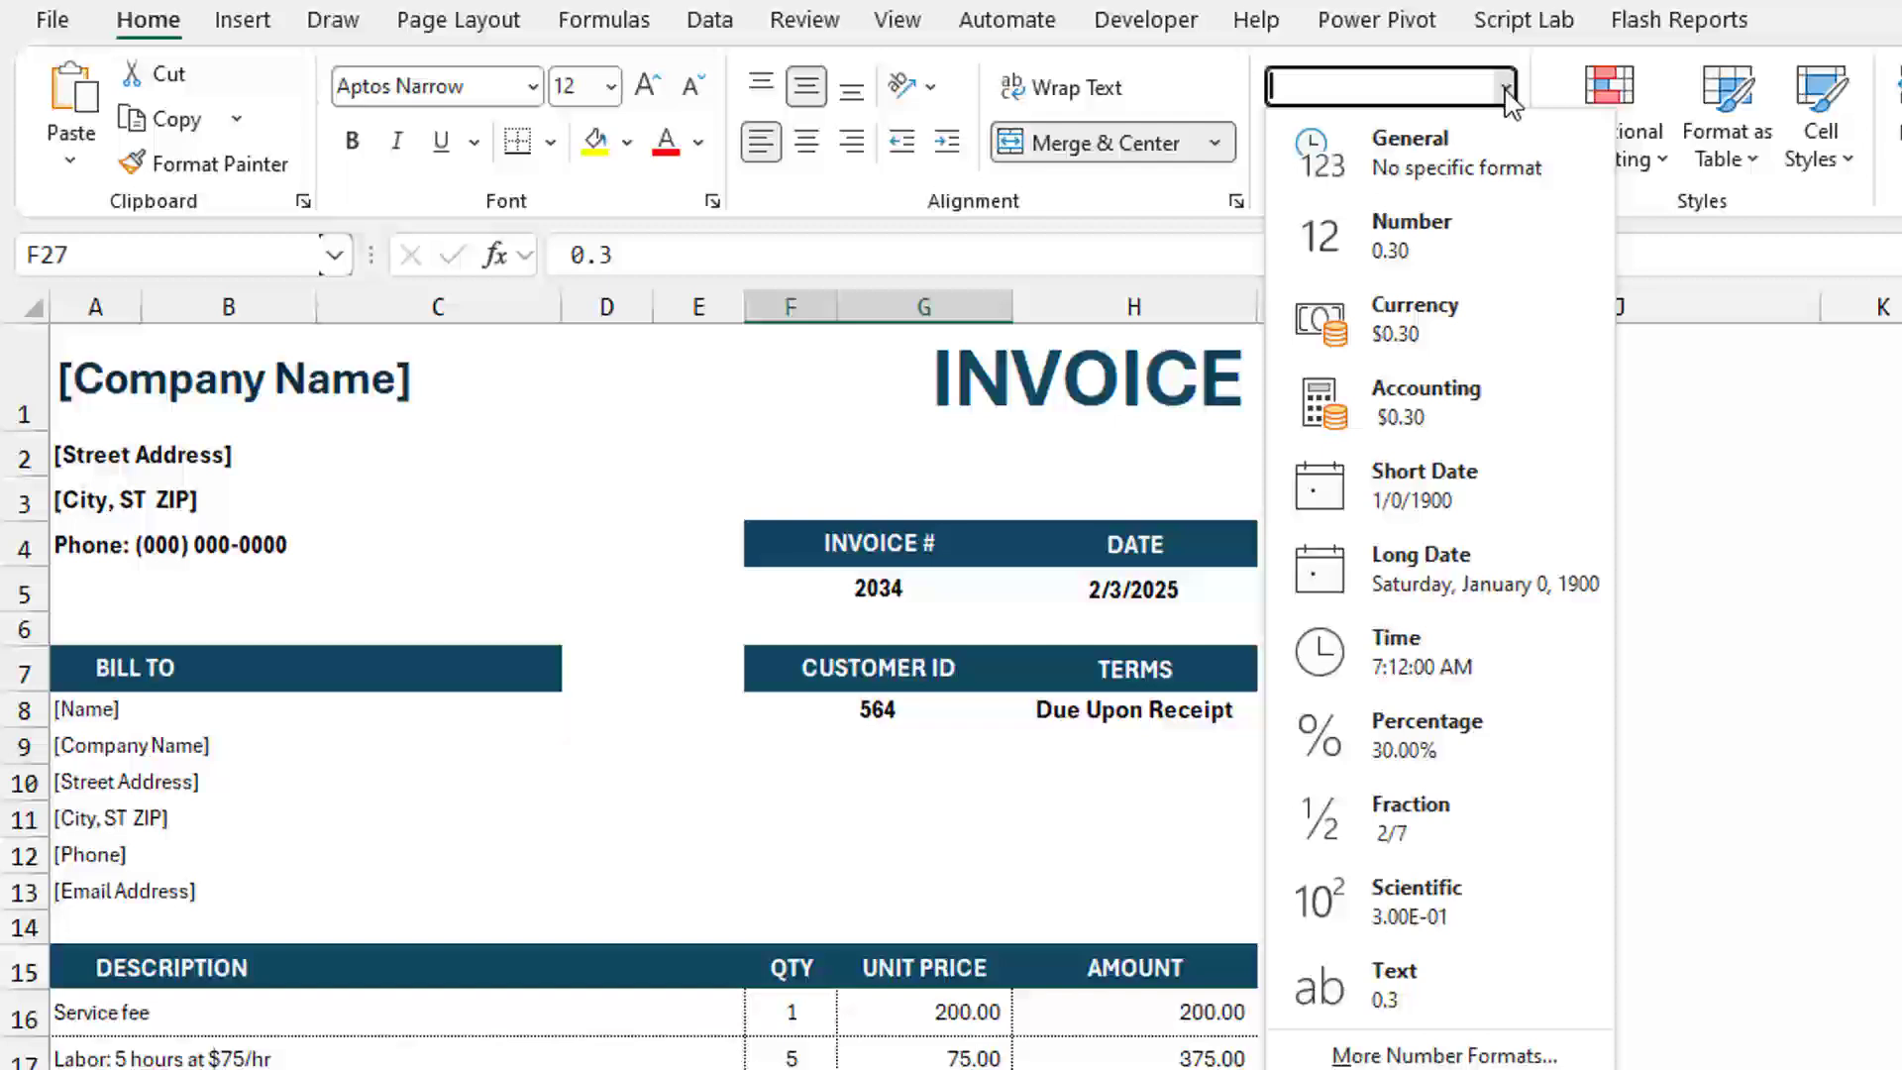
pyautogui.click(1509, 92)
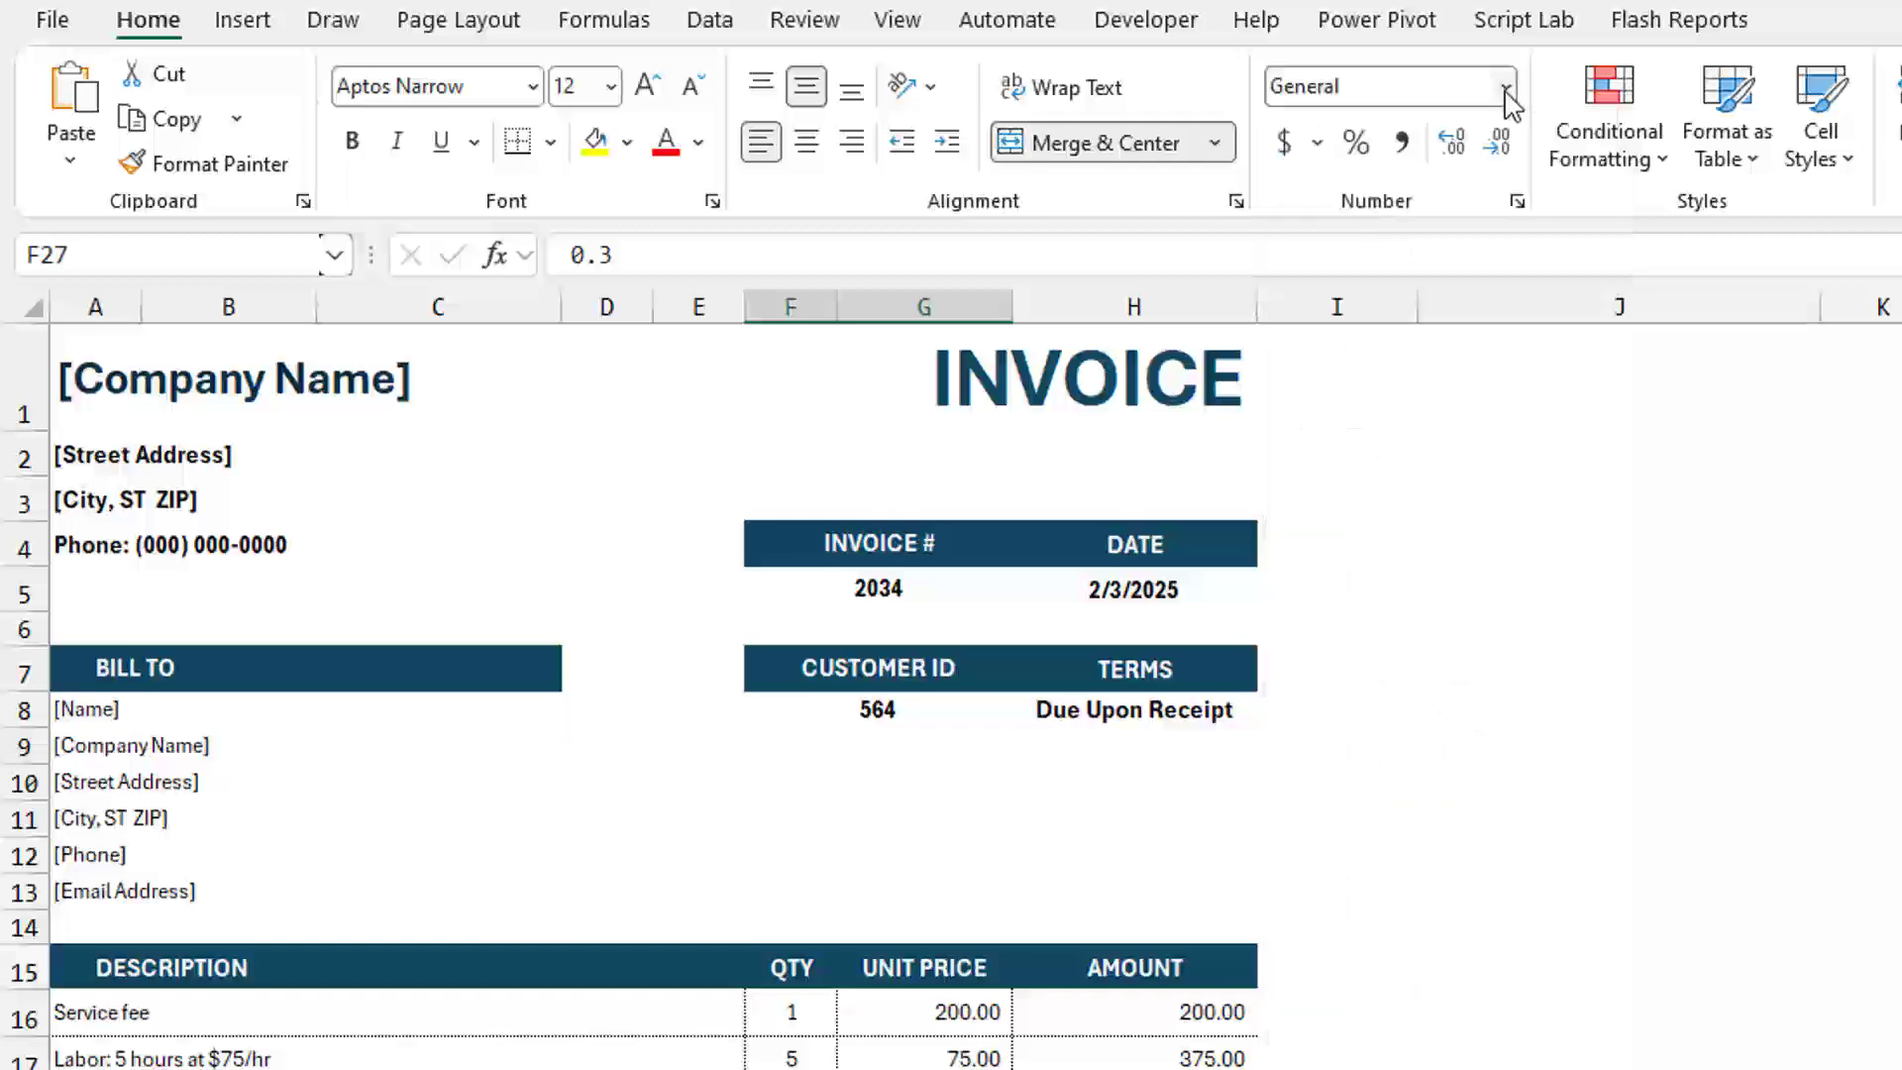
pyautogui.click(1505, 86)
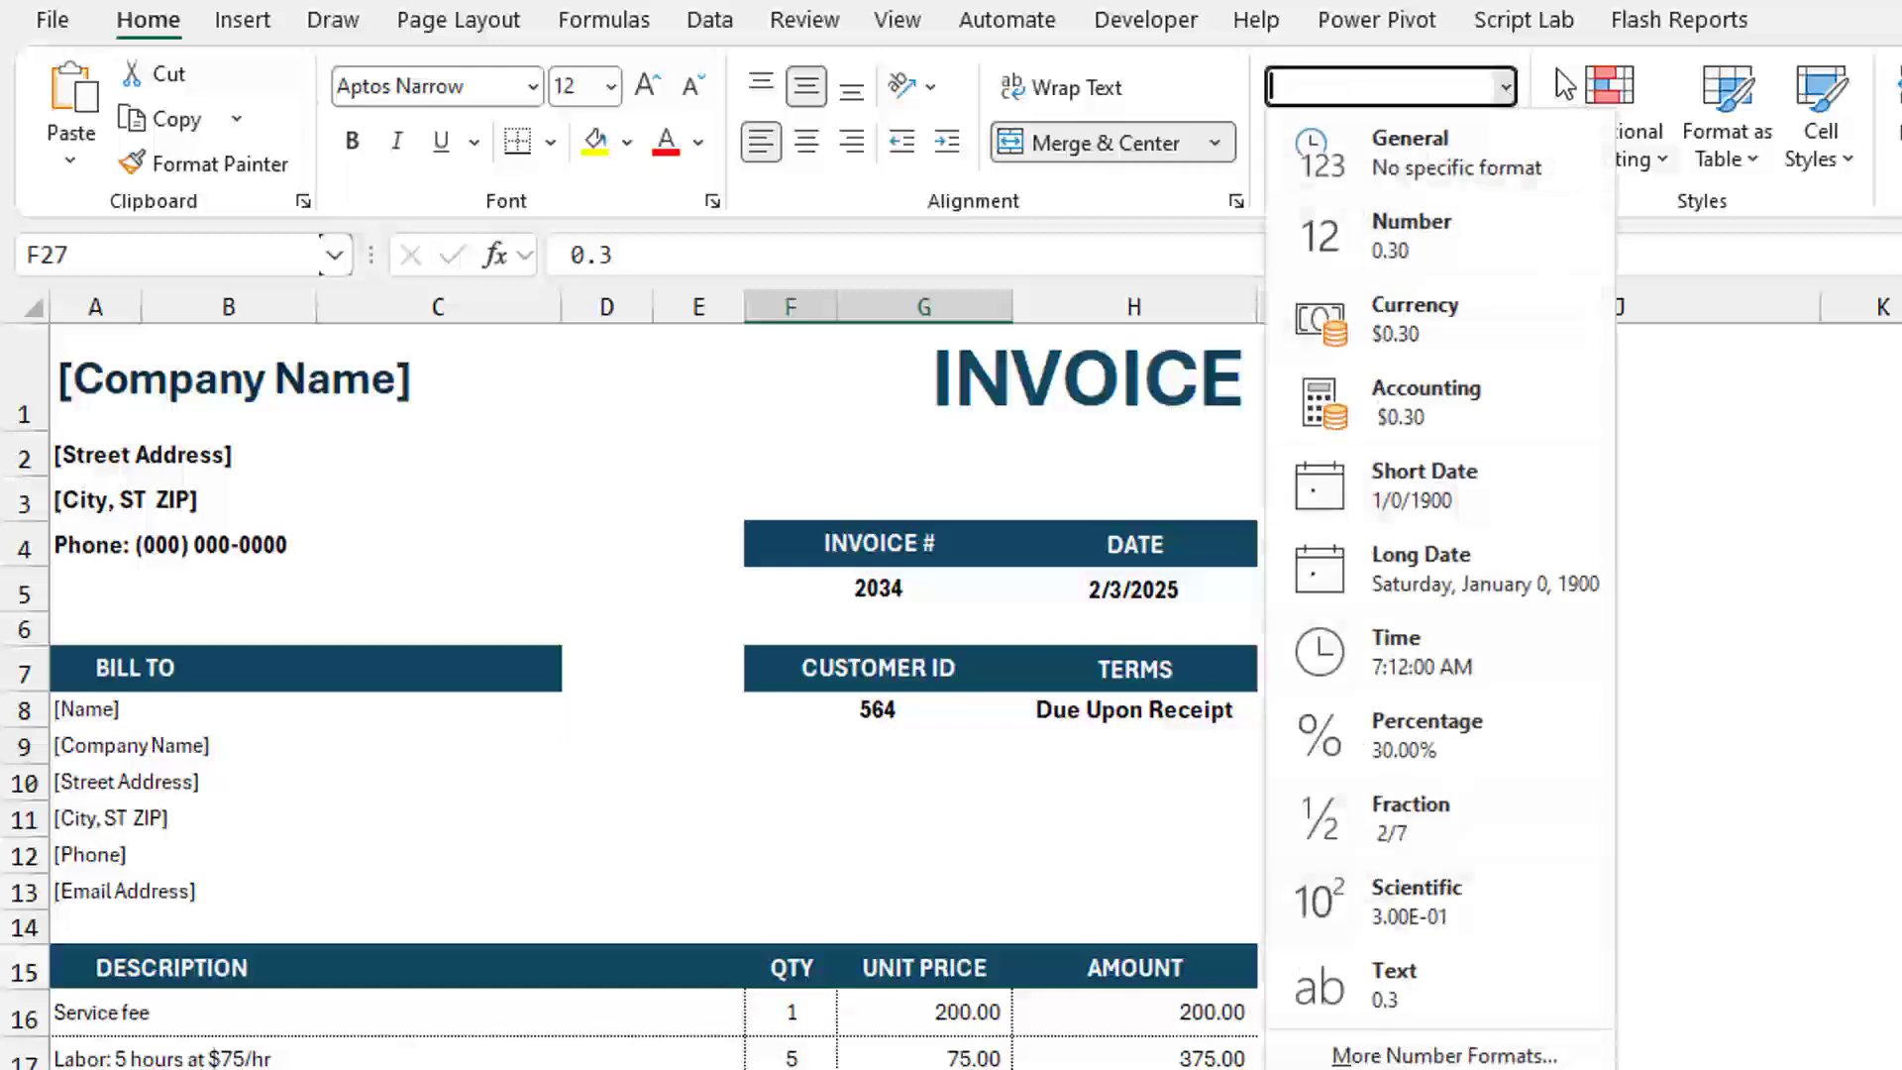
pyautogui.click(1794, 58)
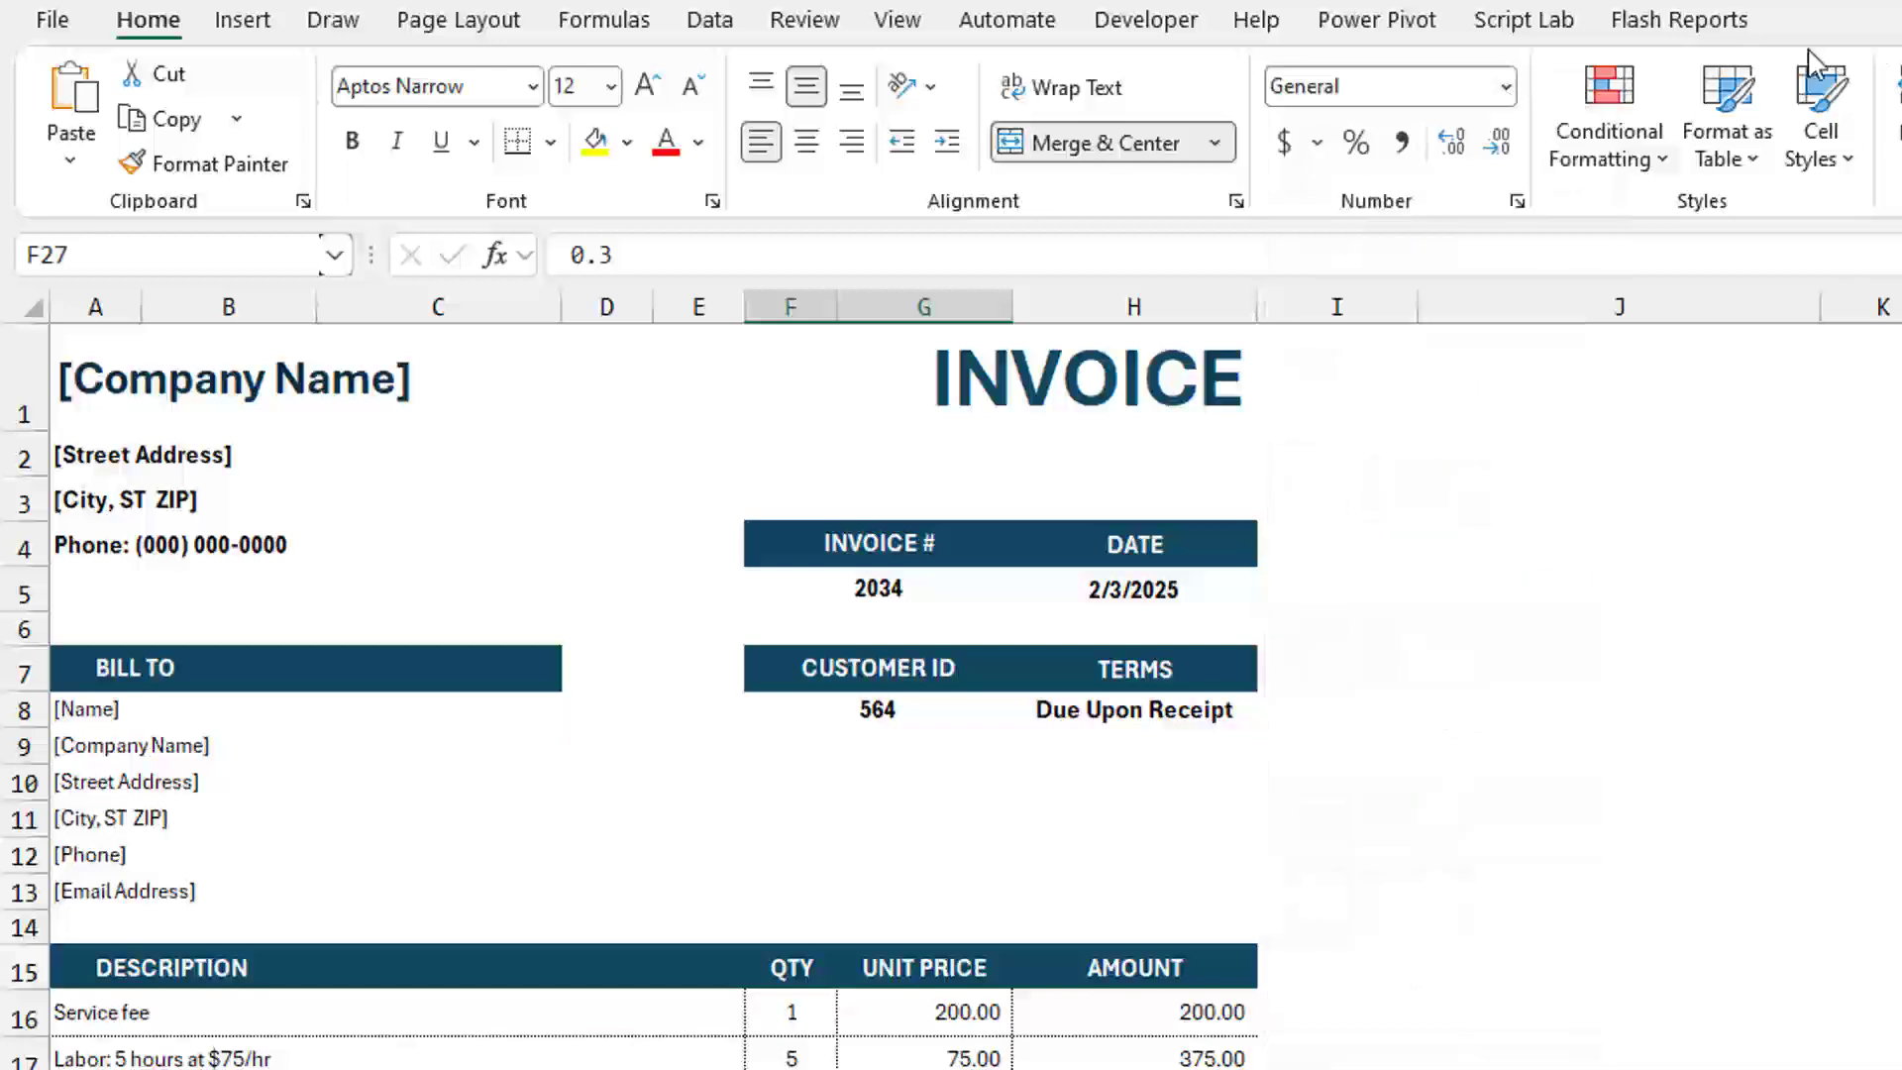
# - Give the discount cell the zero-decimal custom format "Discount "0%, showing Discount 30%
pyautogui.click(1518, 200)
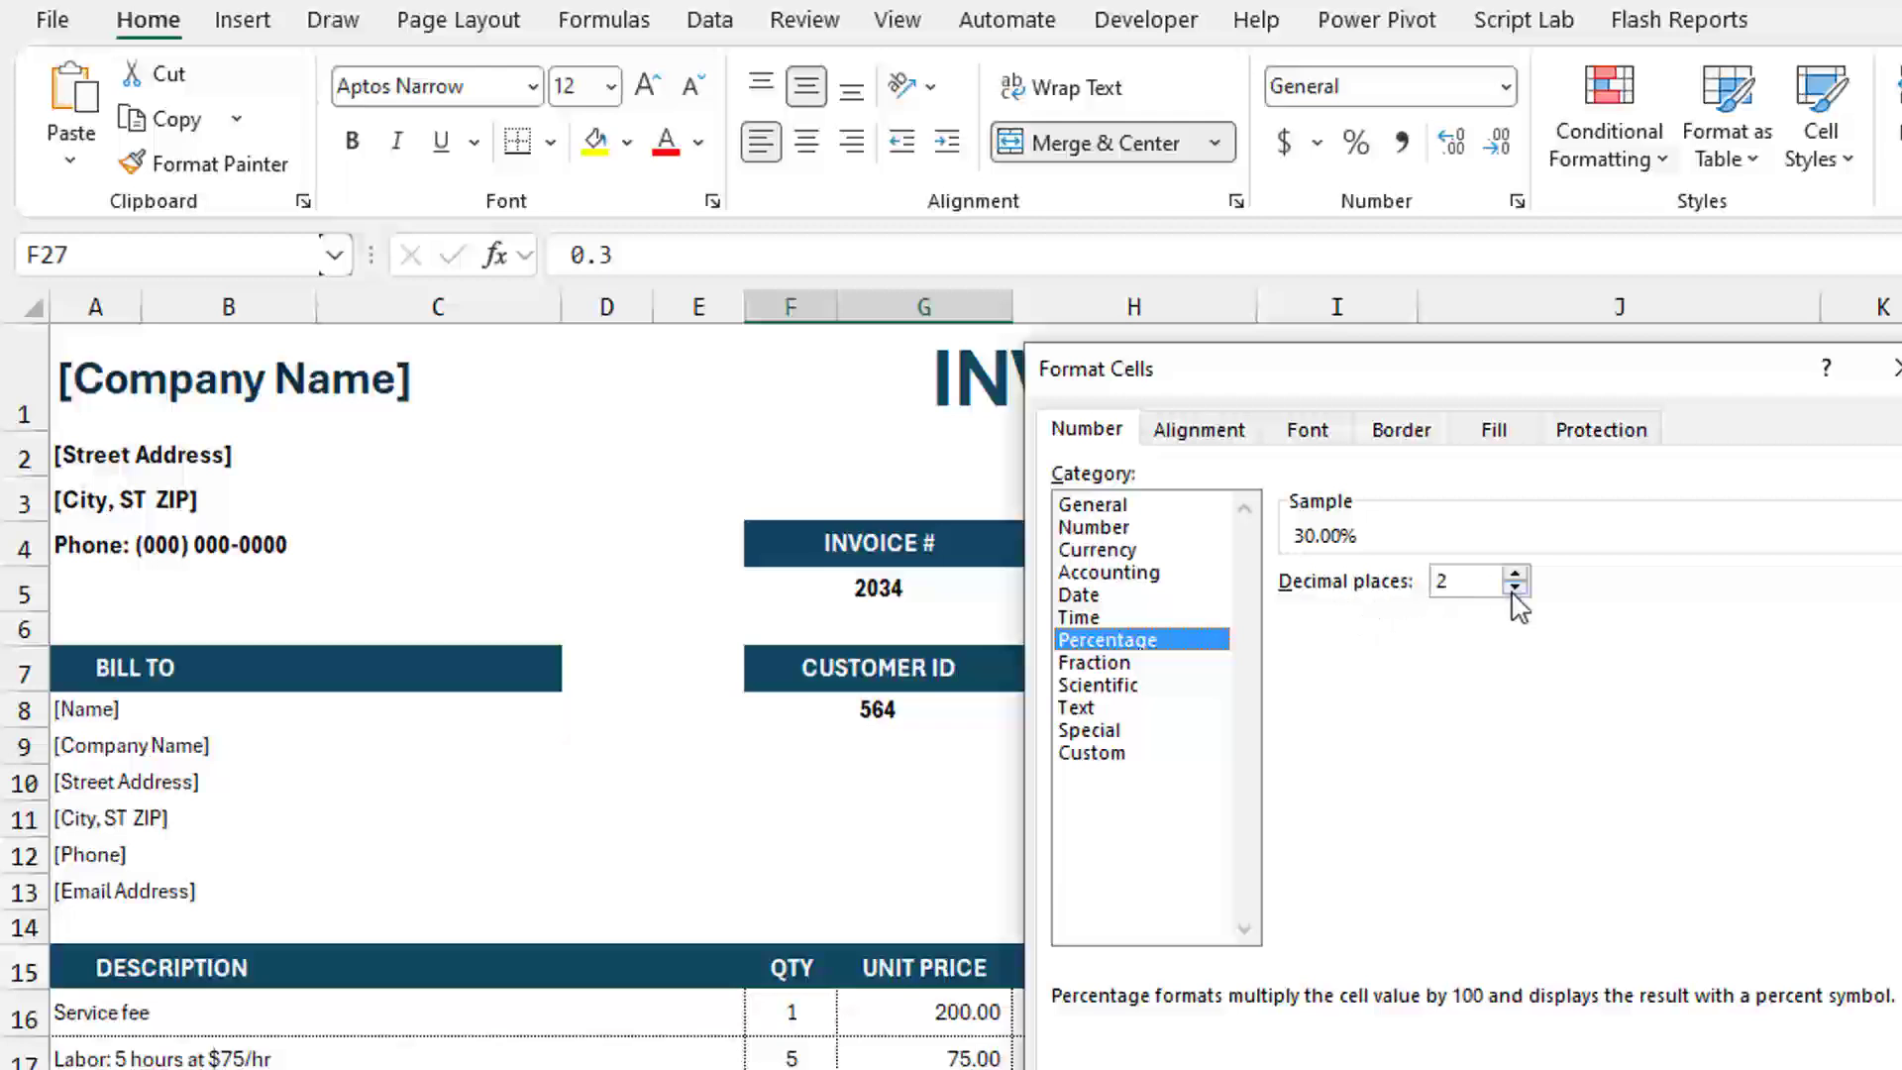
pyautogui.click(1514, 590)
pyautogui.click(1514, 590)
pyautogui.click(1092, 753)
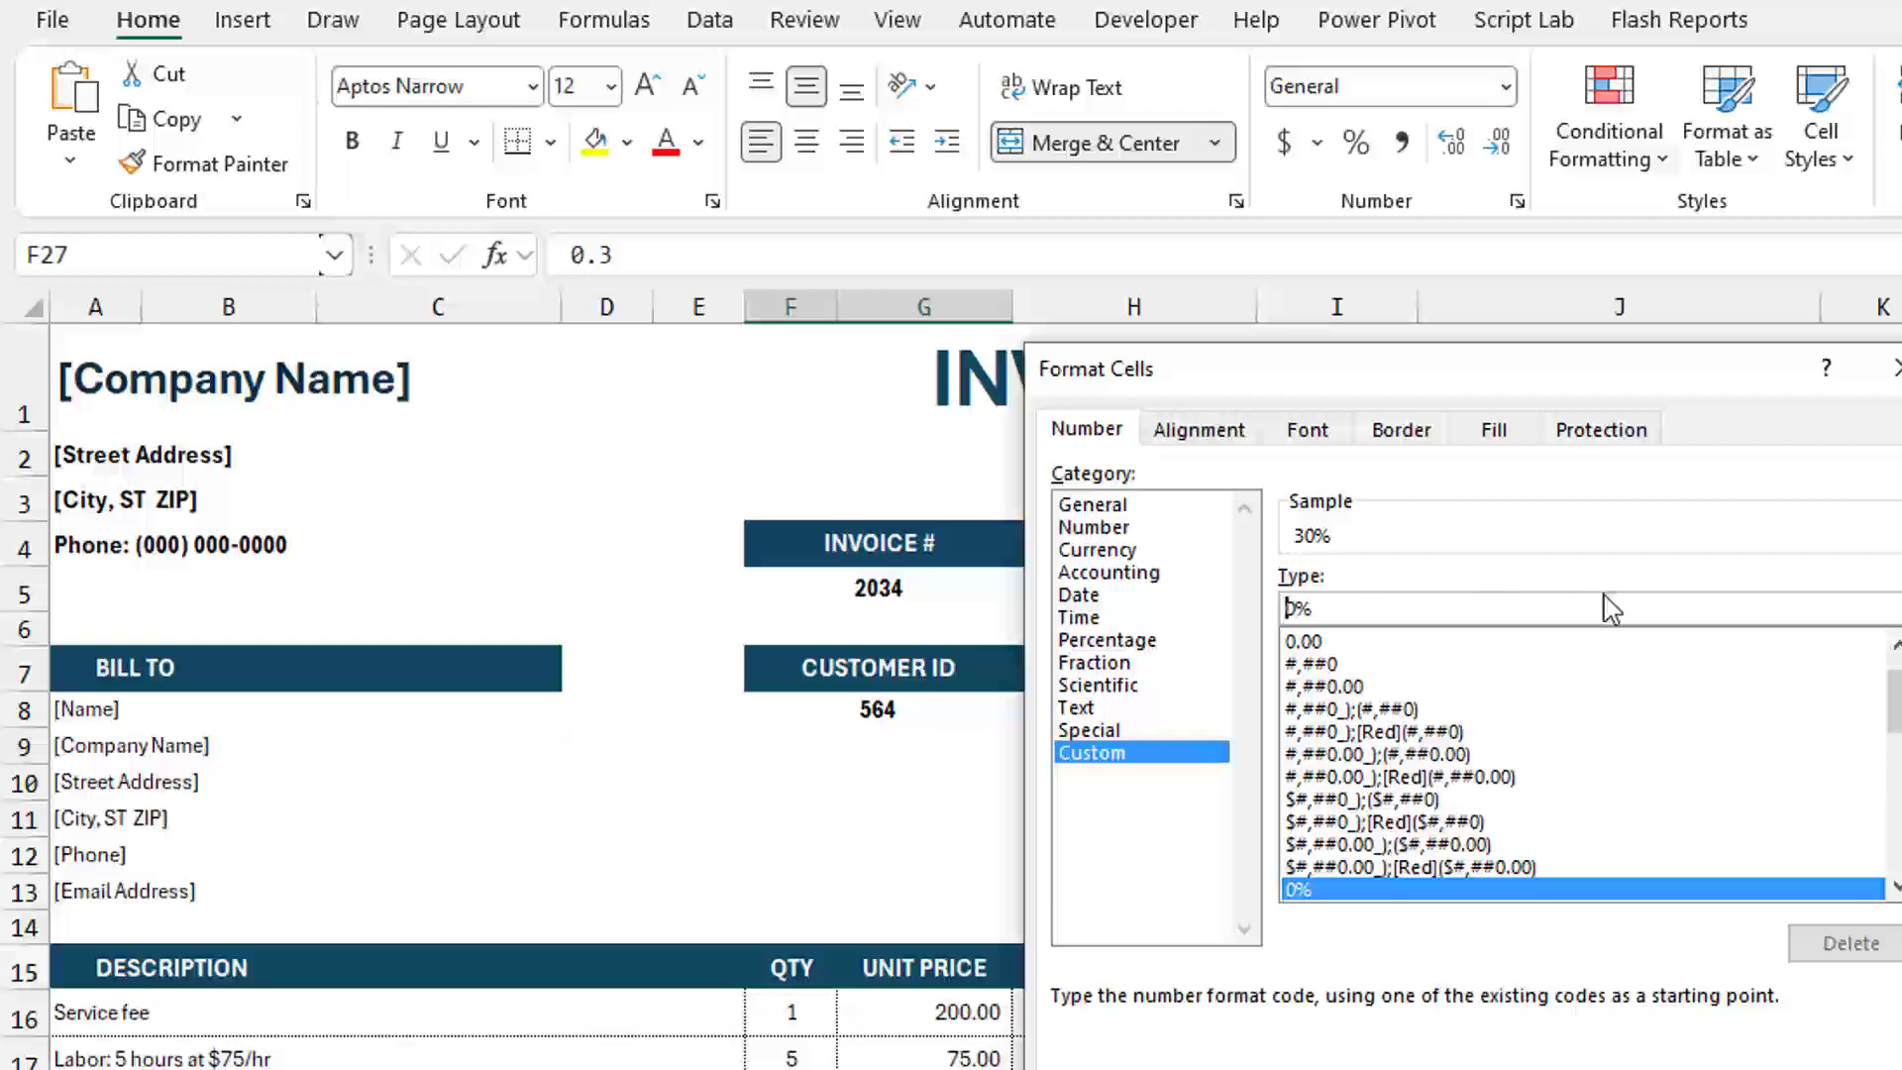
pyautogui.write('"Discou')
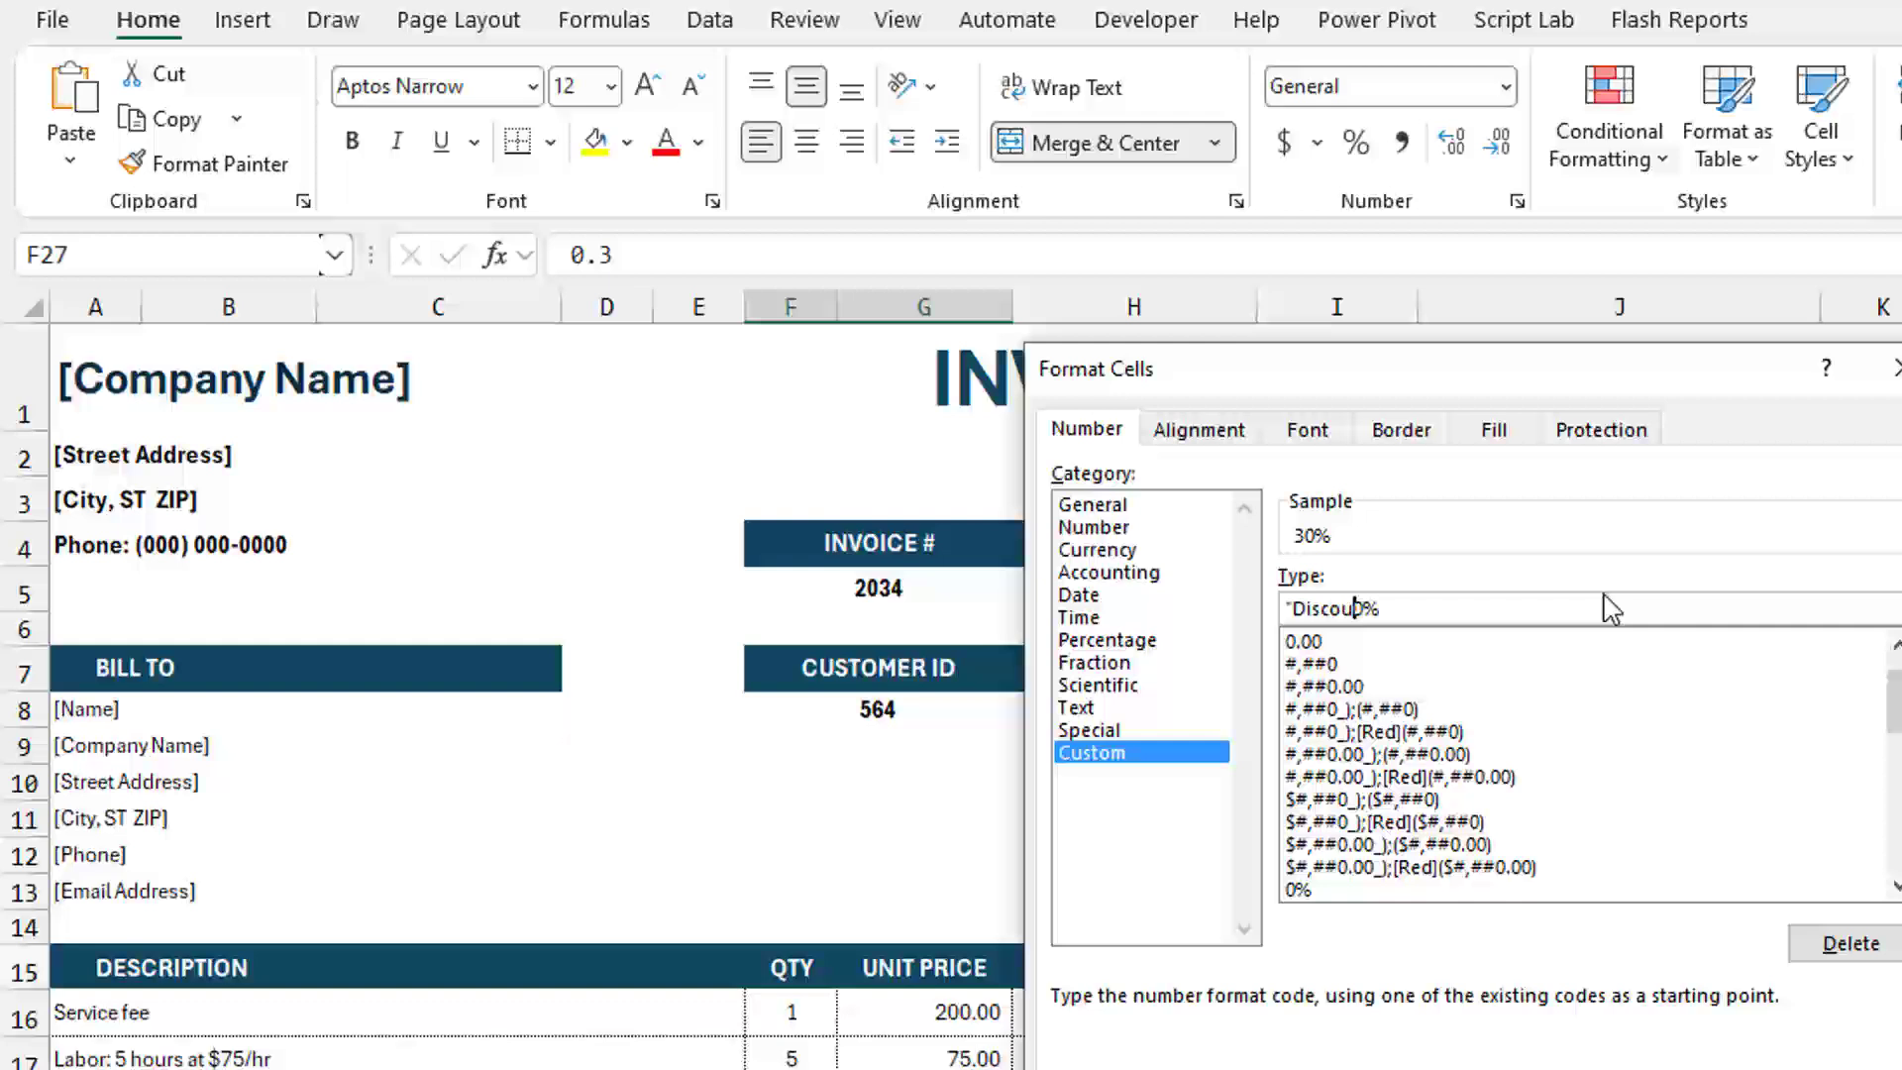
pyautogui.write('nt "')
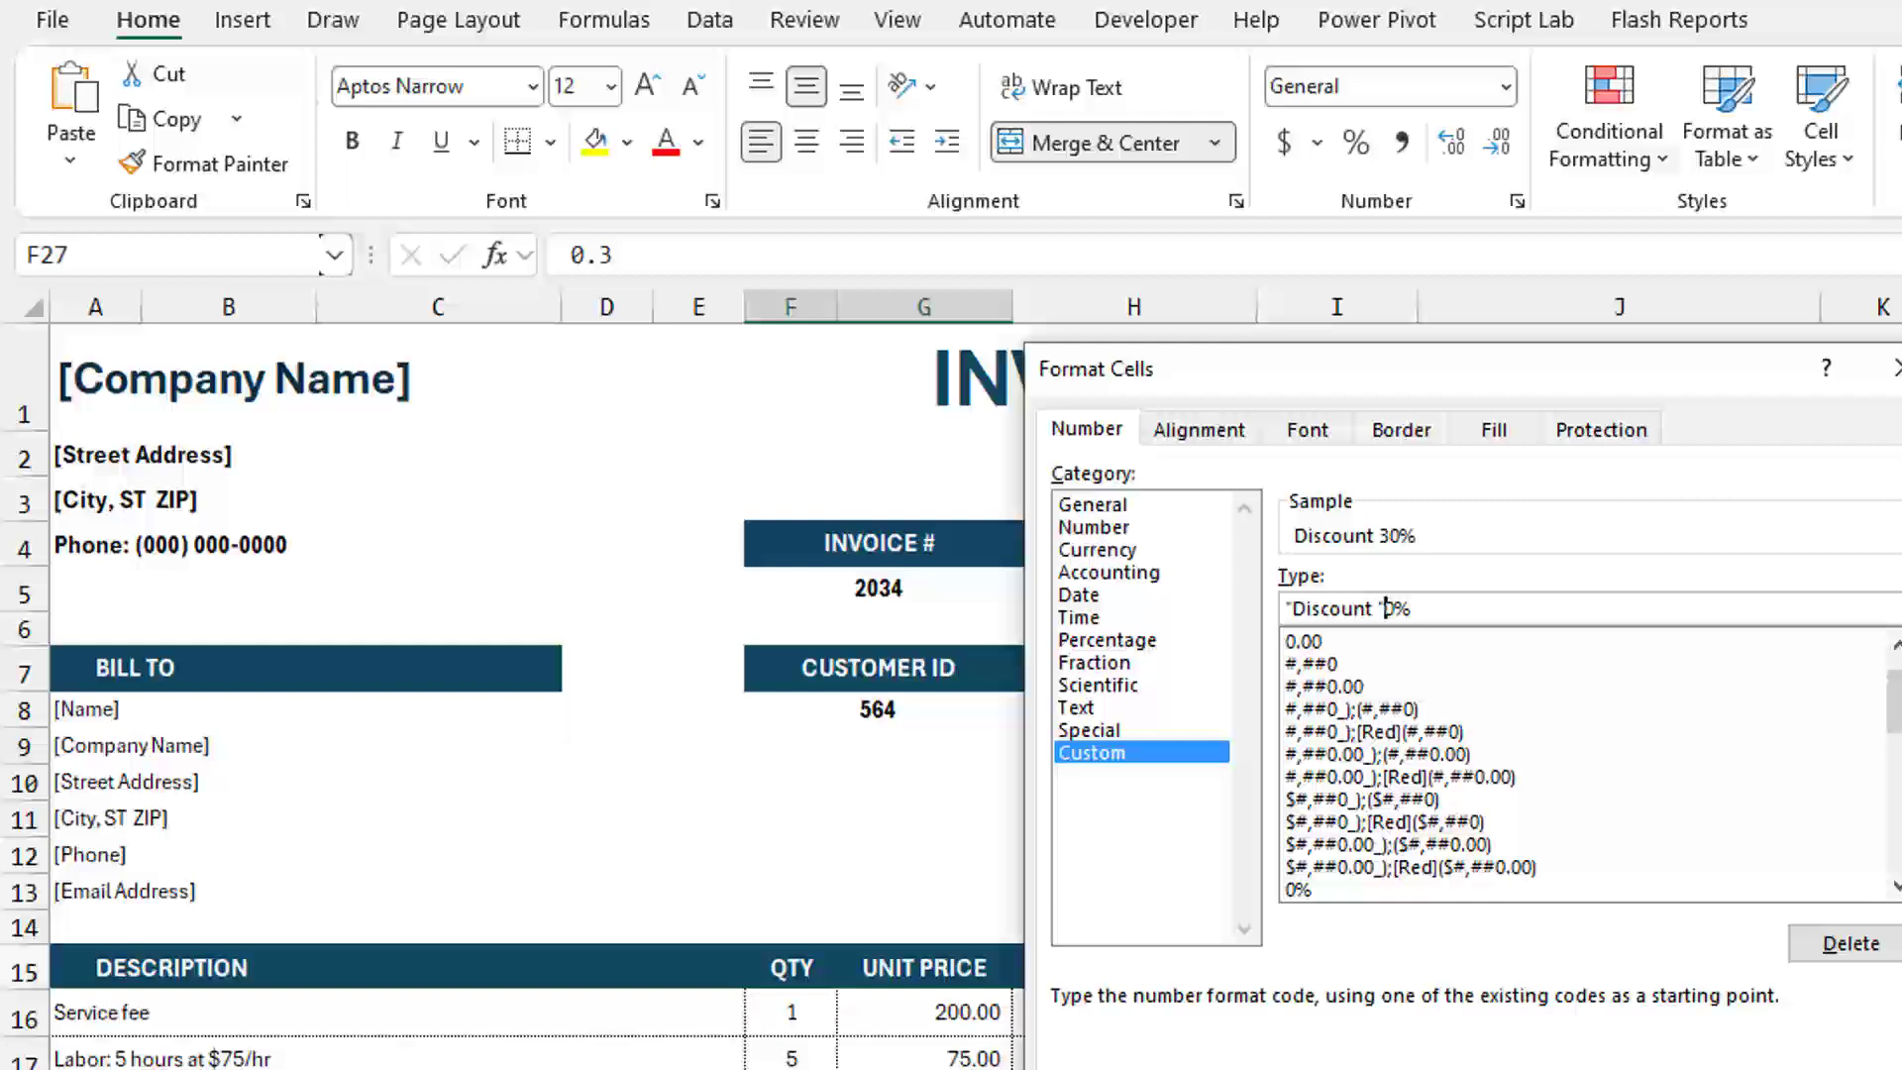
pyautogui.press('Return')
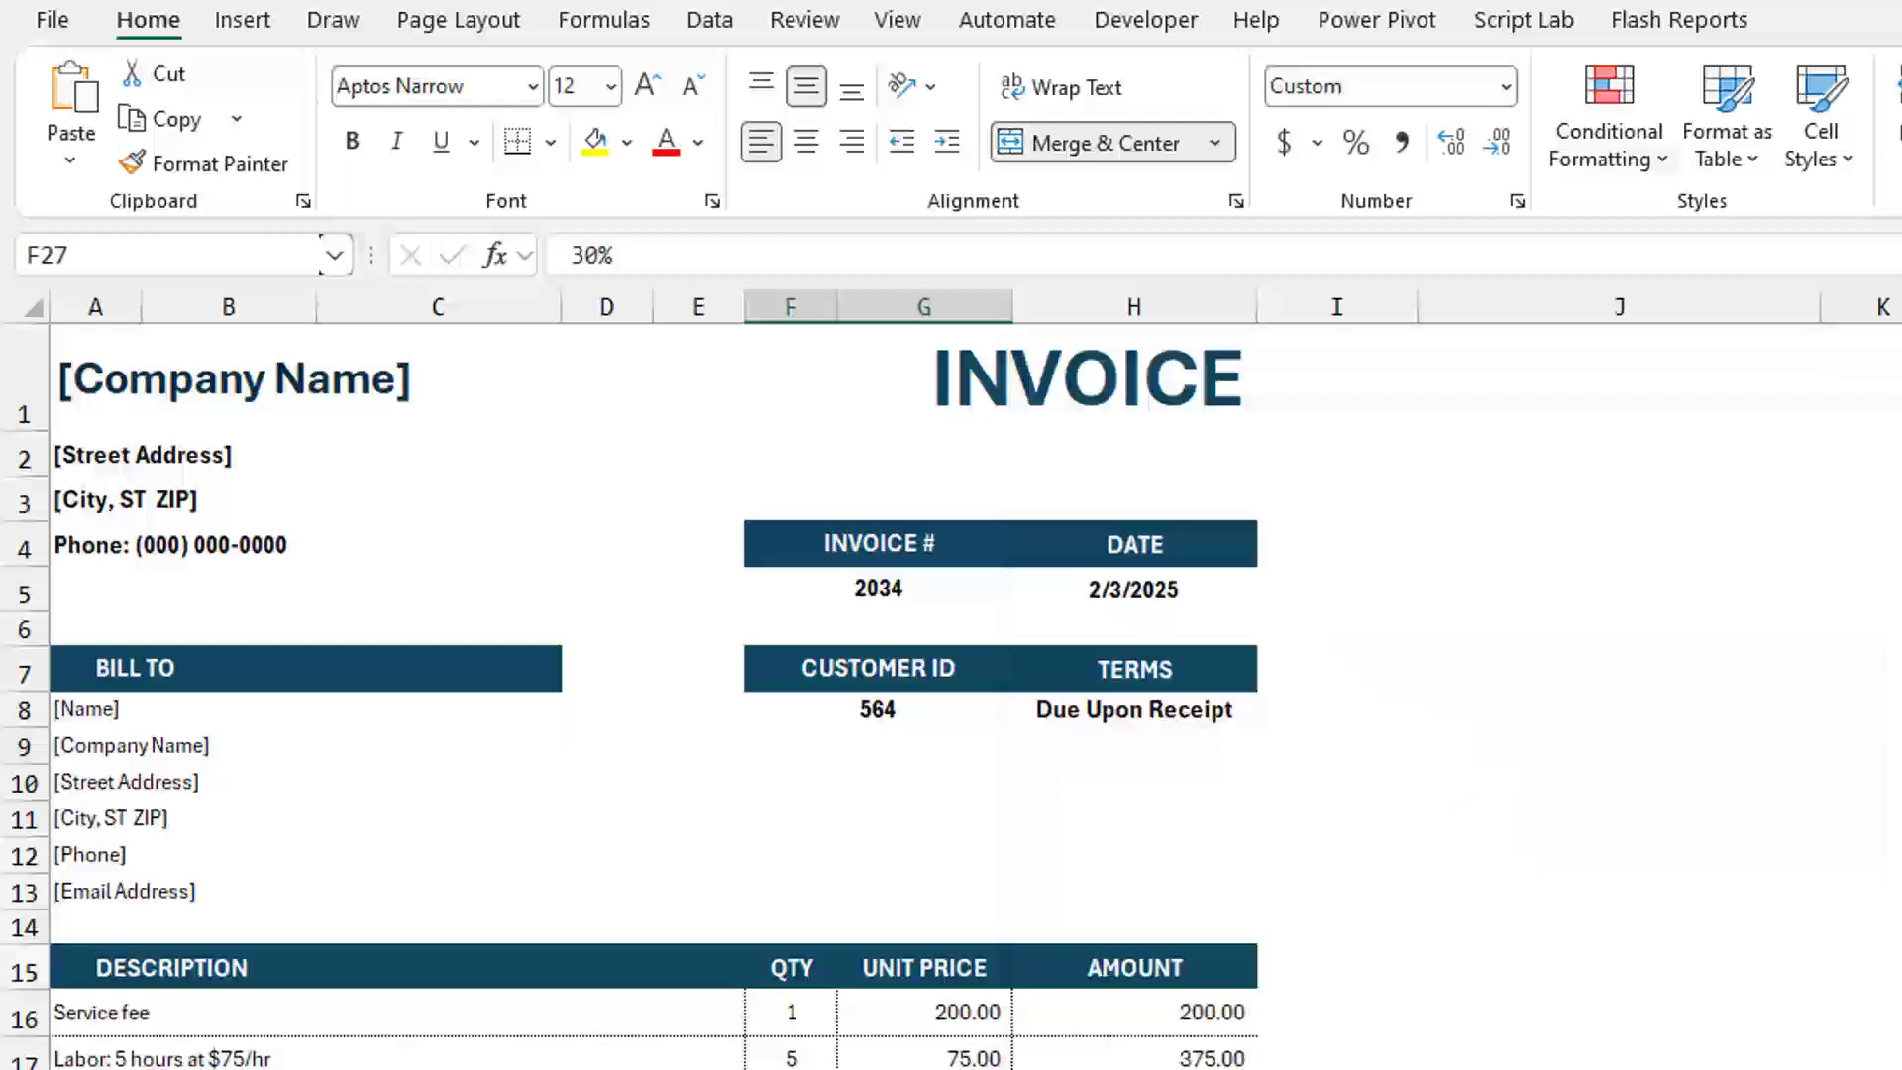
# - Choose 20% from F27's dropdown, giving 115.00 off and a 460.00 total
pyautogui.click(685, 984)
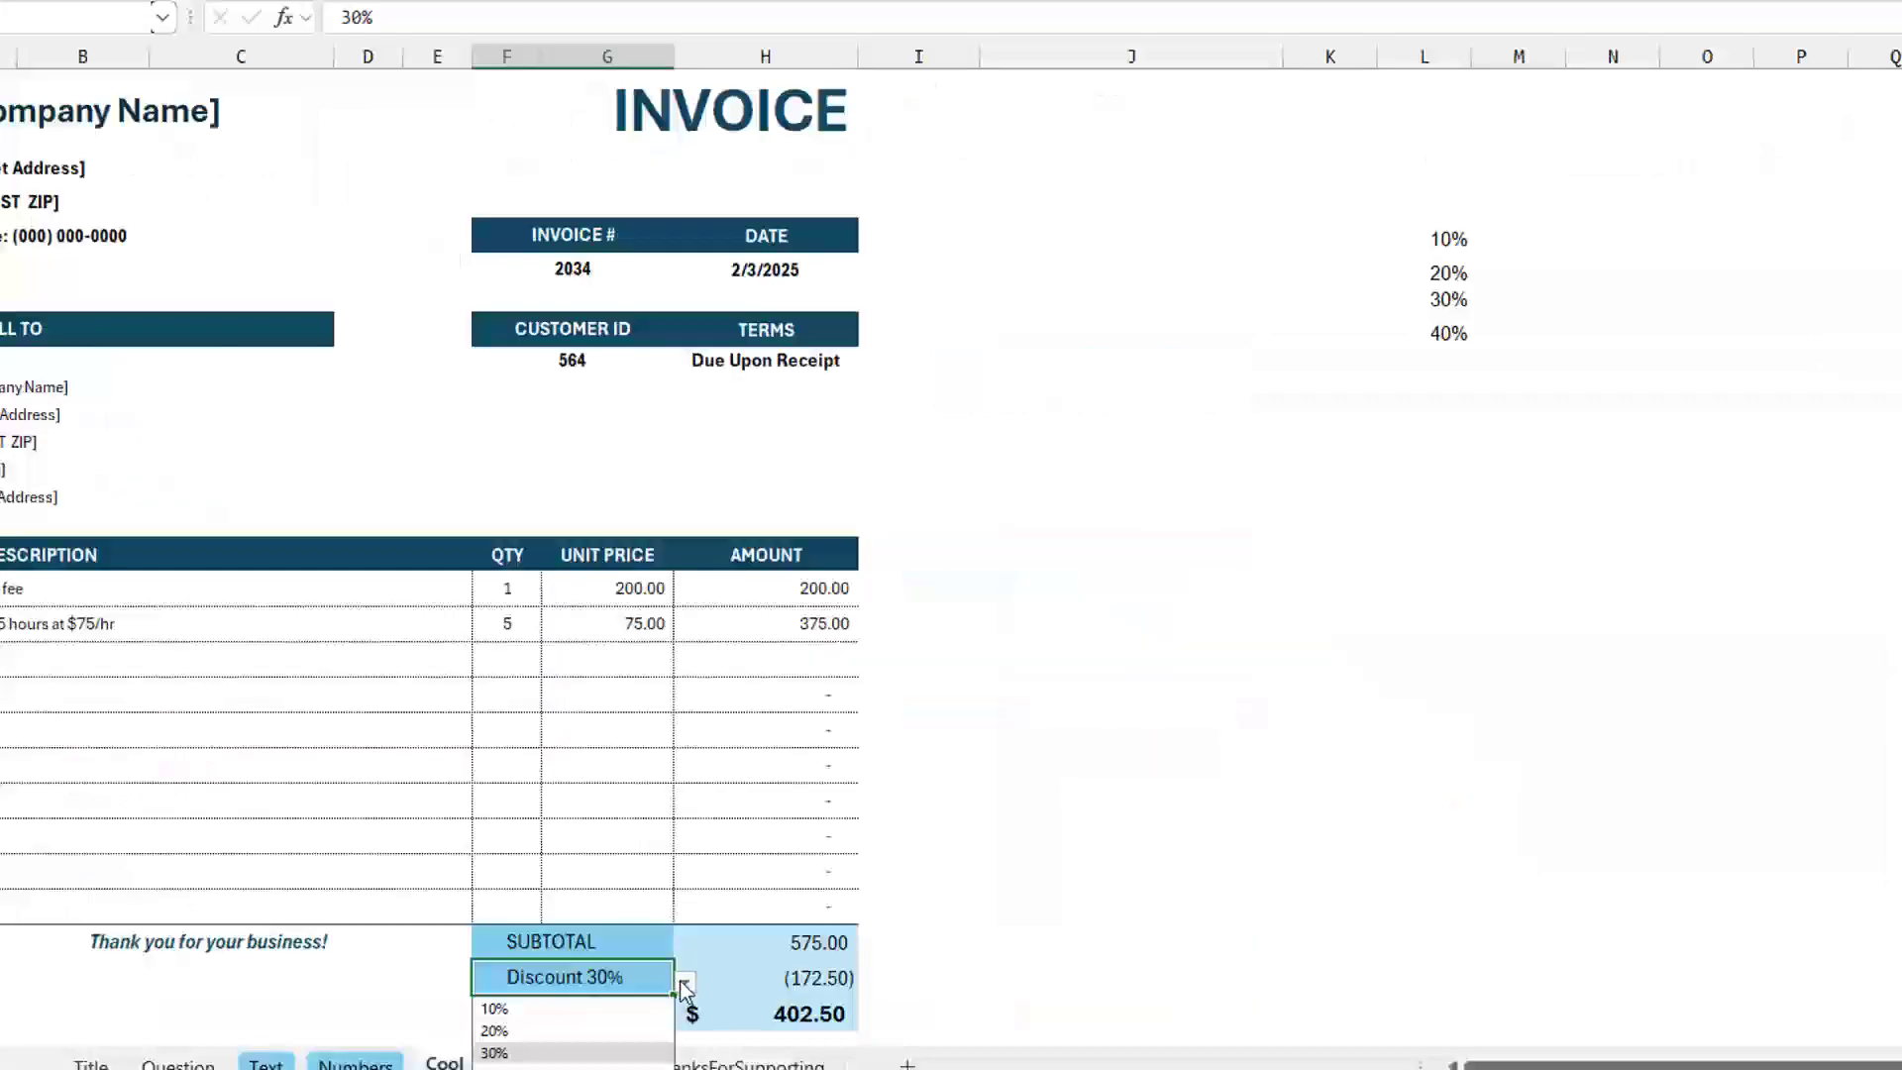
pyautogui.click(494, 1030)
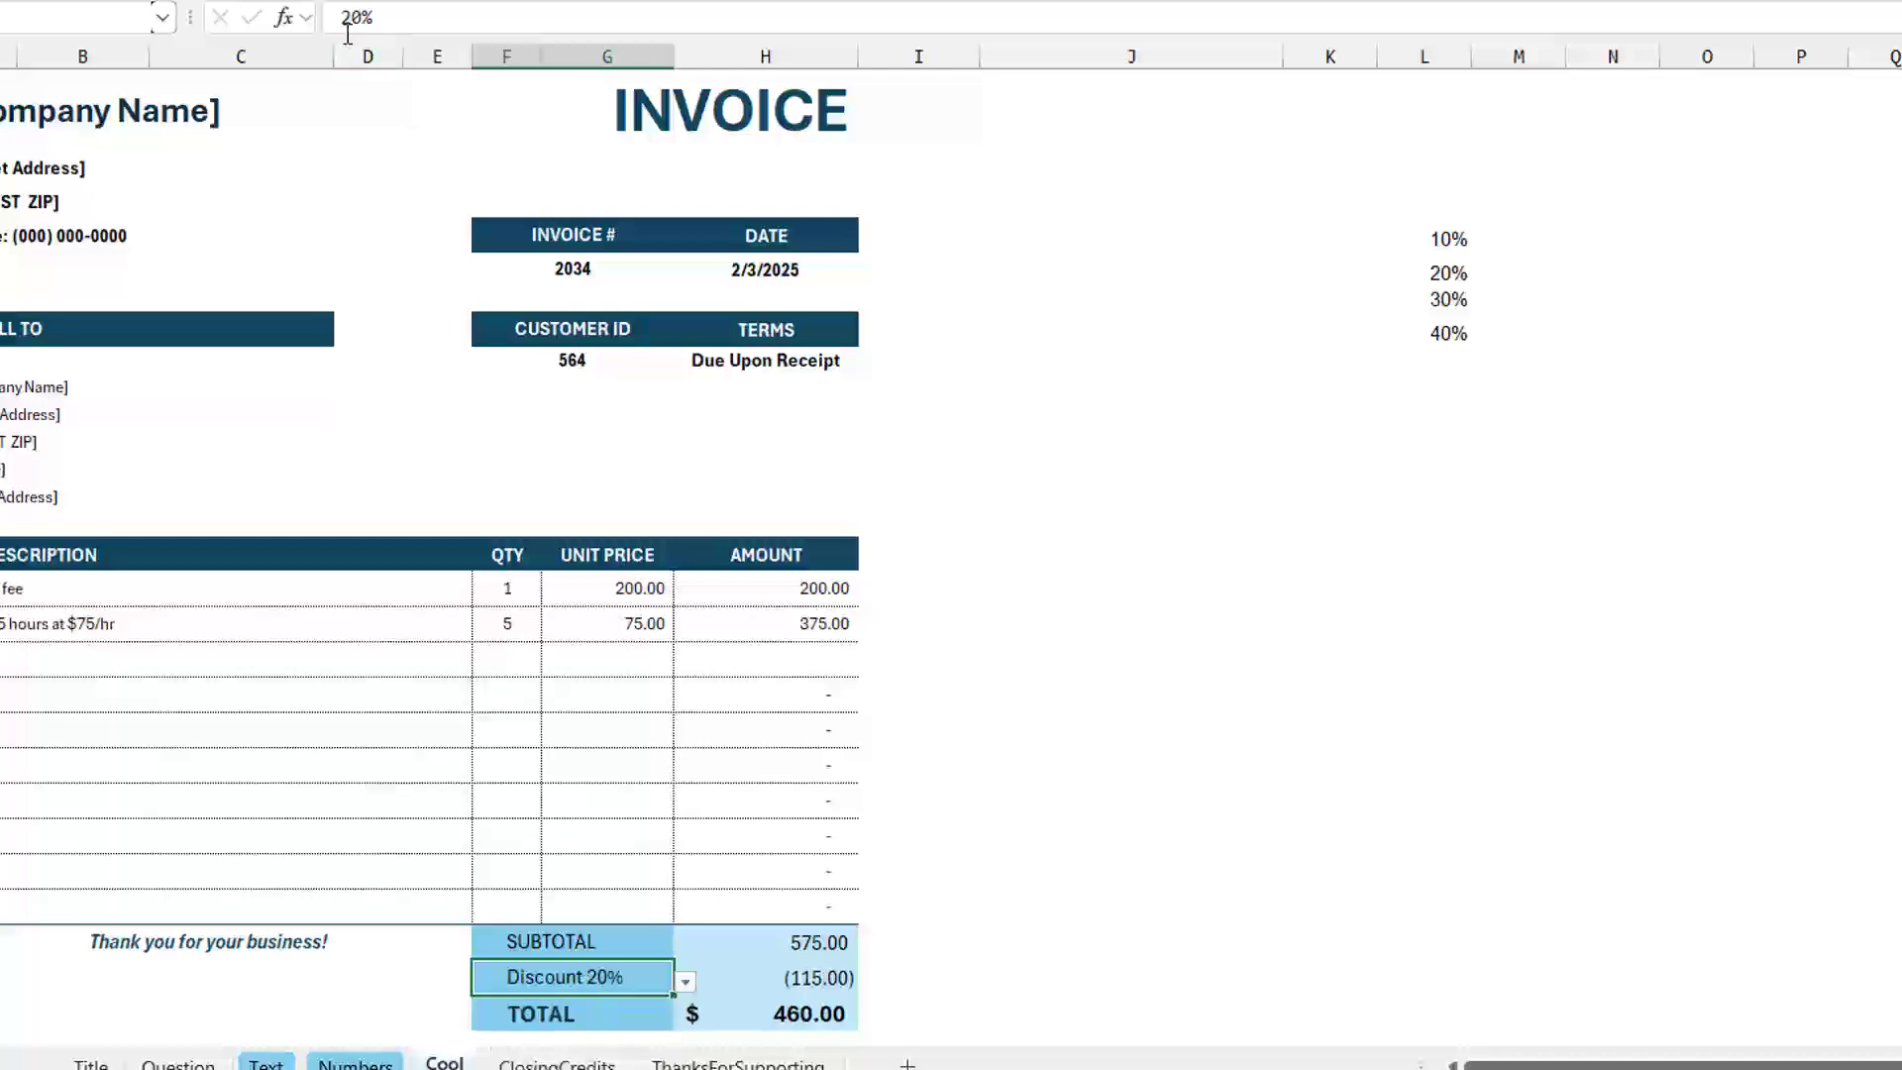
pyautogui.doubleClick(825, 977)
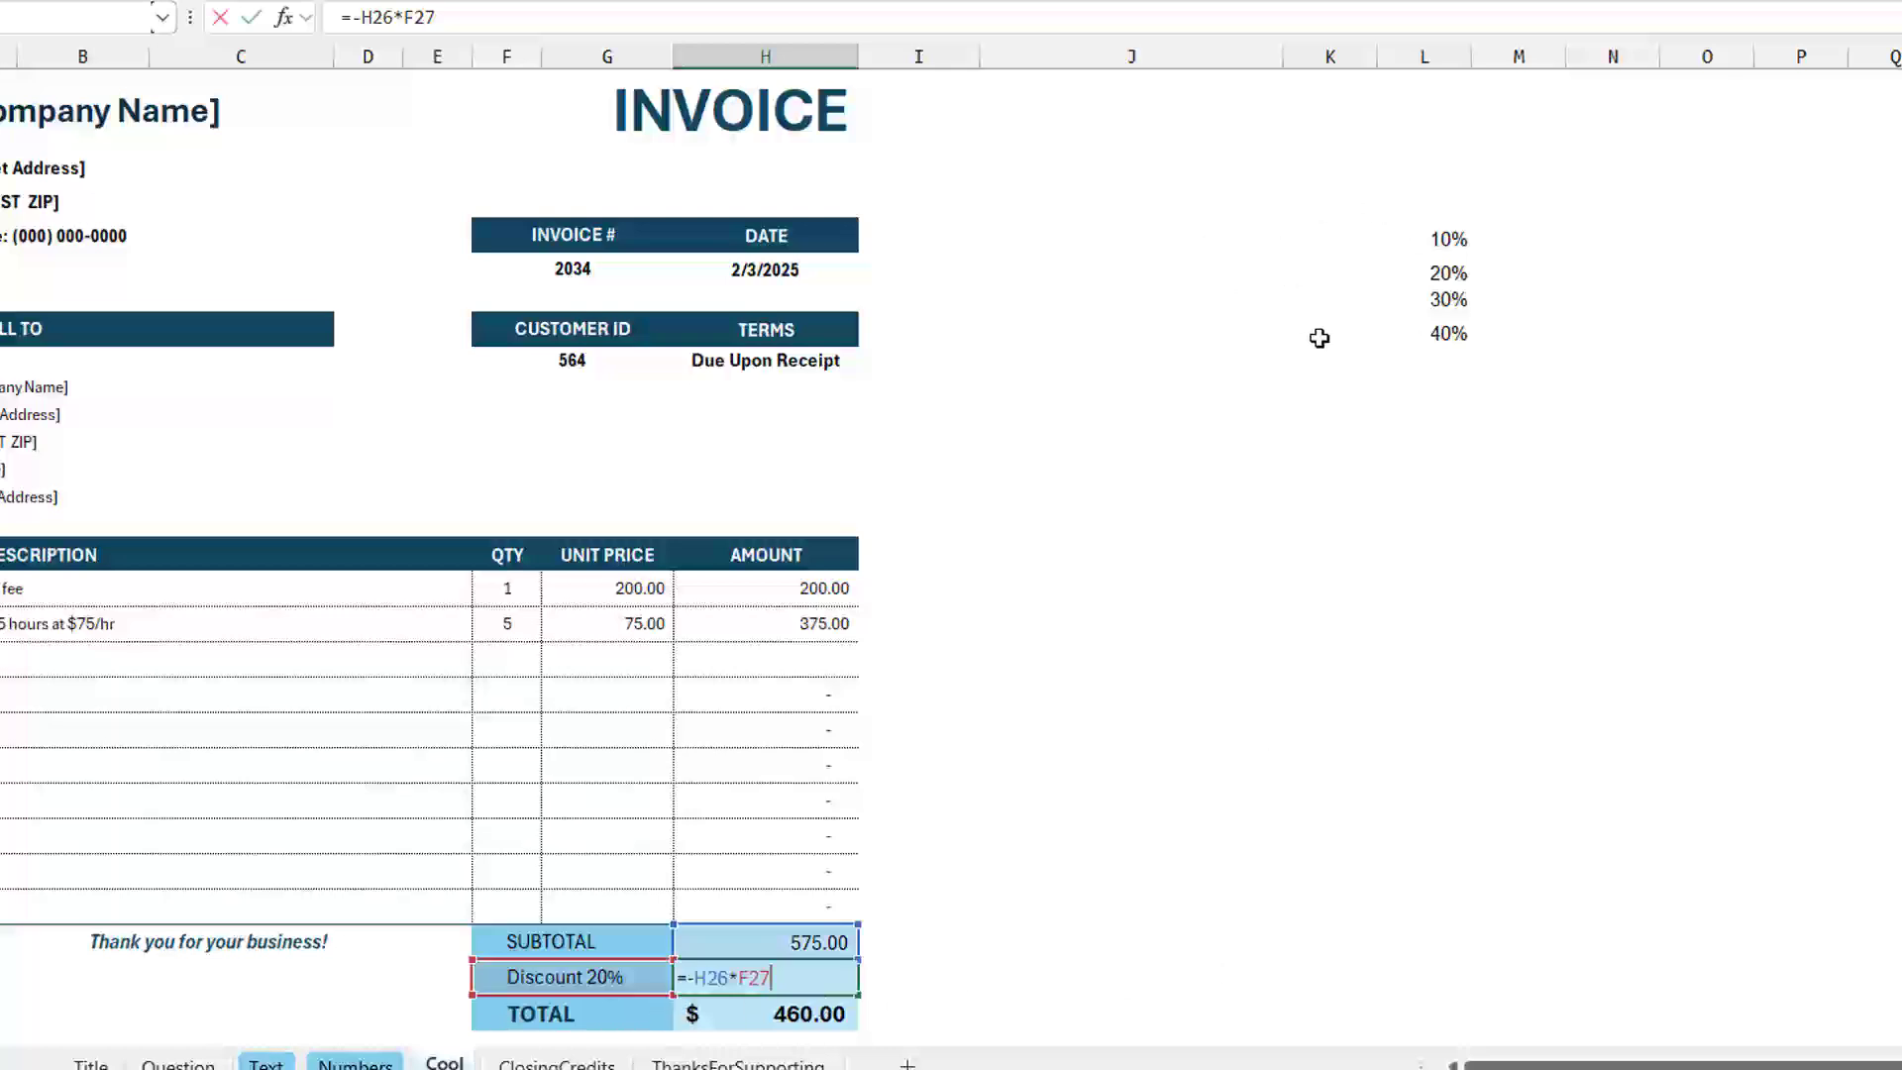
# - Keep H27's formula =-H26*F27 unchanged and go to the ClosingCredits sheet
pyautogui.hotkey('ctrl', 'Return')
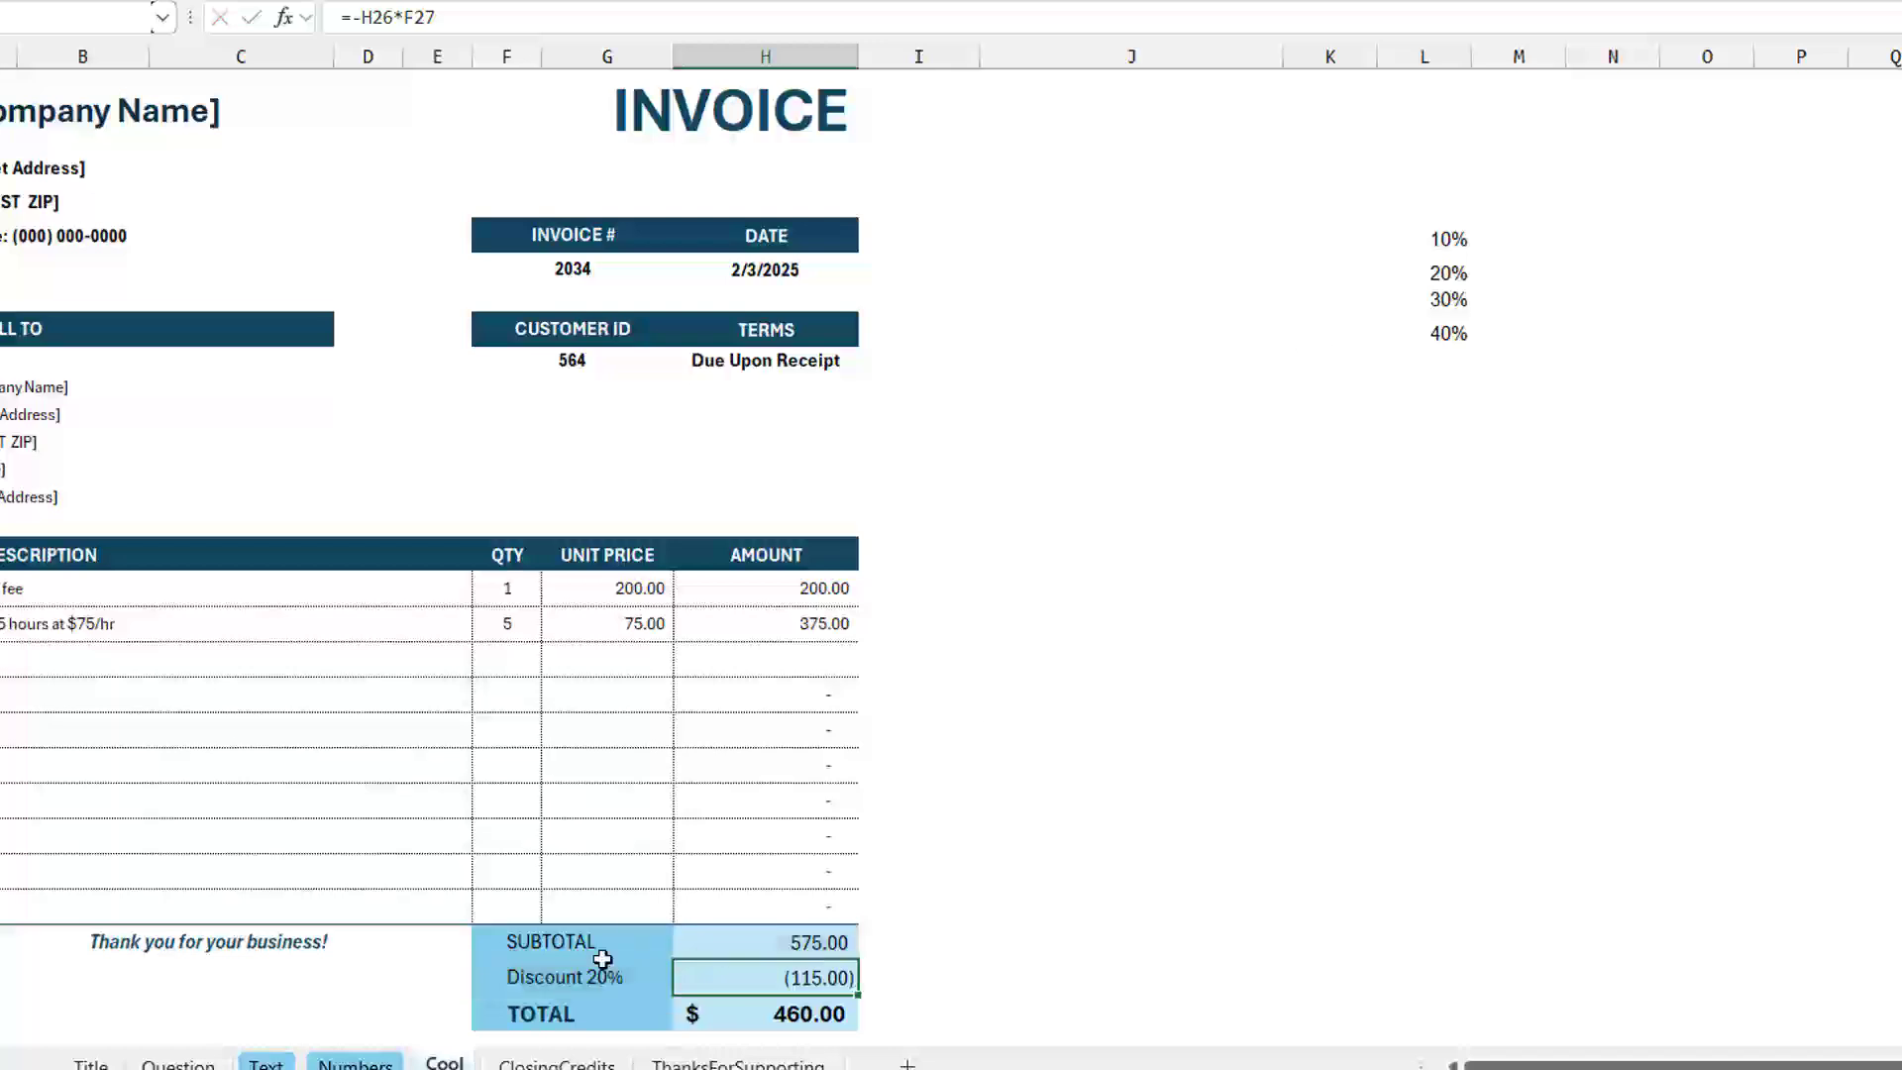
pyautogui.click(592, 975)
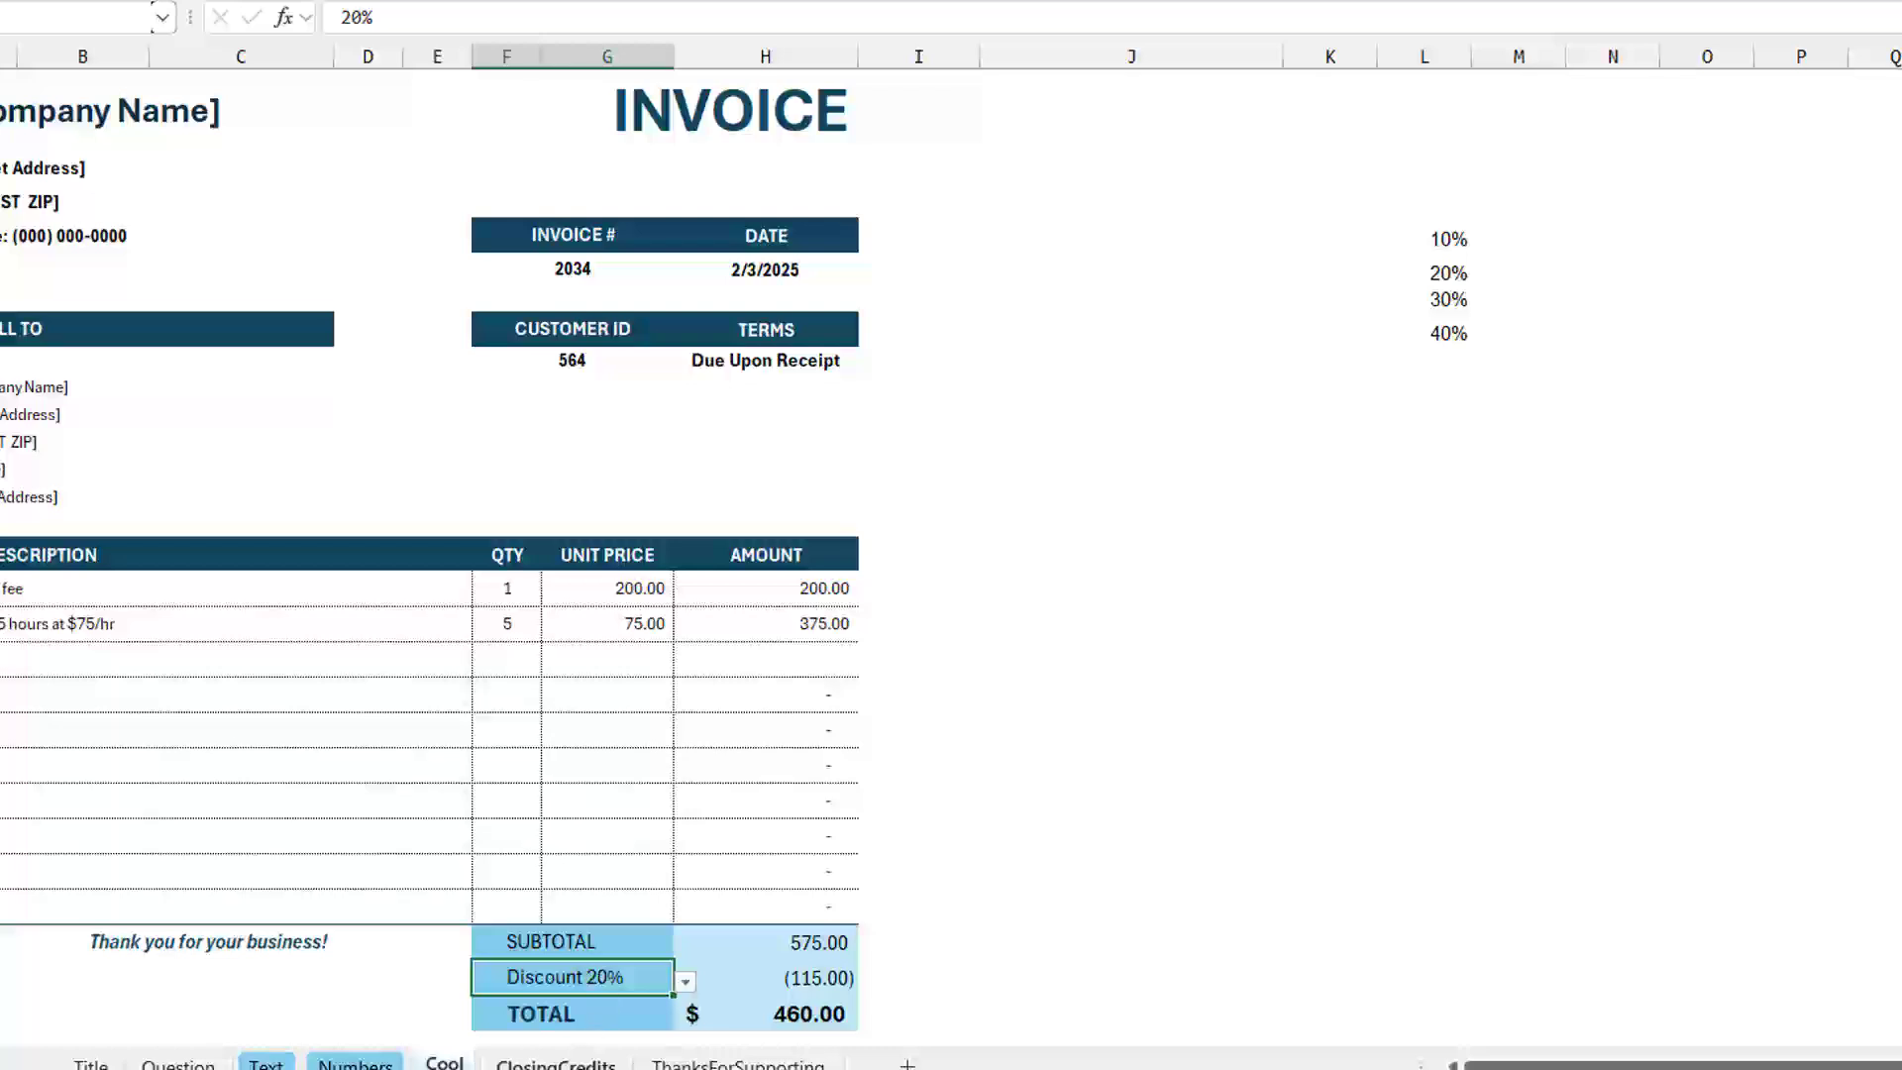
pyautogui.click(553, 1065)
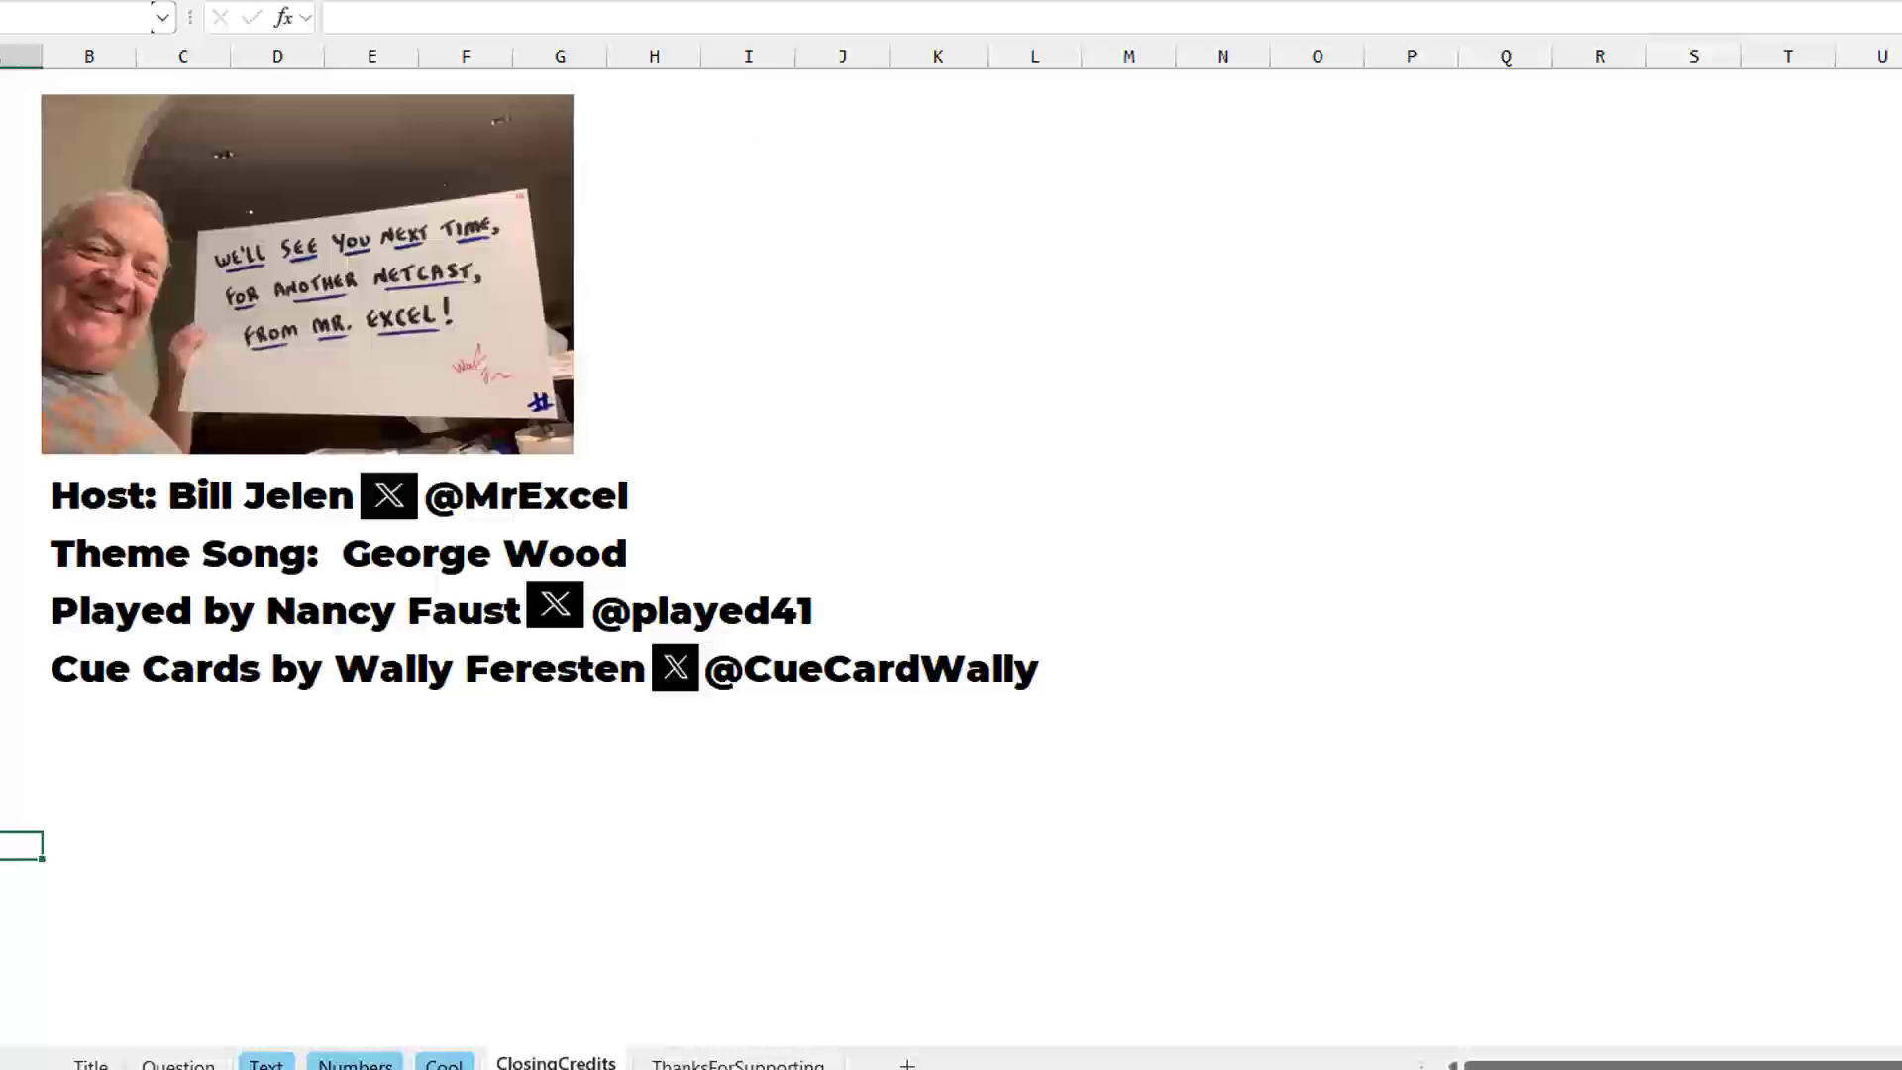